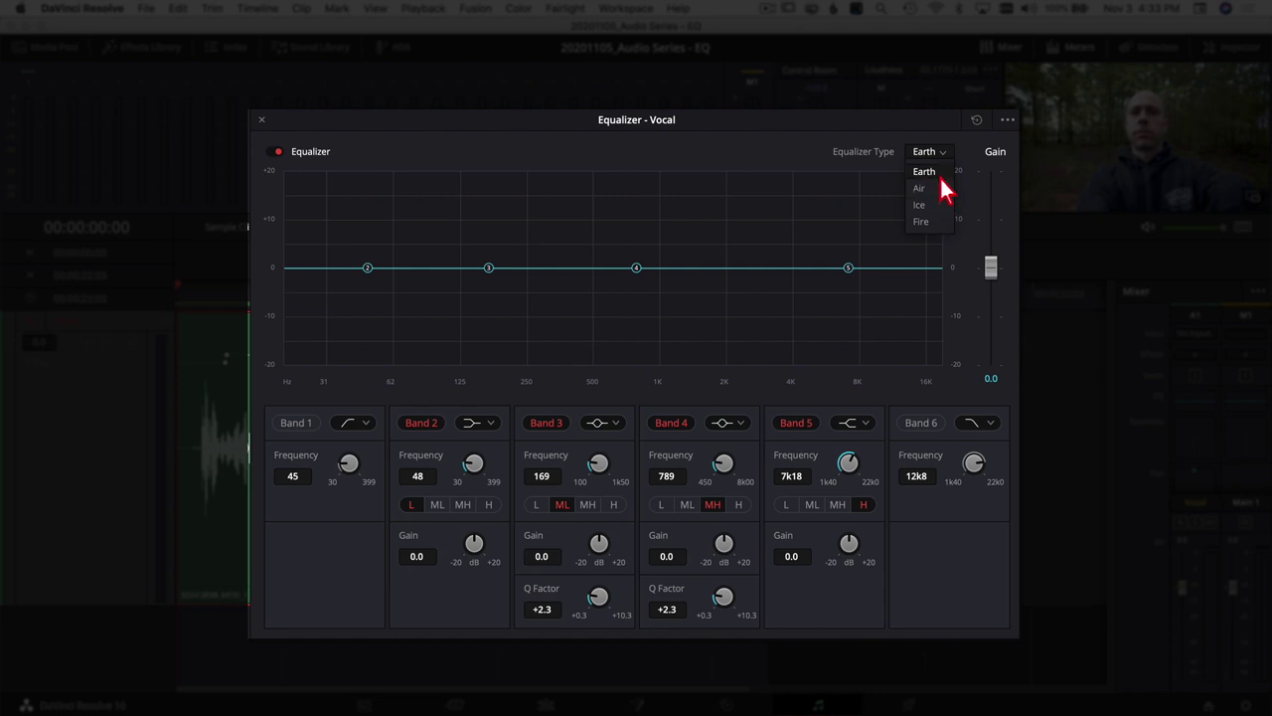
# Step: Select Earth as the equalizer type for the Vocal track and reset the equalizer to its defaults
pyautogui.click(939, 172)
pyautogui.click(977, 124)
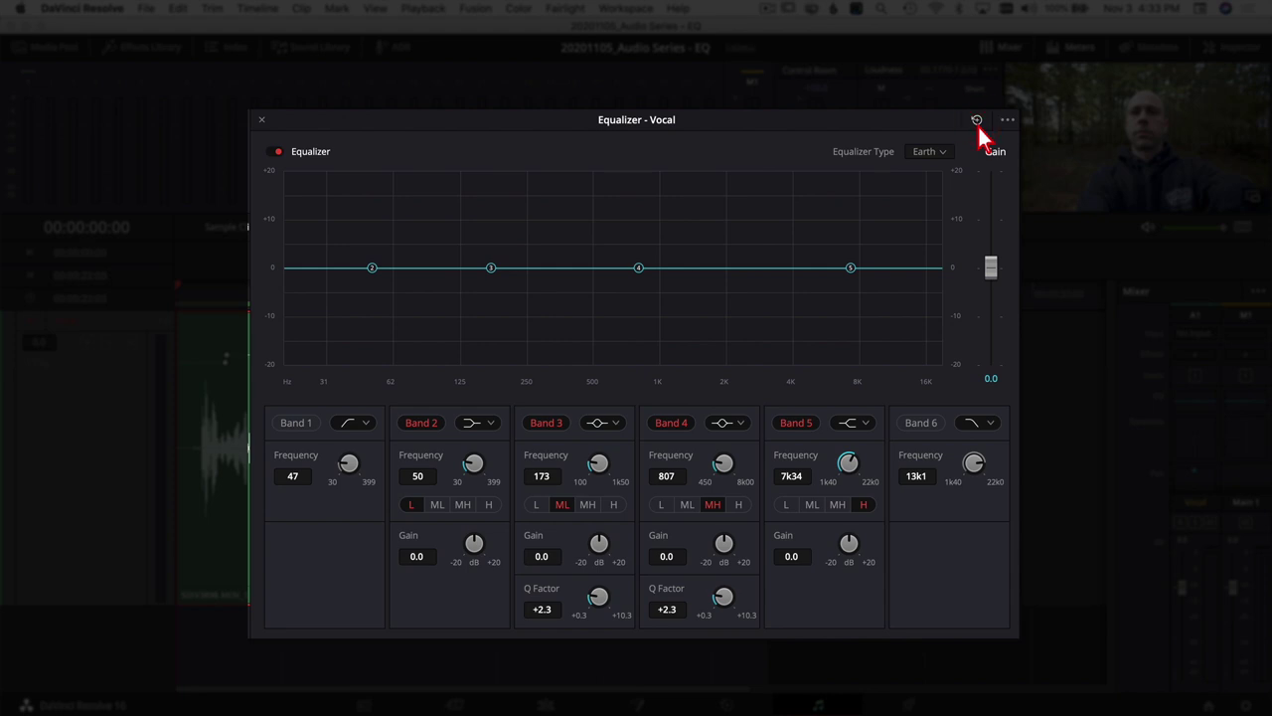
# Step: Try shifting band 2 along the curve, and try an overall gain of 3.3 before returning it to 0.0
pyautogui.moveTo(371, 267); pyautogui.dragTo(379, 250)
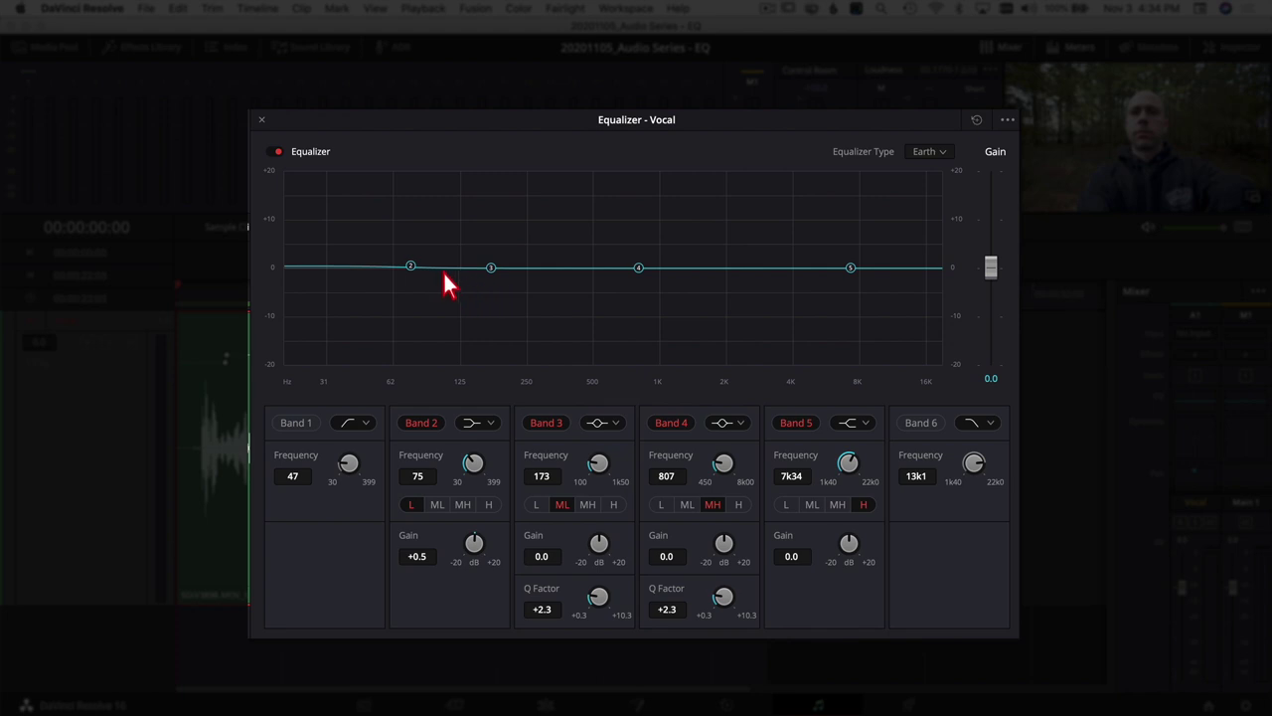
pyautogui.moveTo(410, 270); pyautogui.dragTo(530, 268)
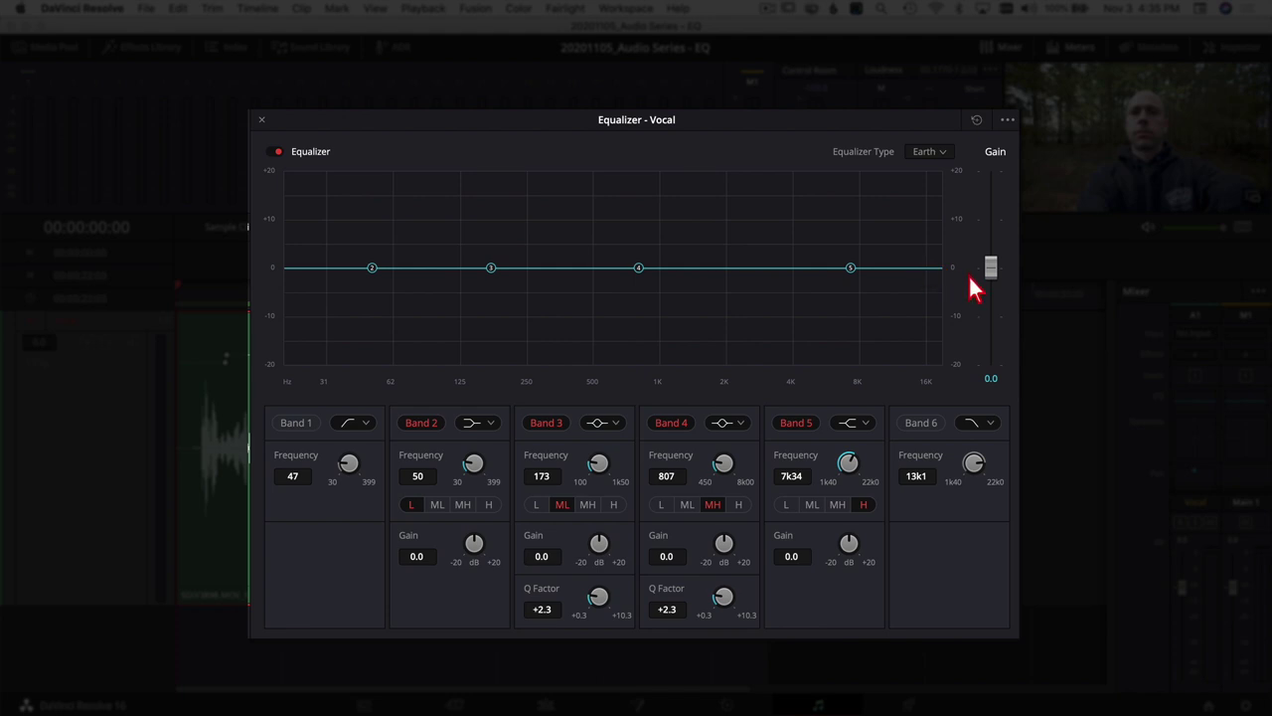
pyautogui.moveTo(991, 271); pyautogui.dragTo(993, 255)
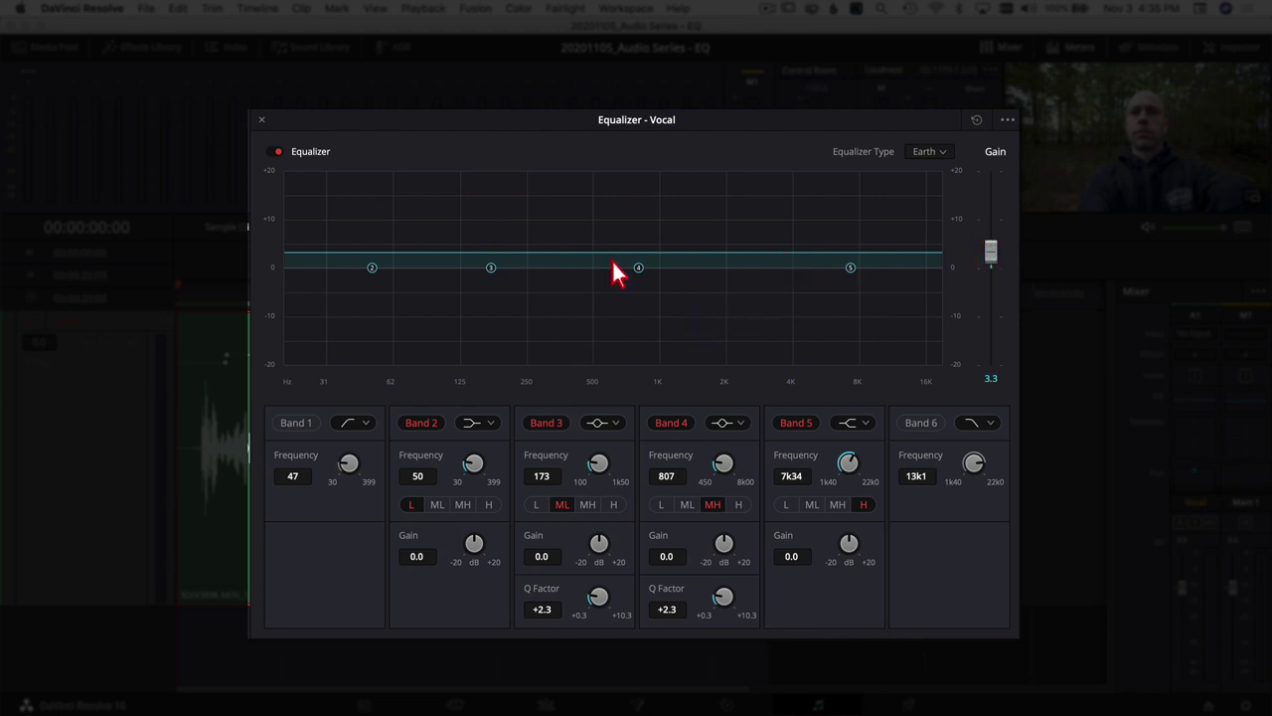
pyautogui.moveTo(994, 256); pyautogui.dragTo(990, 266)
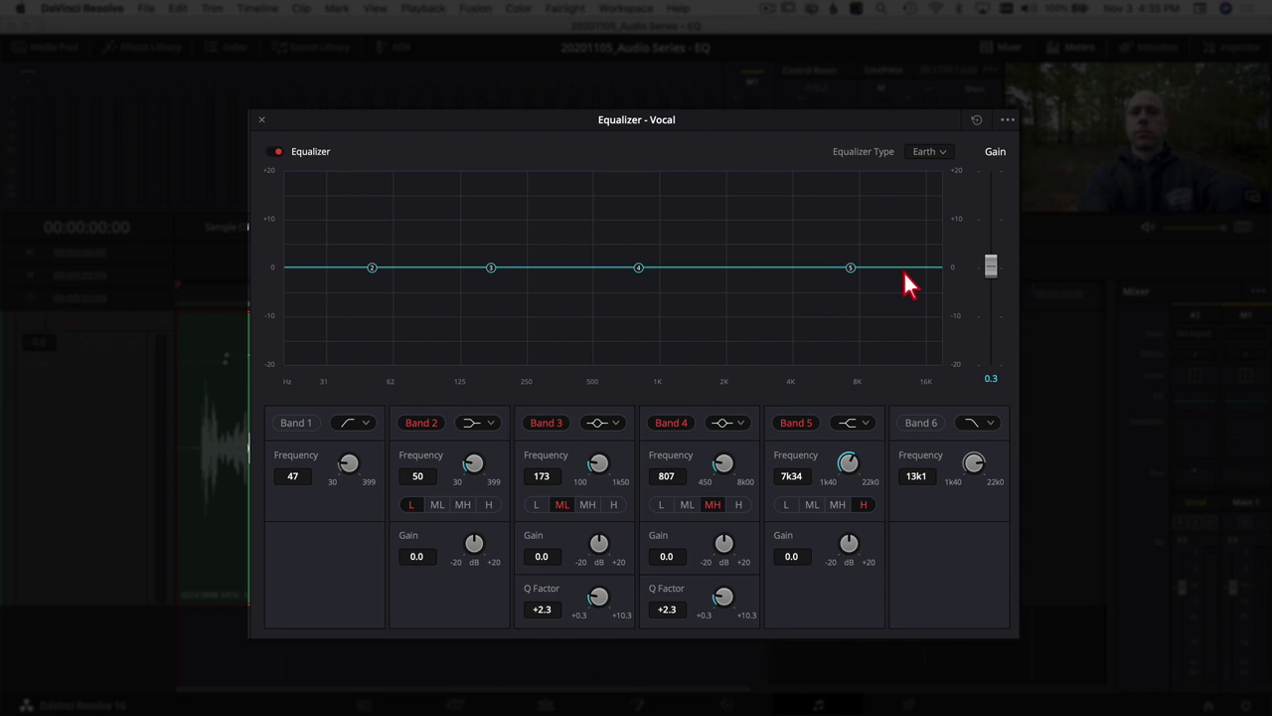
pyautogui.moveTo(991, 269)
pyautogui.mouseDown()
pyautogui.moveTo(994, 298)
pyautogui.moveTo(991, 268)
pyautogui.mouseUp()
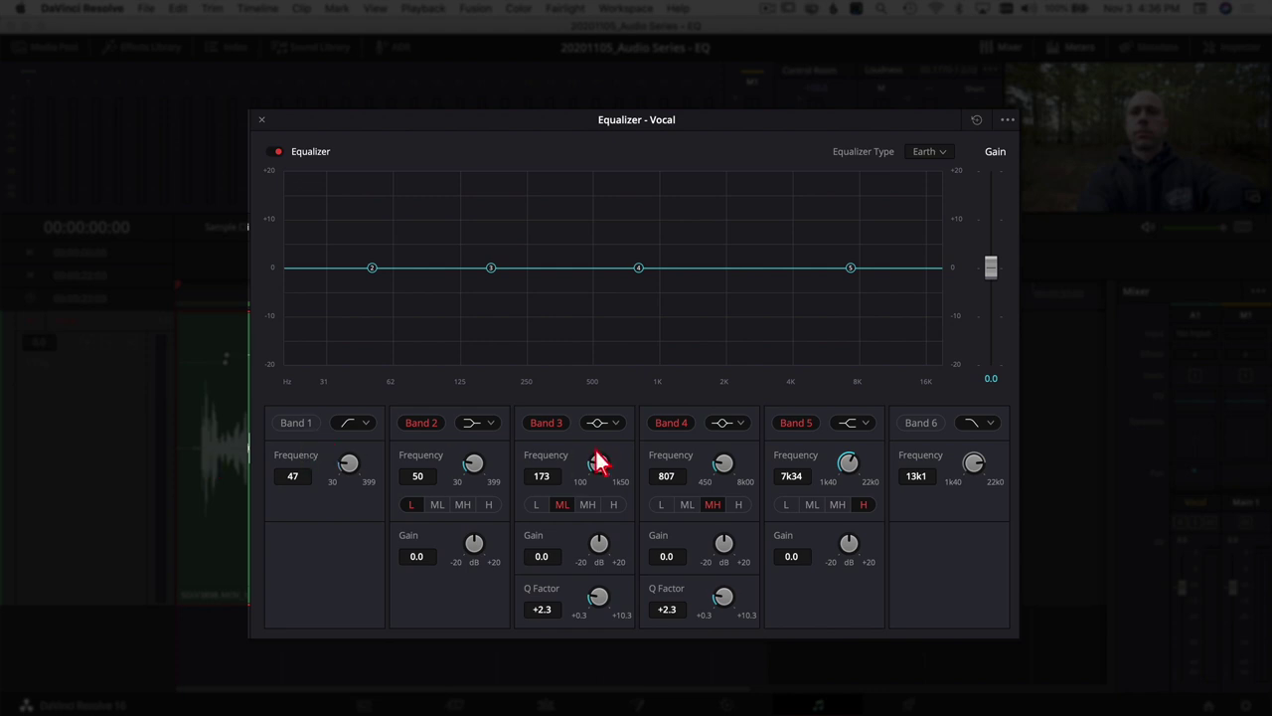
# Step: Enable band 1 of the equalizer, switching it off and on once to compare the curve
pyautogui.click(298, 427)
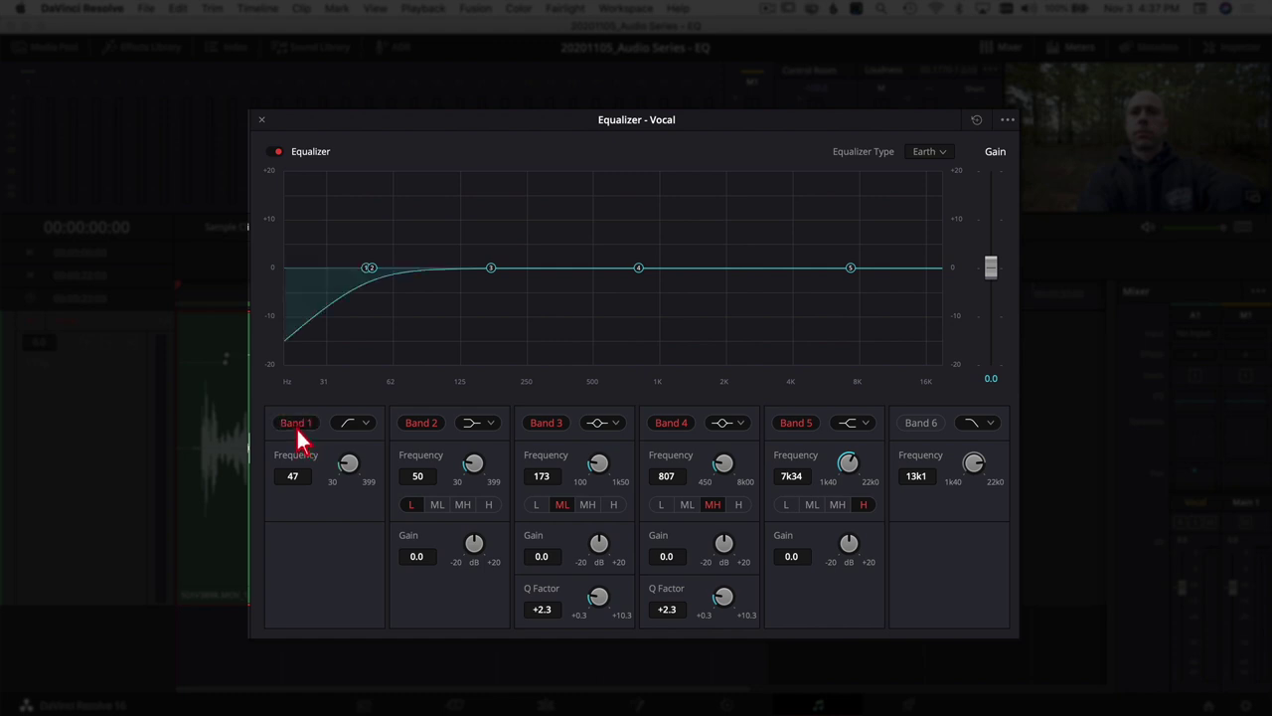
pyautogui.click(297, 428)
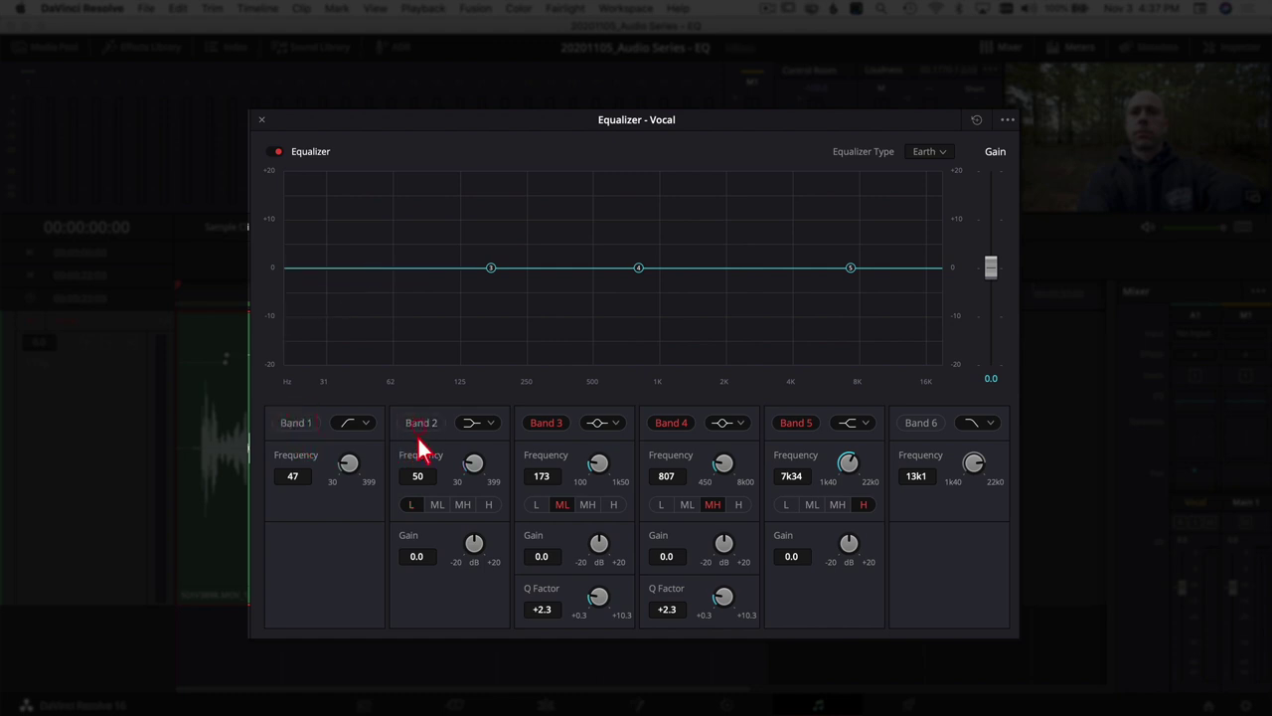
pyautogui.click(297, 424)
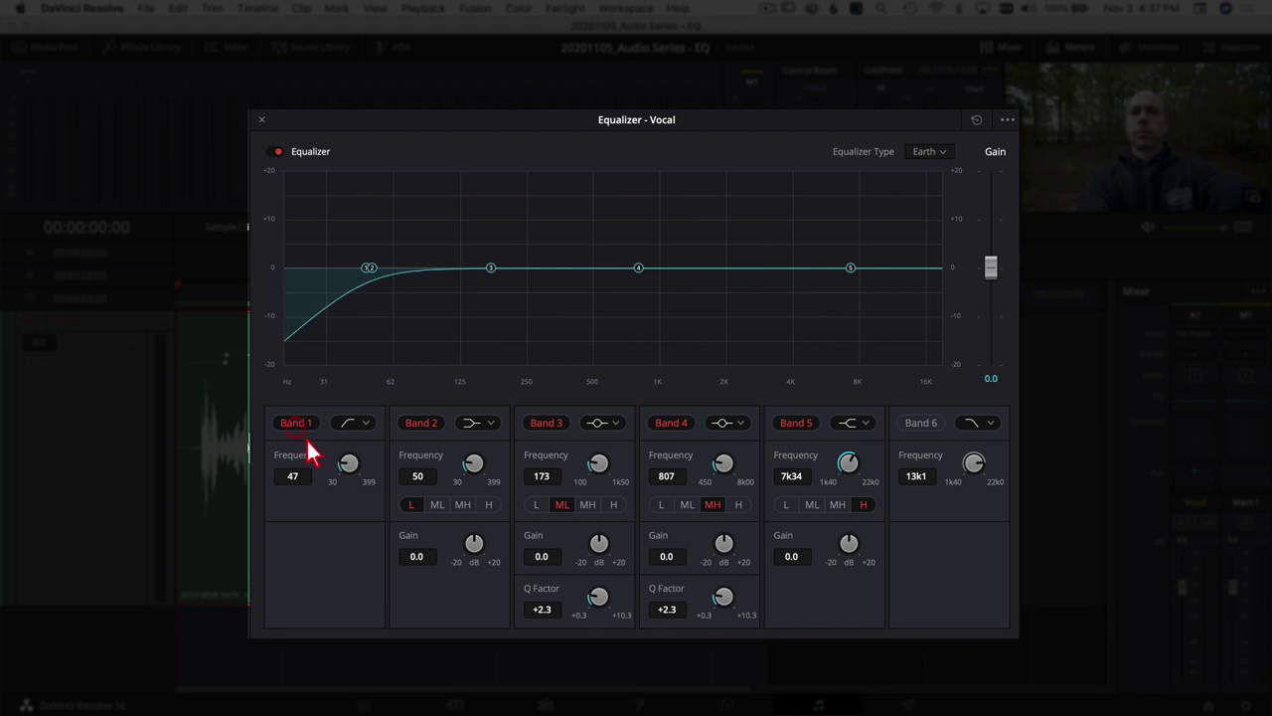
# Step: Try the low-pass filter shape on band 1 and restore the high-pass shape
pyautogui.click(366, 425)
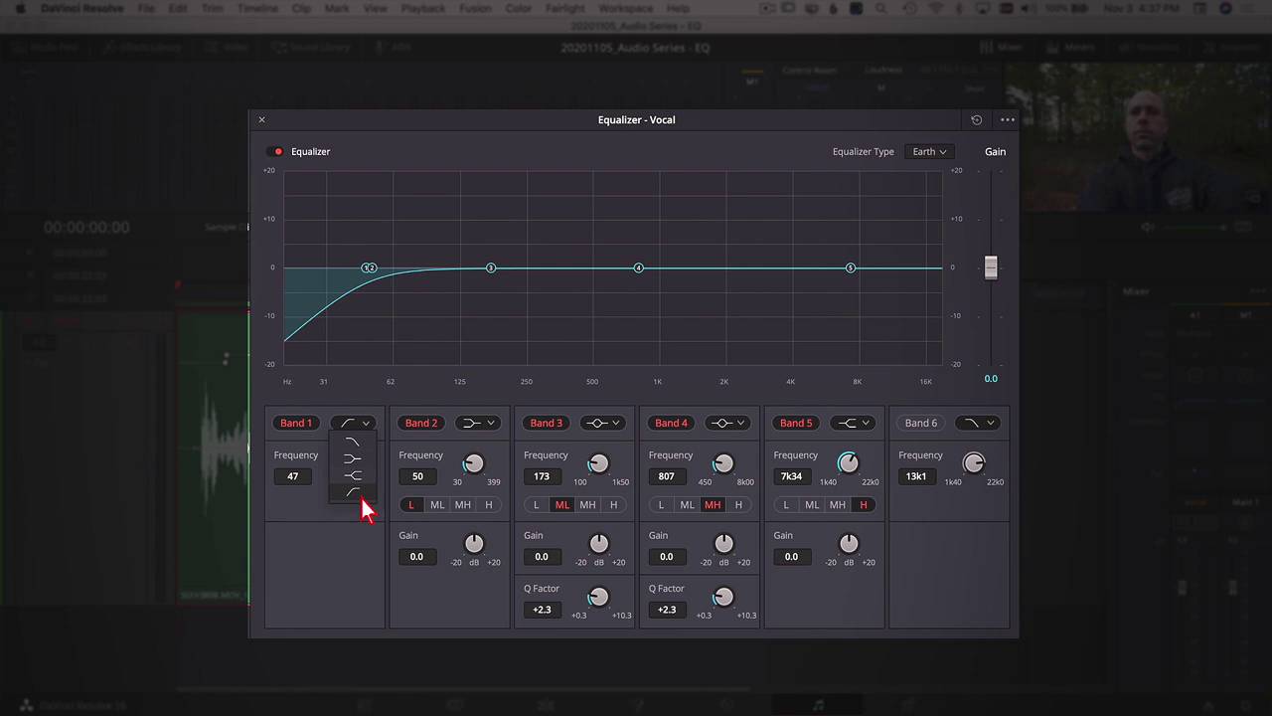
pyautogui.click(355, 497)
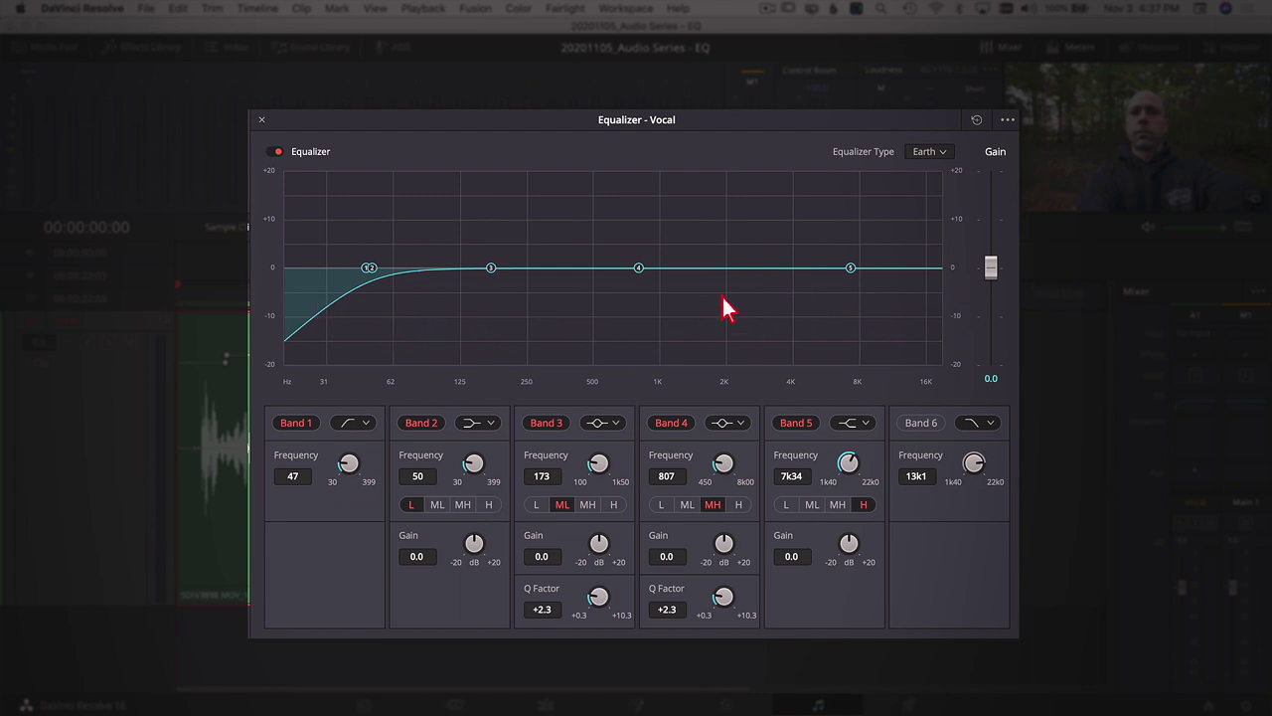
pyautogui.click(367, 424)
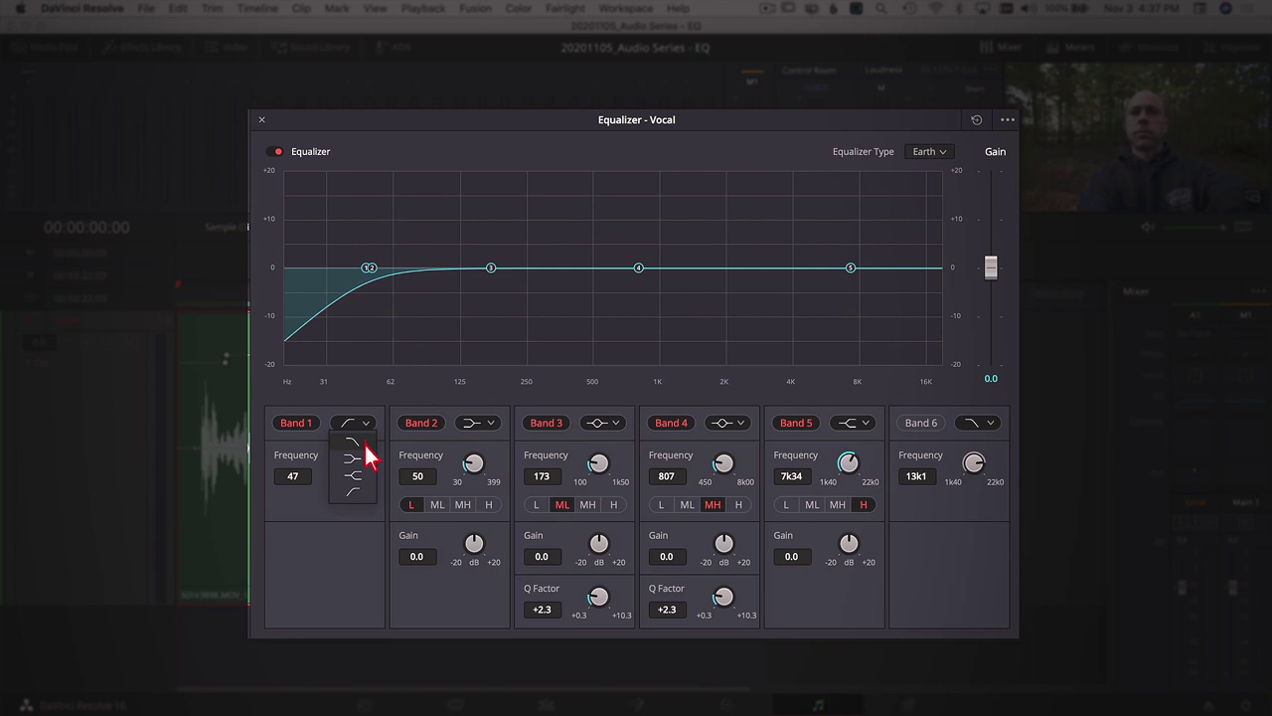
pyautogui.click(364, 442)
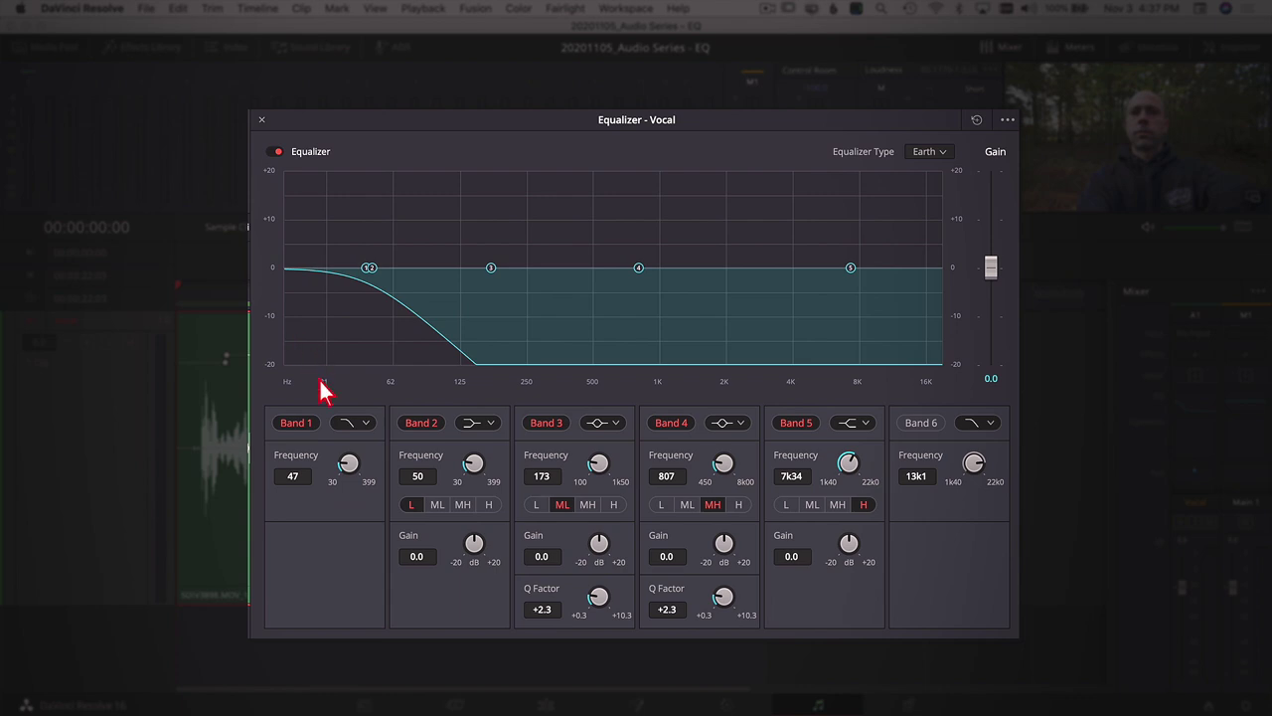
pyautogui.click(365, 426)
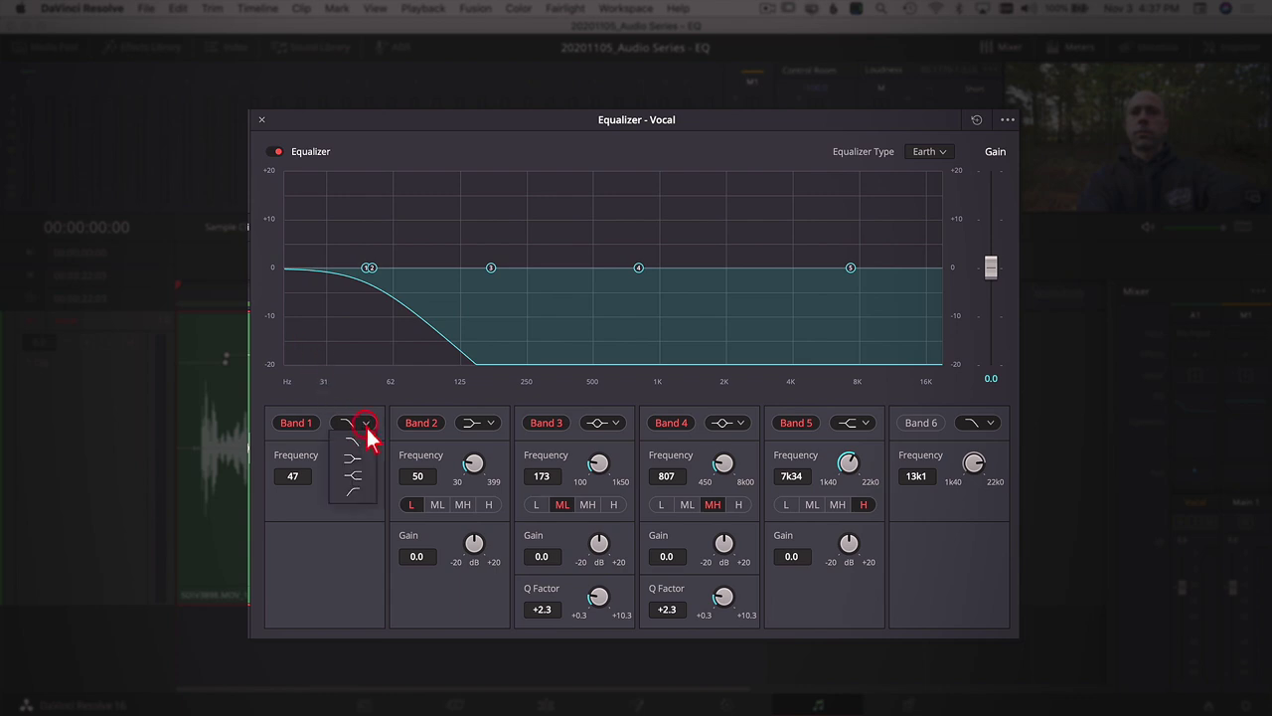
pyautogui.click(354, 491)
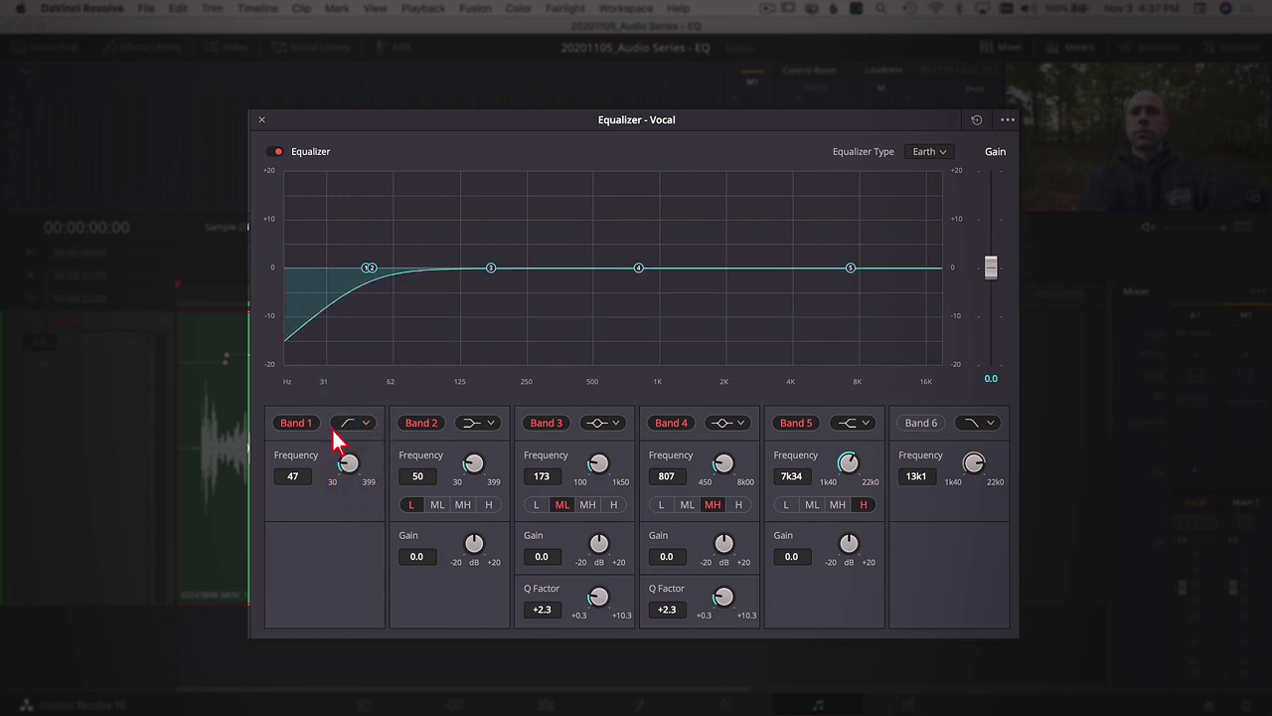
# Step: Toggle band 1 off and on, and set its high-pass frequency to 100 Hz
pyautogui.click(290, 422)
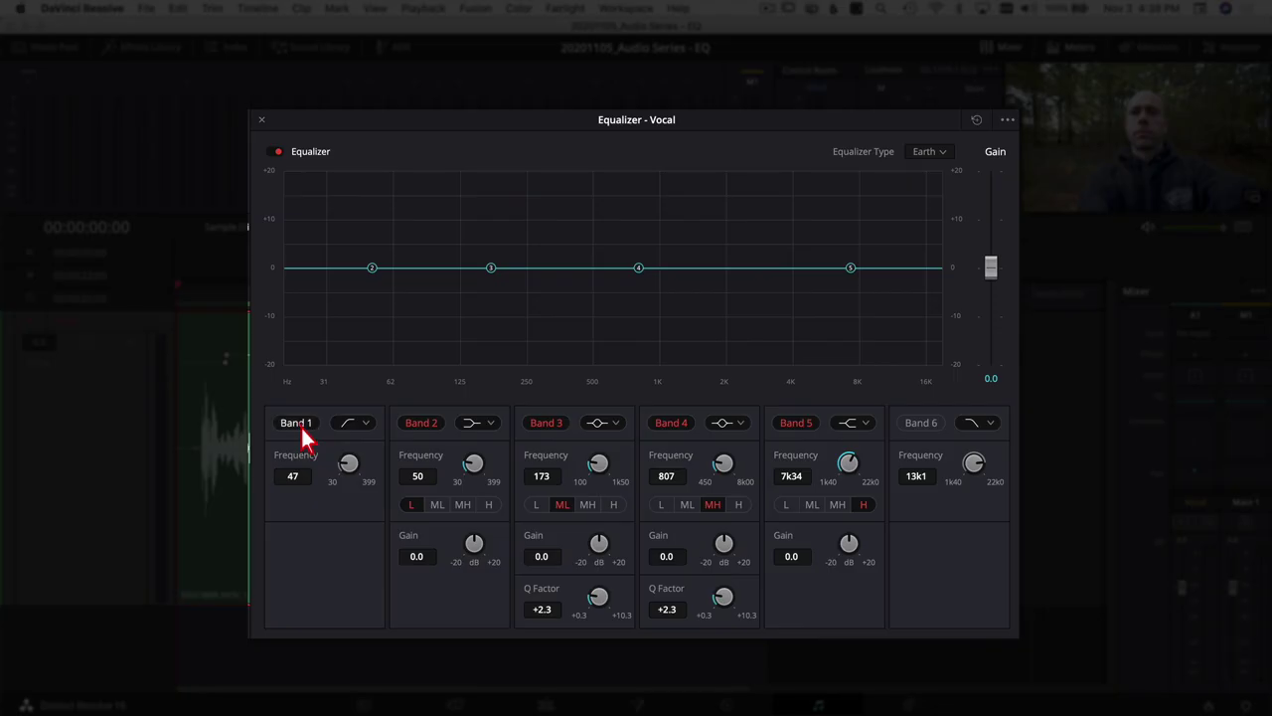
pyautogui.click(301, 426)
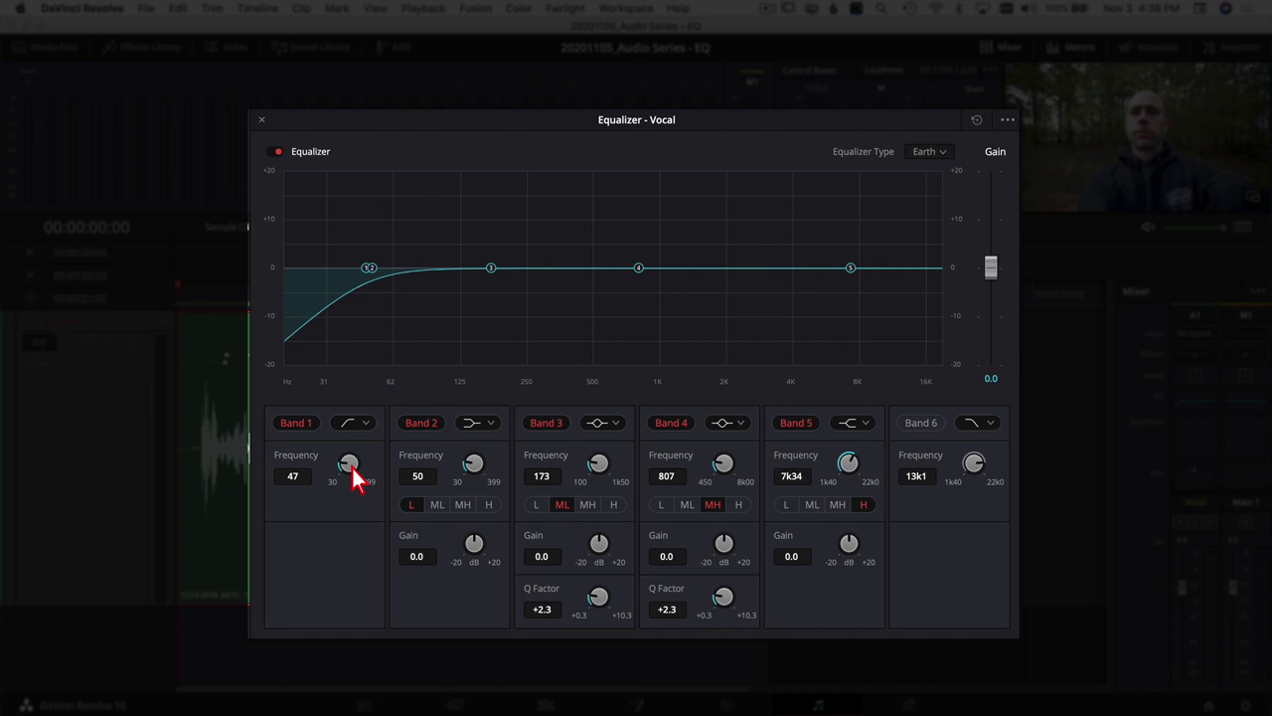
pyautogui.moveTo(353, 477); pyautogui.dragTo(420, 475)
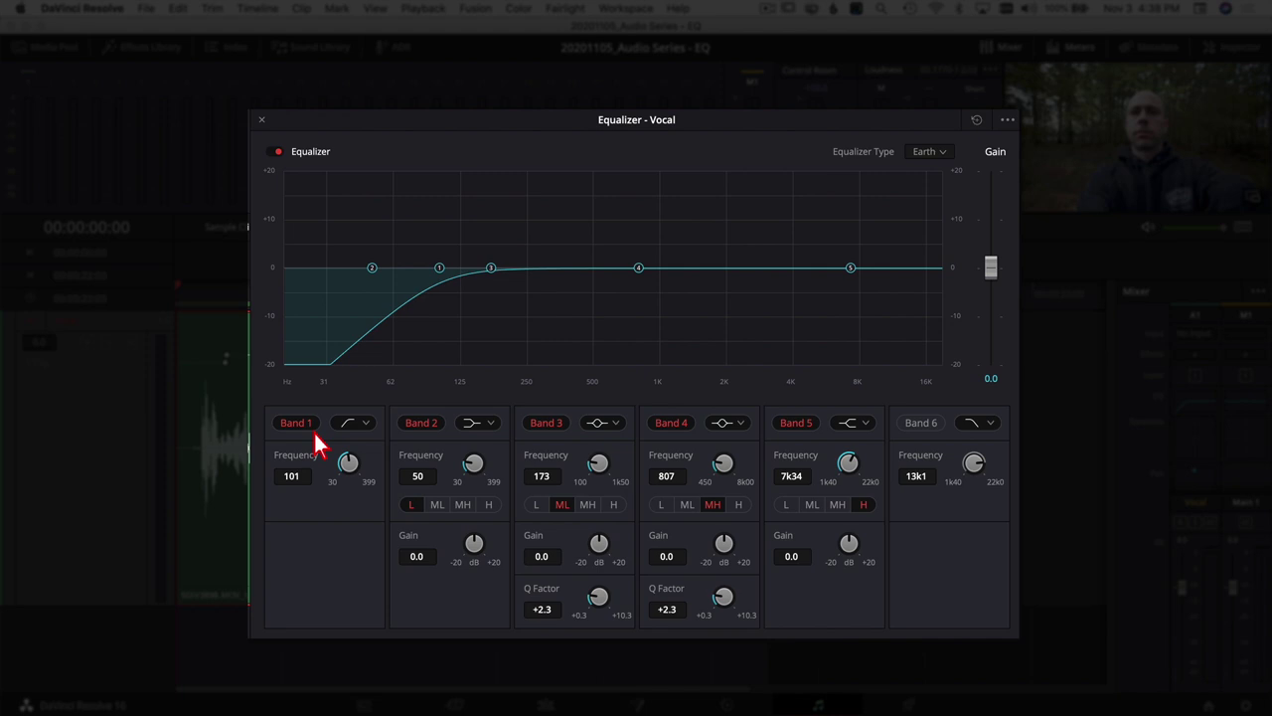
pyautogui.moveTo(304, 486); pyautogui.dragTo(333, 476)
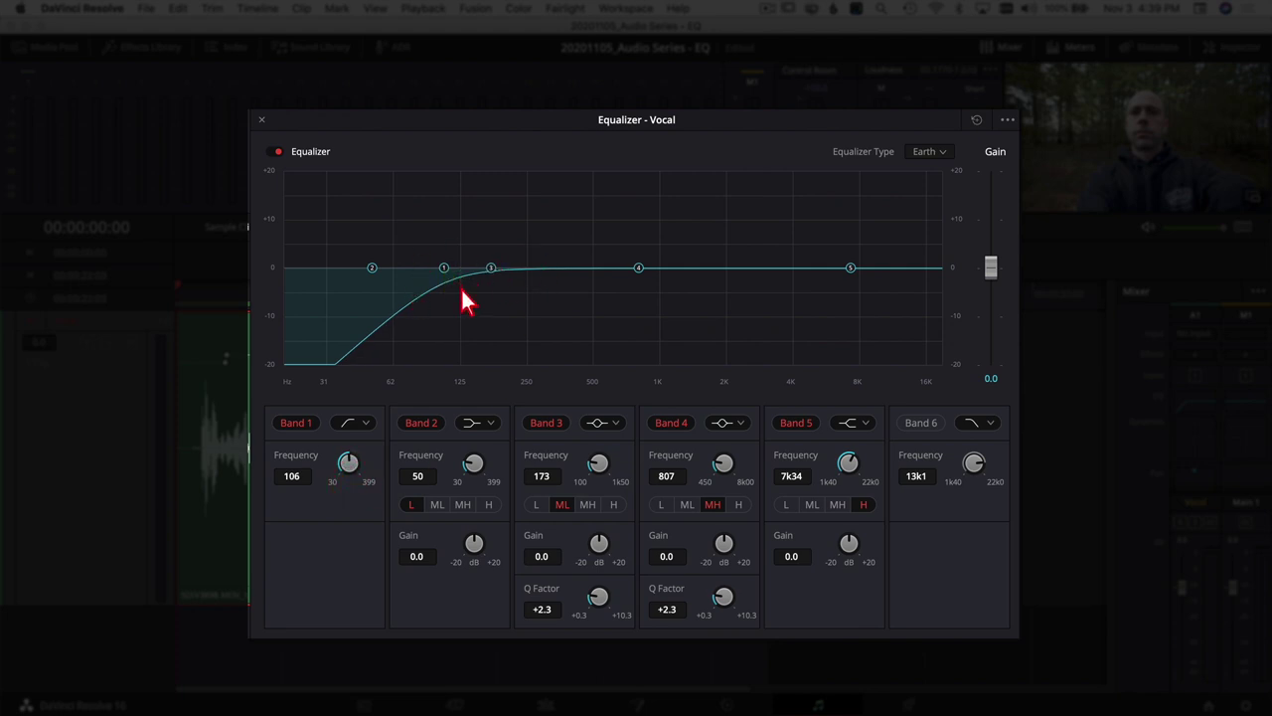
pyautogui.moveTo(443, 271)
pyautogui.mouseDown()
pyautogui.moveTo(362, 270)
pyautogui.moveTo(446, 284)
pyautogui.moveTo(434, 232)
pyautogui.moveTo(405, 264)
pyautogui.moveTo(368, 270)
pyautogui.moveTo(441, 276)
pyautogui.mouseUp()
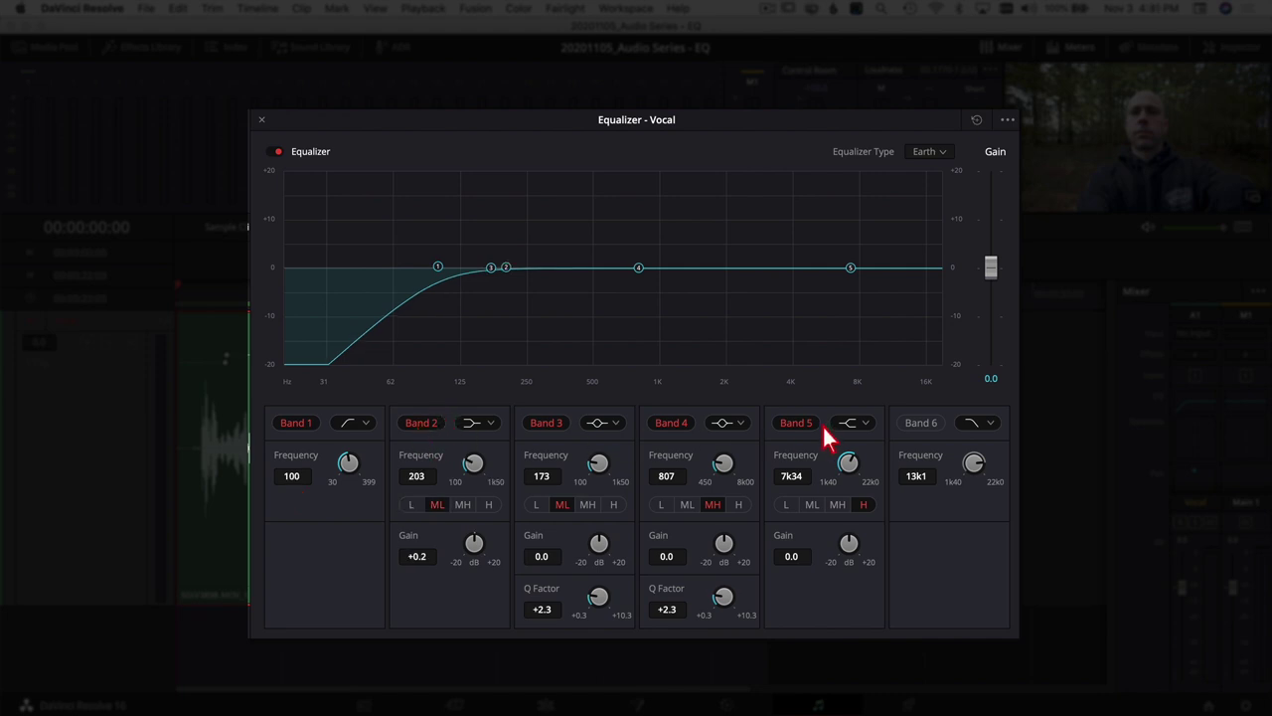
# Step: Turn off bands 3, 4 and 5, keeping band 2 enabled alongside band 1
pyautogui.click(418, 427)
pyautogui.click(417, 427)
pyautogui.click(547, 423)
pyautogui.click(669, 426)
pyautogui.click(792, 427)
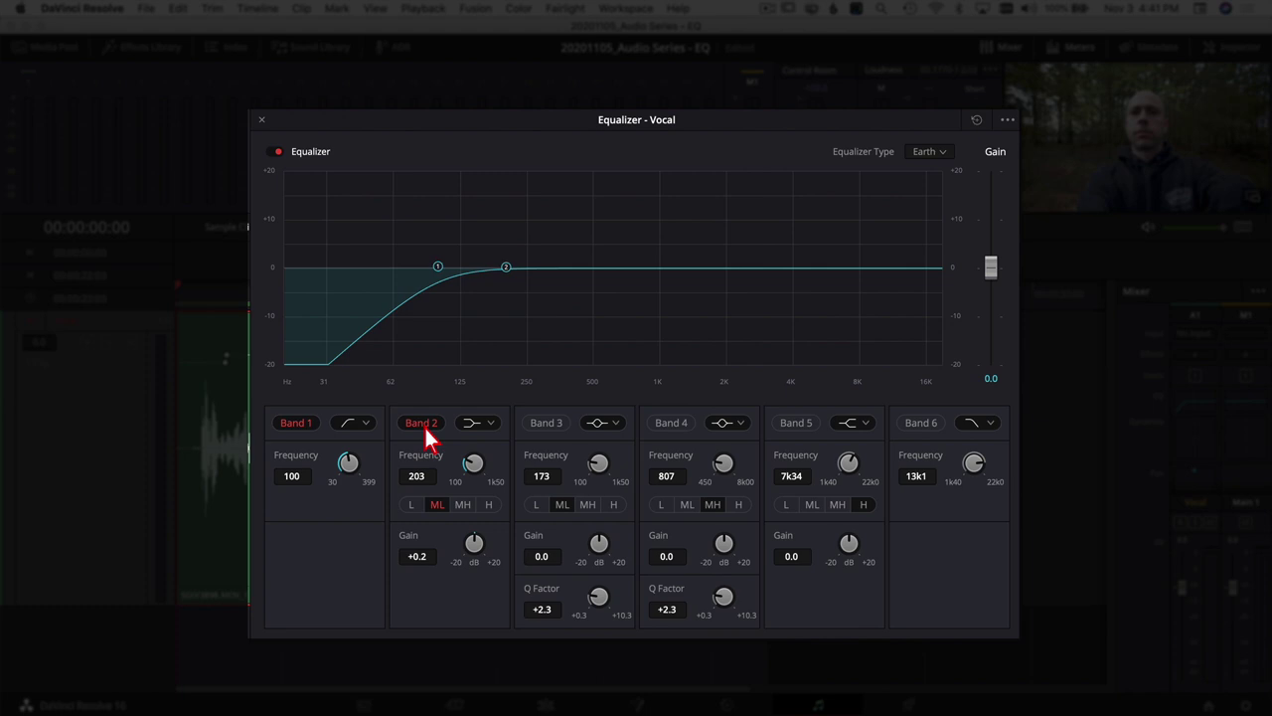
# Step: Try the bell curve shape on band 2 and return it to the low shelf
pyautogui.click(491, 424)
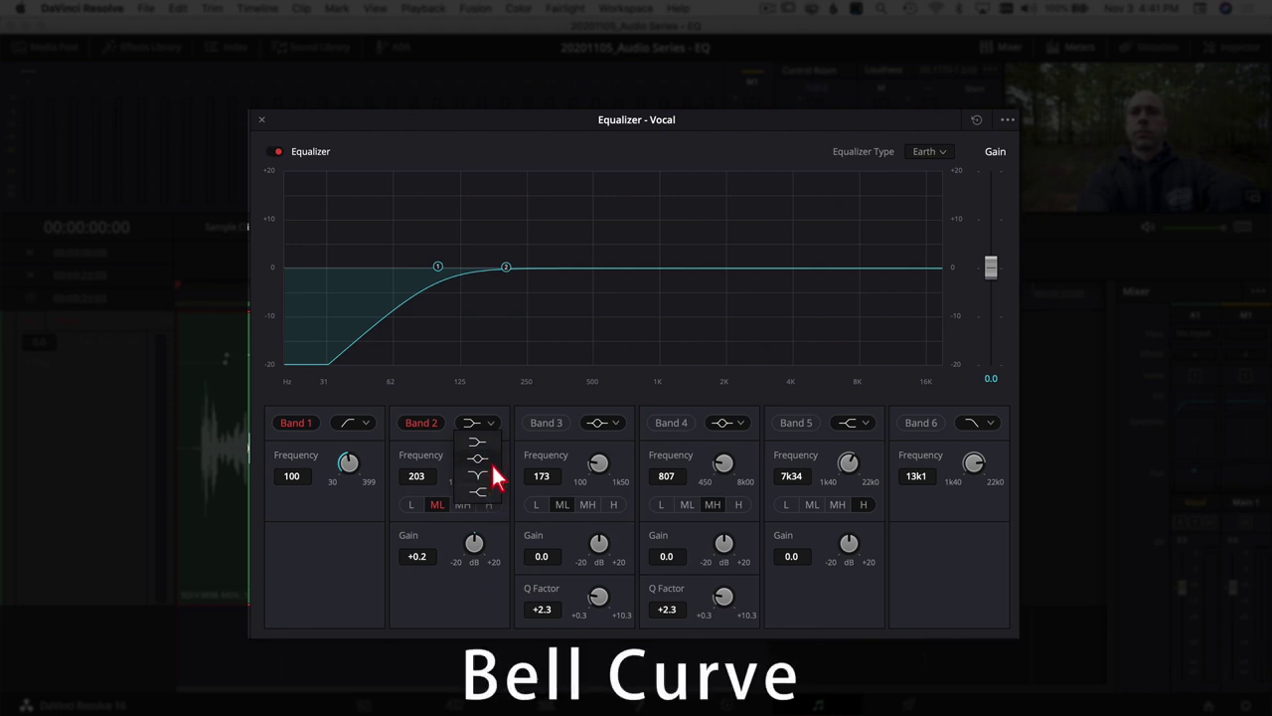
pyautogui.click(491, 461)
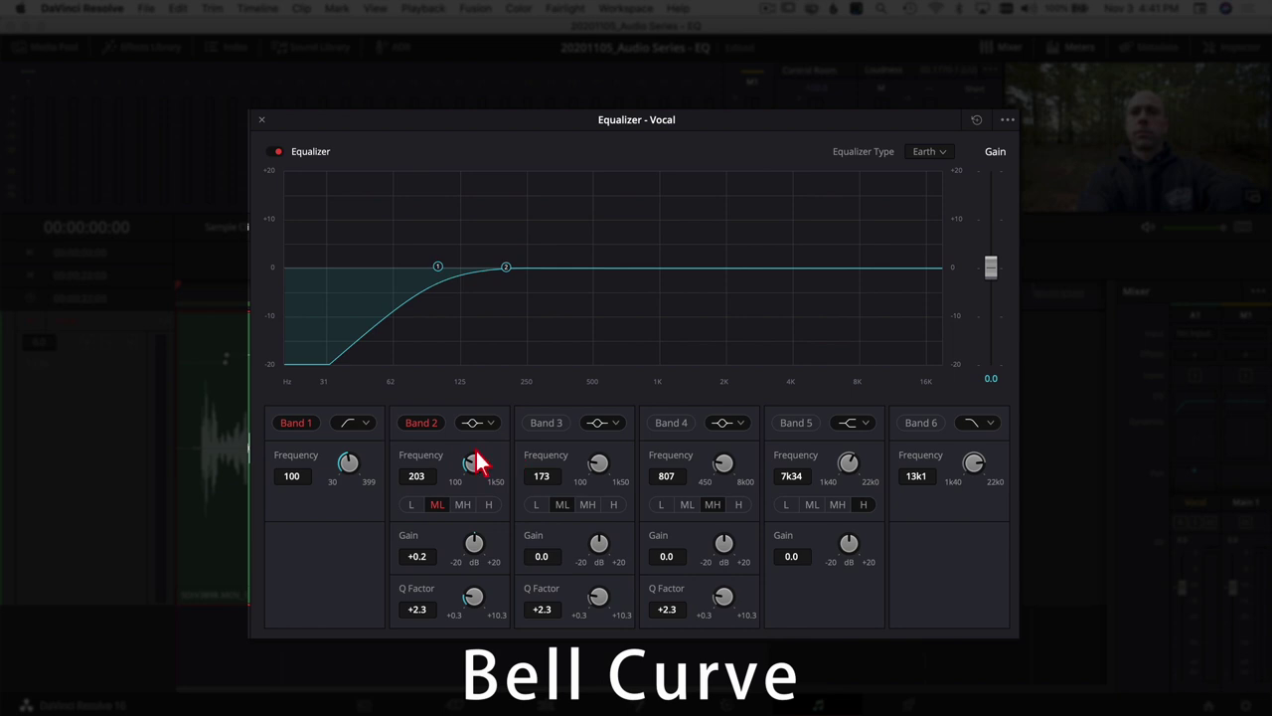
pyautogui.click(473, 430)
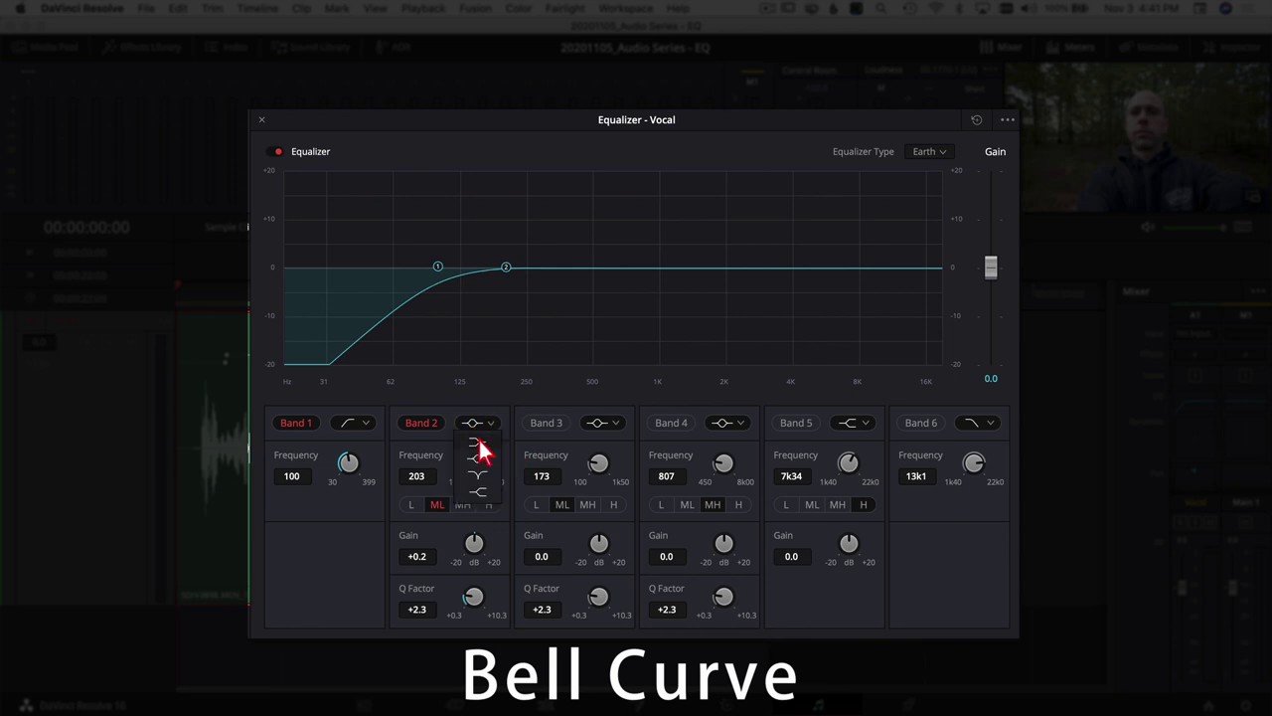
pyautogui.click(488, 444)
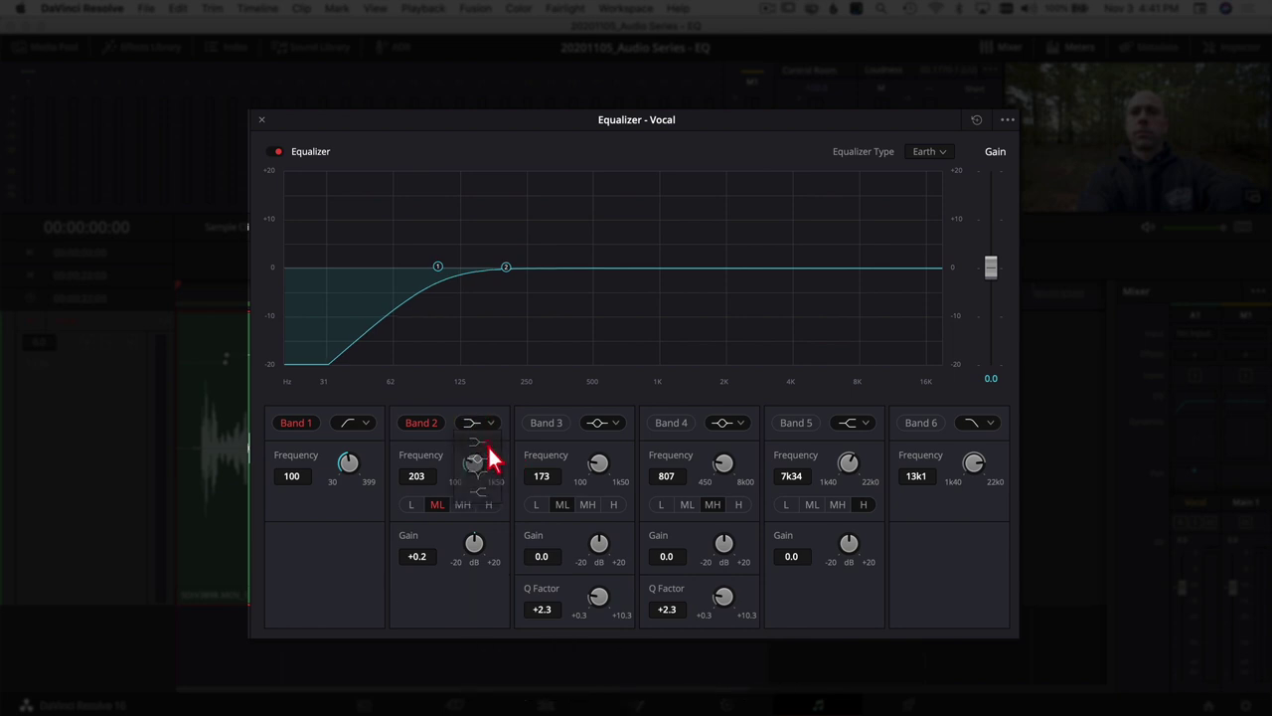
# Step: Try band 2's low shelf at +12.1 dB near 6.6 kHz and -12.1 dB near 4.92 kHz, ending at +2.1 dB and 266 Hz
pyautogui.moveTo(507, 267); pyautogui.dragTo(839, 210)
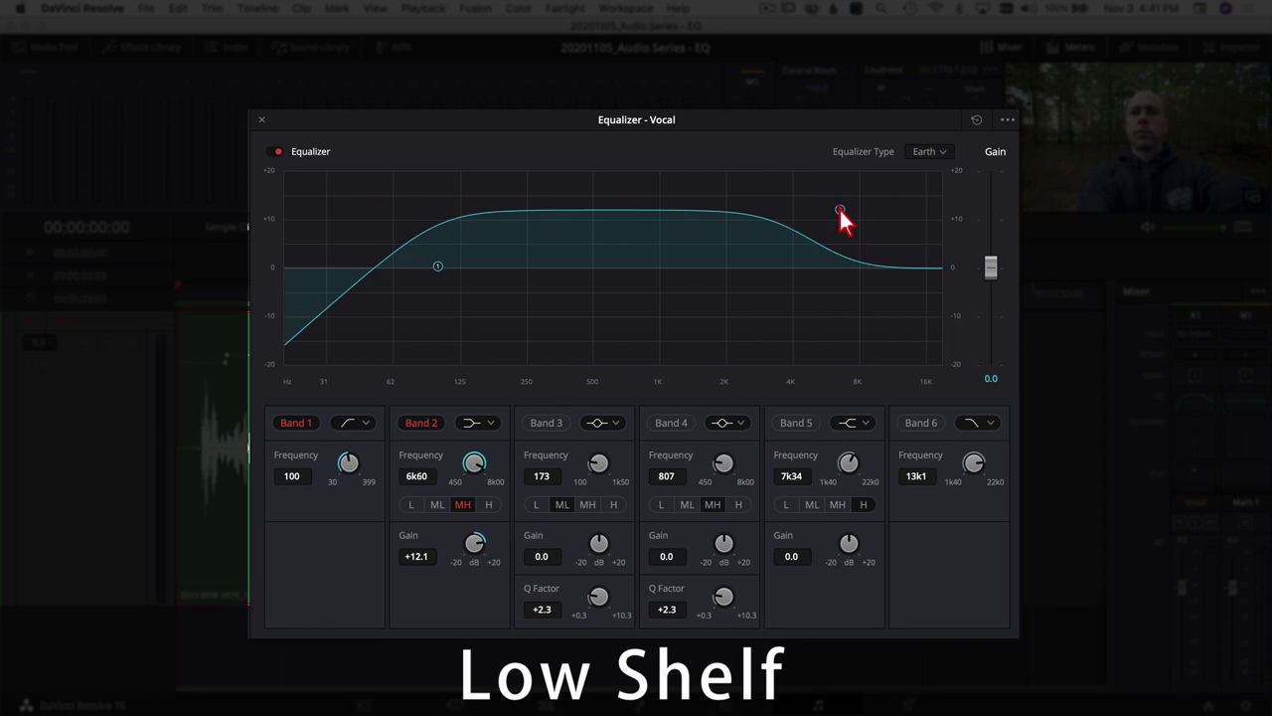
pyautogui.moveTo(840, 210); pyautogui.dragTo(811, 326)
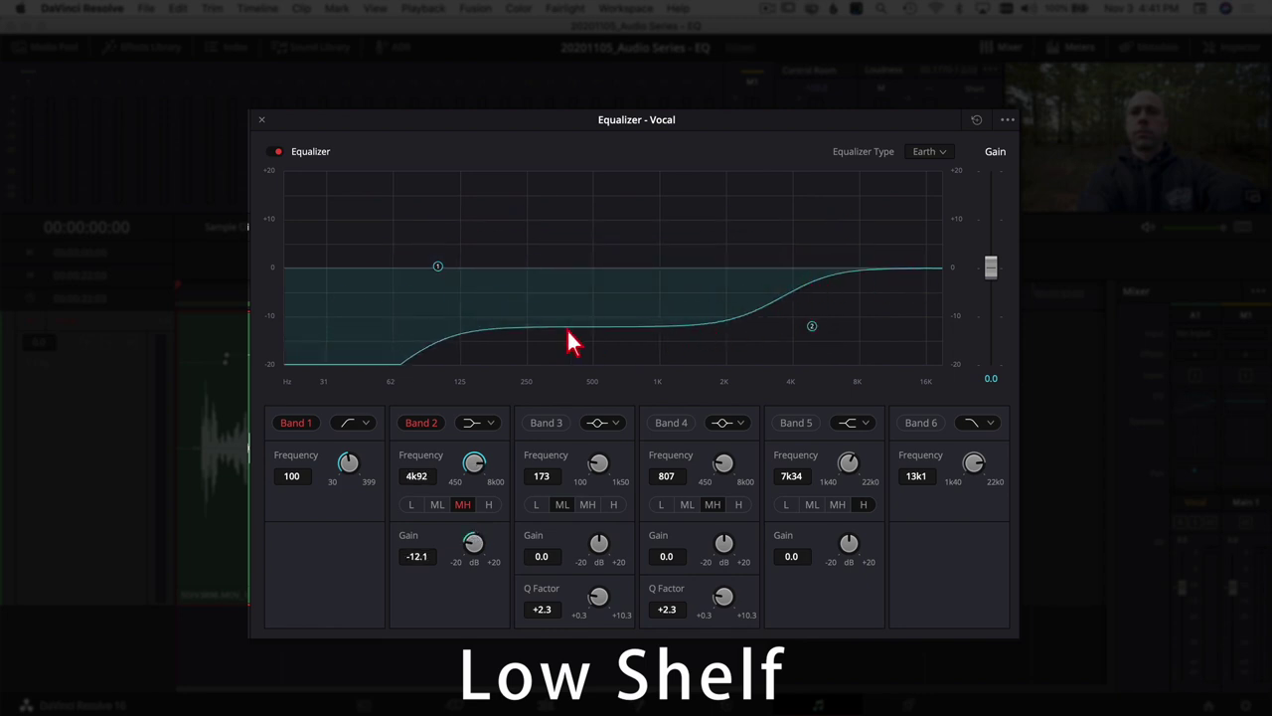
pyautogui.moveTo(811, 326); pyautogui.dragTo(532, 259)
# Step: Switch band 2 to a high shelf, try +10.7 dB at 437 Hz, and bring it back to 0.0 dB at 272 Hz
pyautogui.click(491, 423)
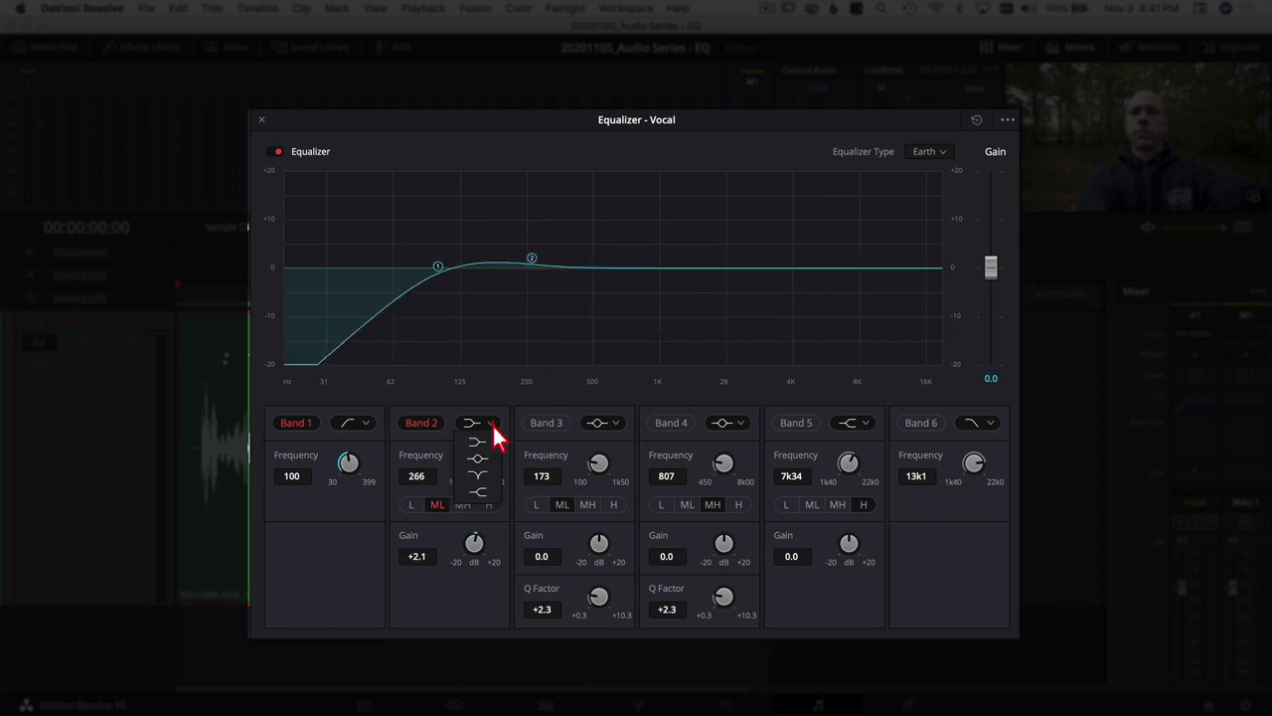
pyautogui.click(485, 495)
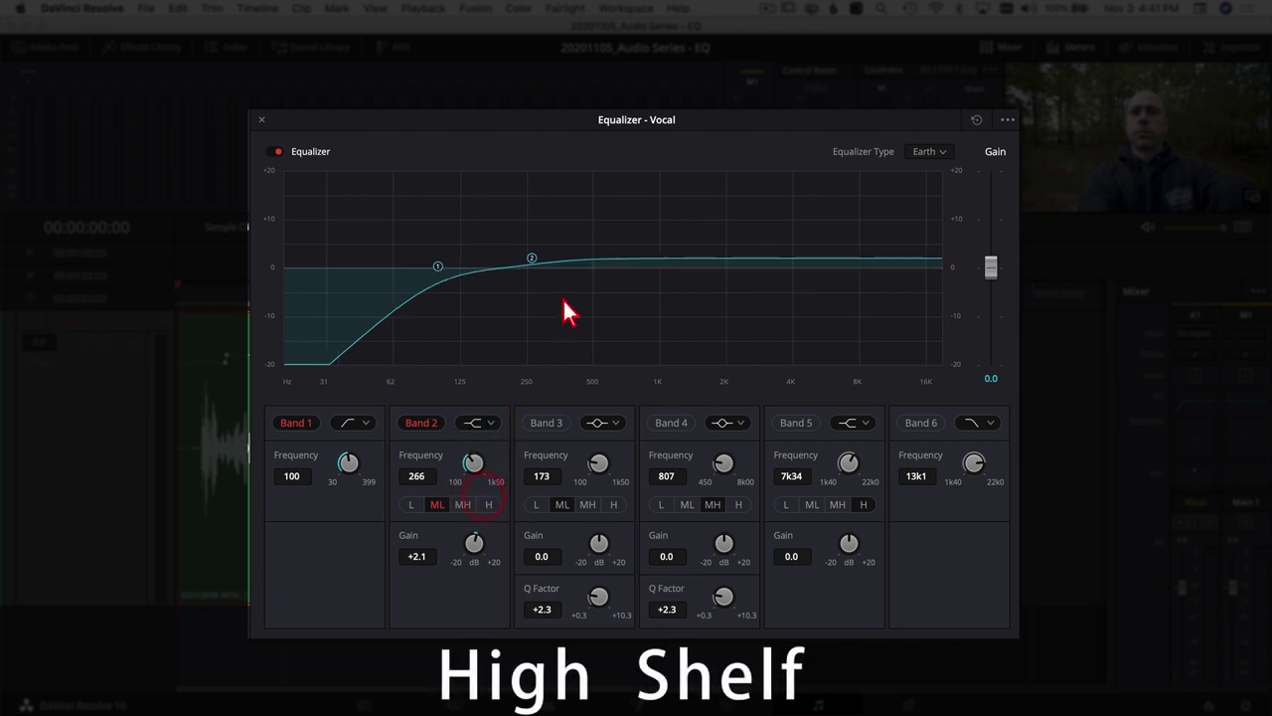
pyautogui.moveTo(534, 259); pyautogui.dragTo(579, 217)
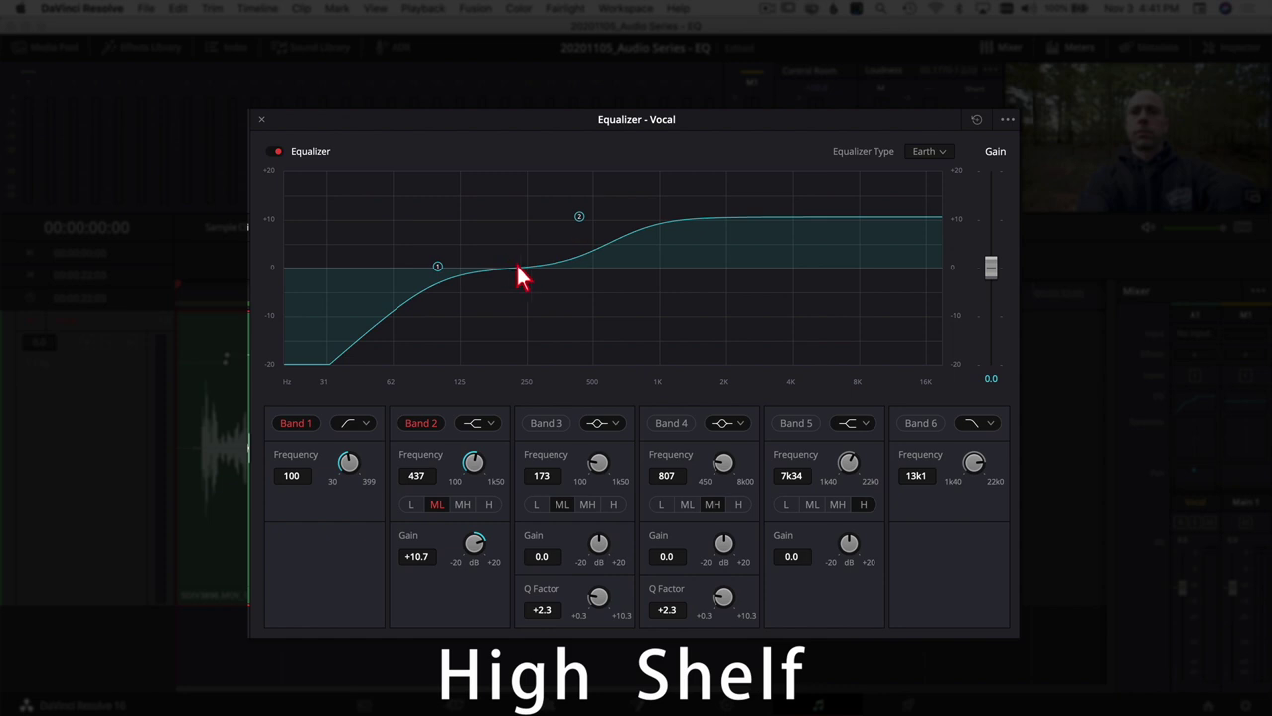
pyautogui.moveTo(579, 217); pyautogui.dragTo(534, 268)
# Step: Try the notch filter on band 2 and set its shape to the bell curve
pyautogui.click(480, 425)
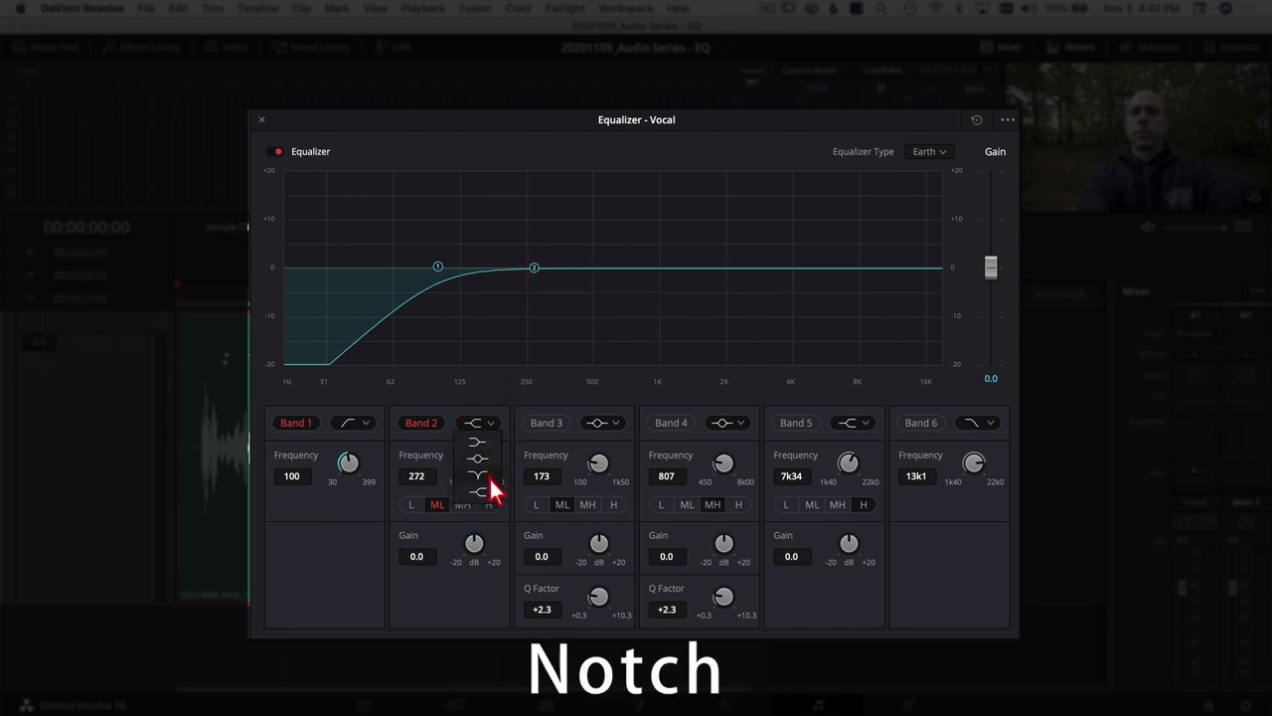
pyautogui.click(485, 476)
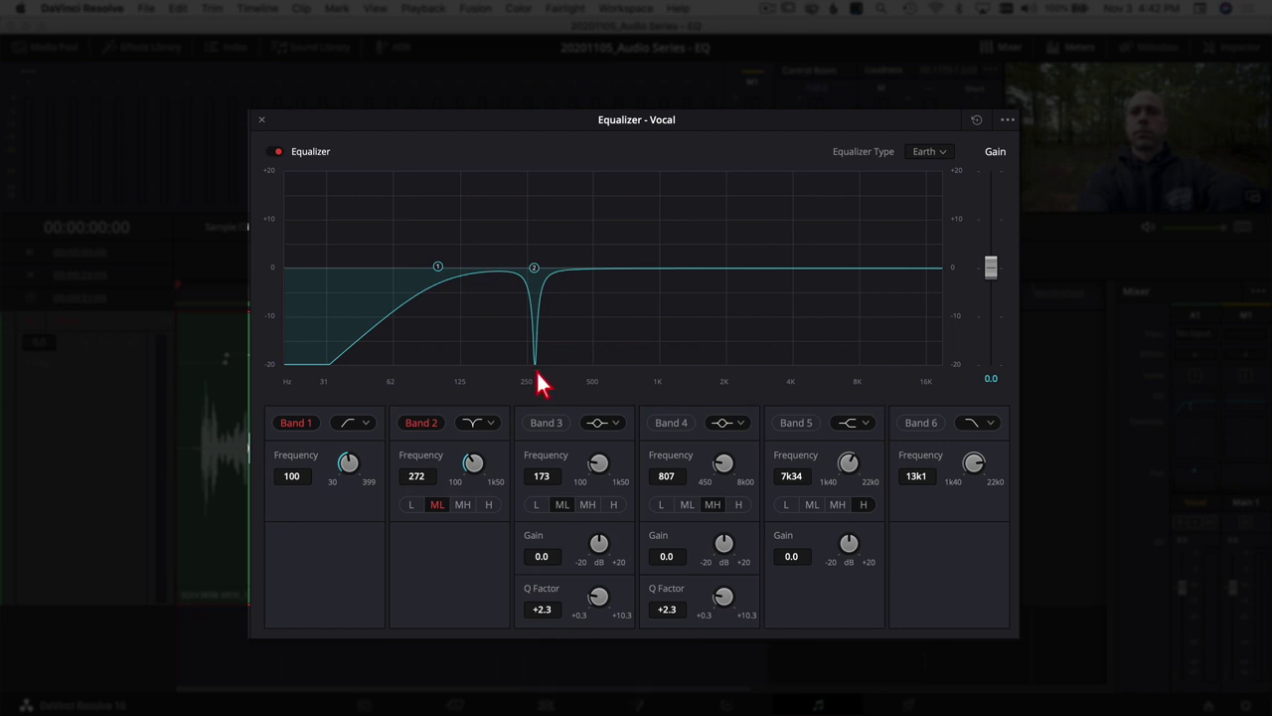
pyautogui.scroll(1, 492, 422)
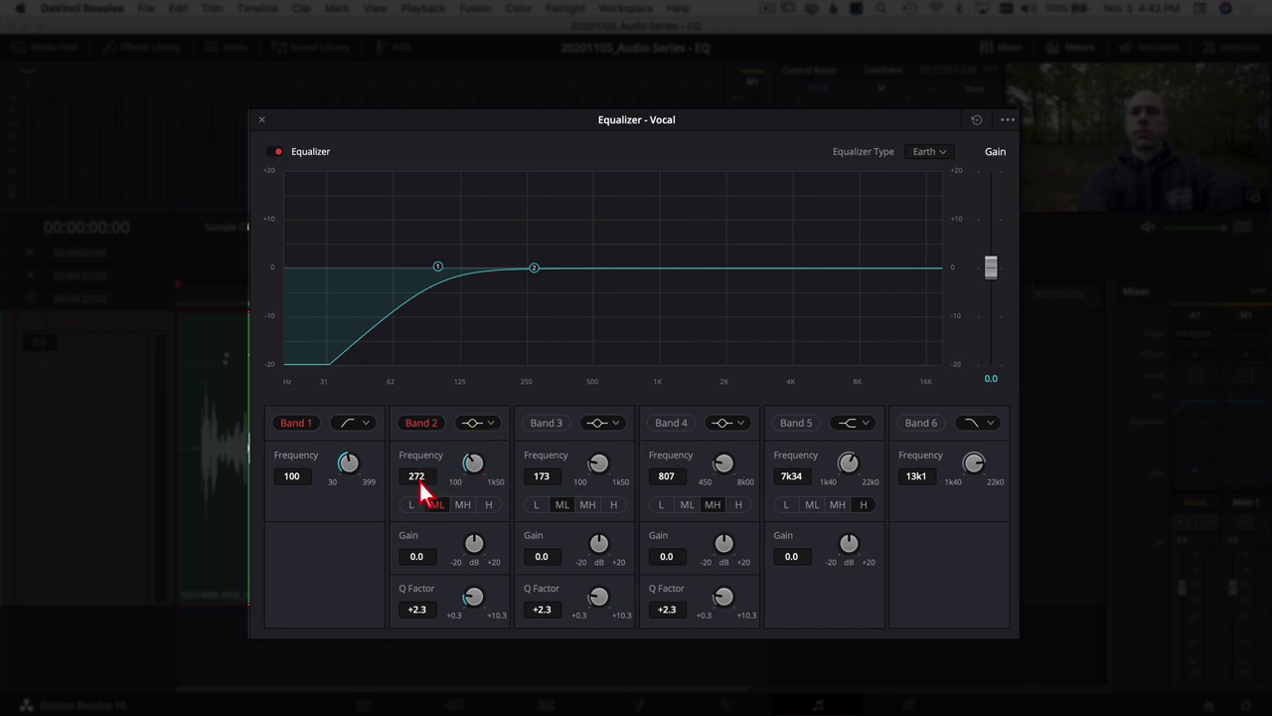
# Step: Try other frequency values for band 2 and undo those changes
pyautogui.moveTo(412, 485); pyautogui.dragTo(425, 481)
pyautogui.moveTo(415, 479); pyautogui.dragTo(578, 301)
pyautogui.press('super+z')
pyautogui.press('super+z')
pyautogui.press('super+z')
pyautogui.press('super+z')
pyautogui.press('super+z')
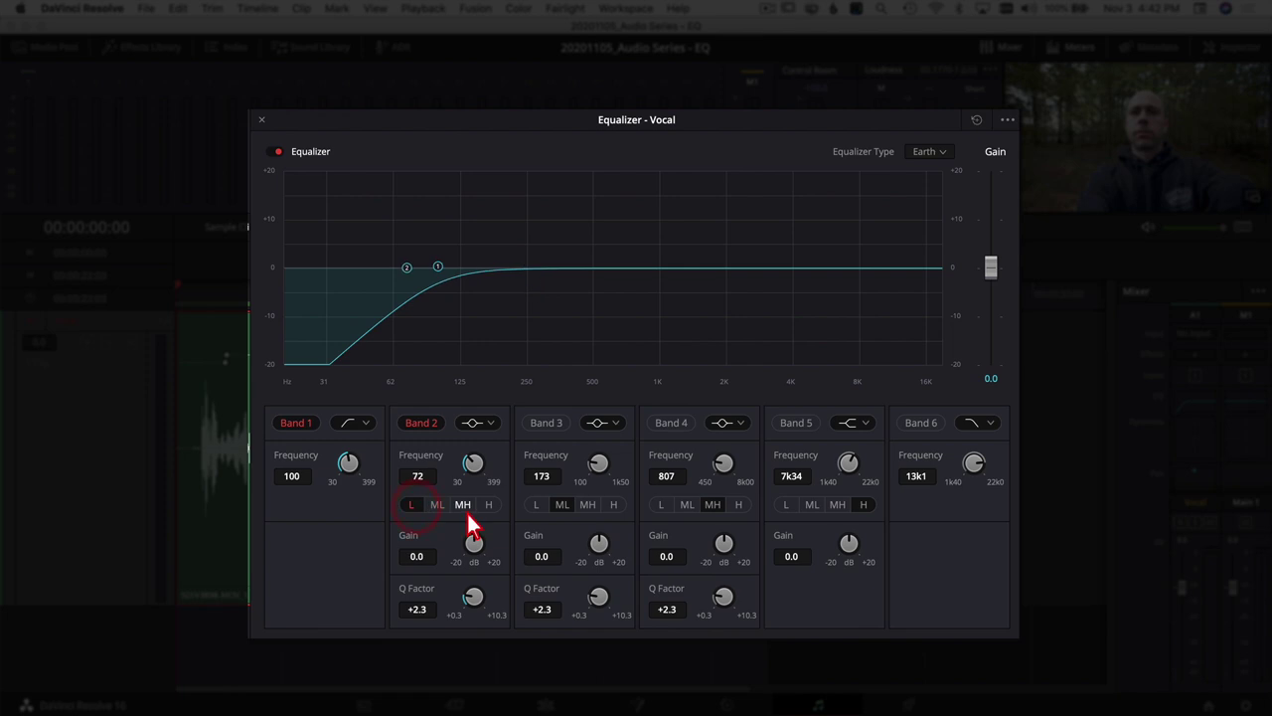
# Step: Step band 2 through the L, ML and MH frequency ranges and set it to H
pyautogui.click(438, 505)
pyautogui.click(412, 506)
pyautogui.click(435, 505)
pyautogui.click(463, 506)
pyautogui.click(488, 506)
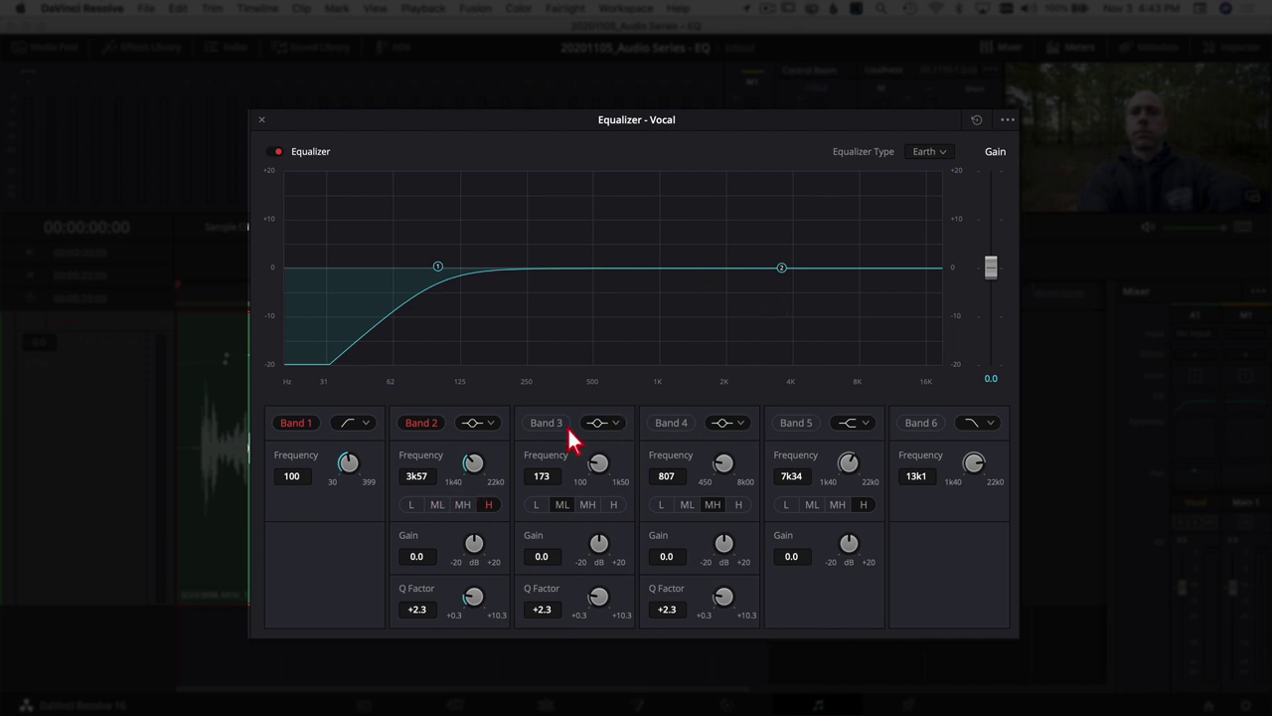
# Step: Move band 2 into the ML range at about 220 Hz, and level it at 0.0 dB and 274 Hz
pyautogui.moveTo(788, 273); pyautogui.dragTo(514, 266)
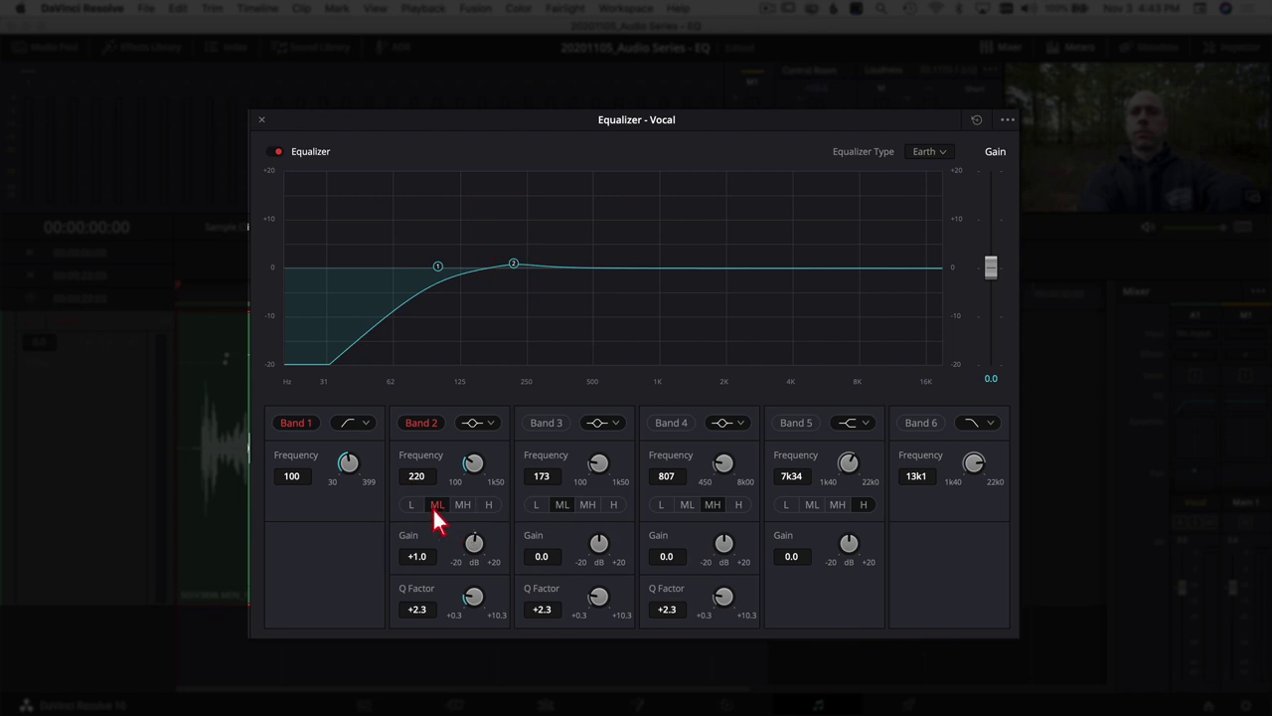
pyautogui.moveTo(524, 257)
pyautogui.mouseDown()
pyautogui.moveTo(532, 248)
pyautogui.moveTo(536, 268)
pyautogui.mouseUp()
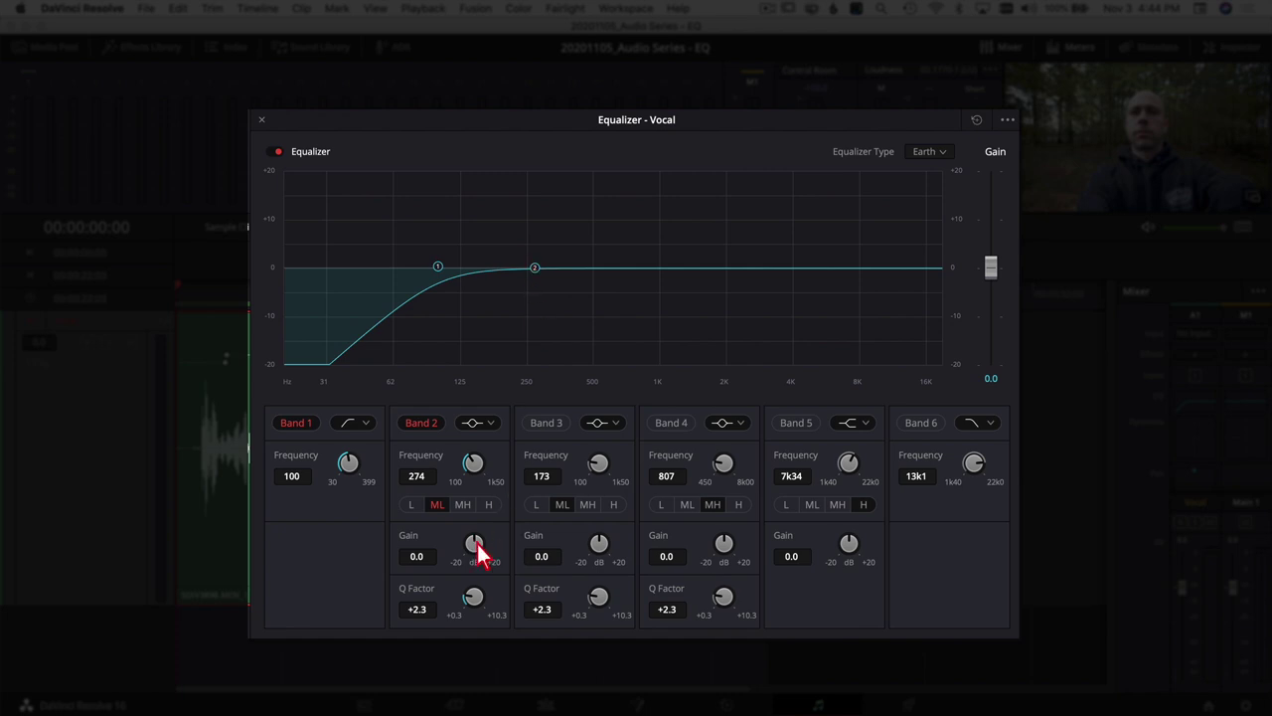
# Step: Try band 2 gains of +10.6 dB and -12.1 dB, and reset the gain to 0.0 dB
pyautogui.moveTo(474, 546); pyautogui.dragTo(563, 559)
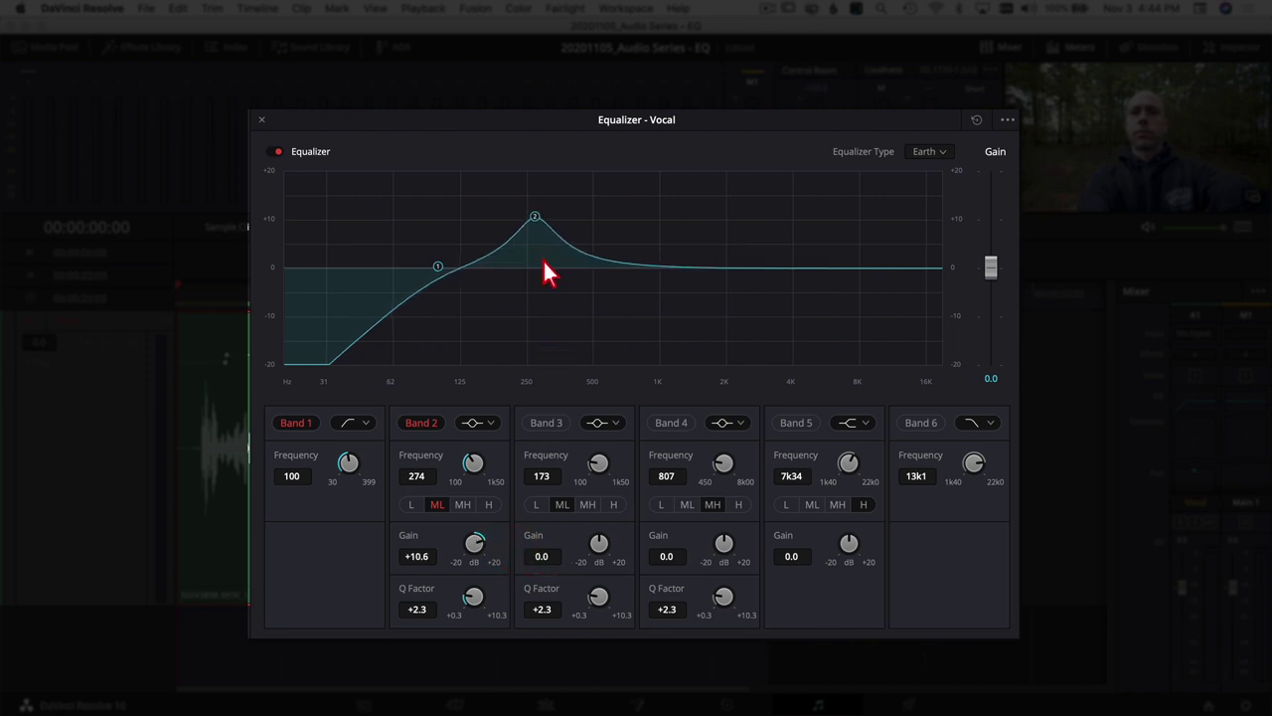
pyautogui.moveTo(475, 546); pyautogui.dragTo(365, 538)
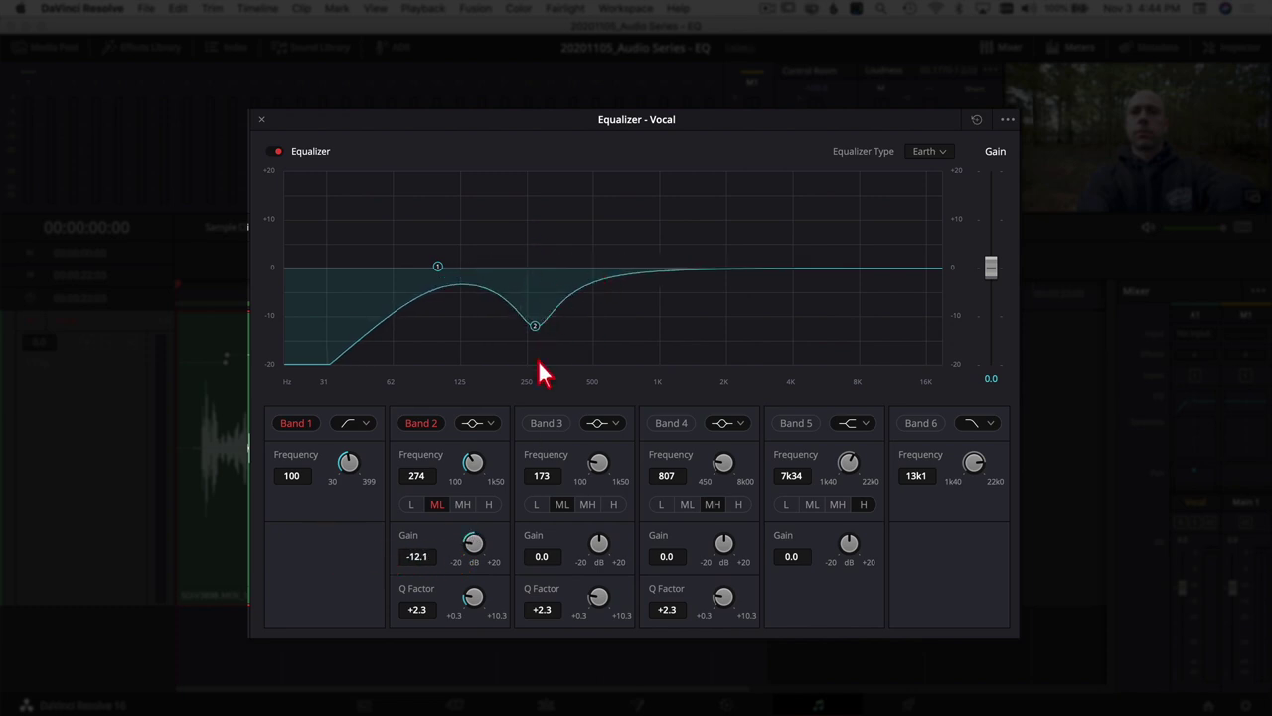
pyautogui.click(472, 547)
pyautogui.doubleClick(472, 544)
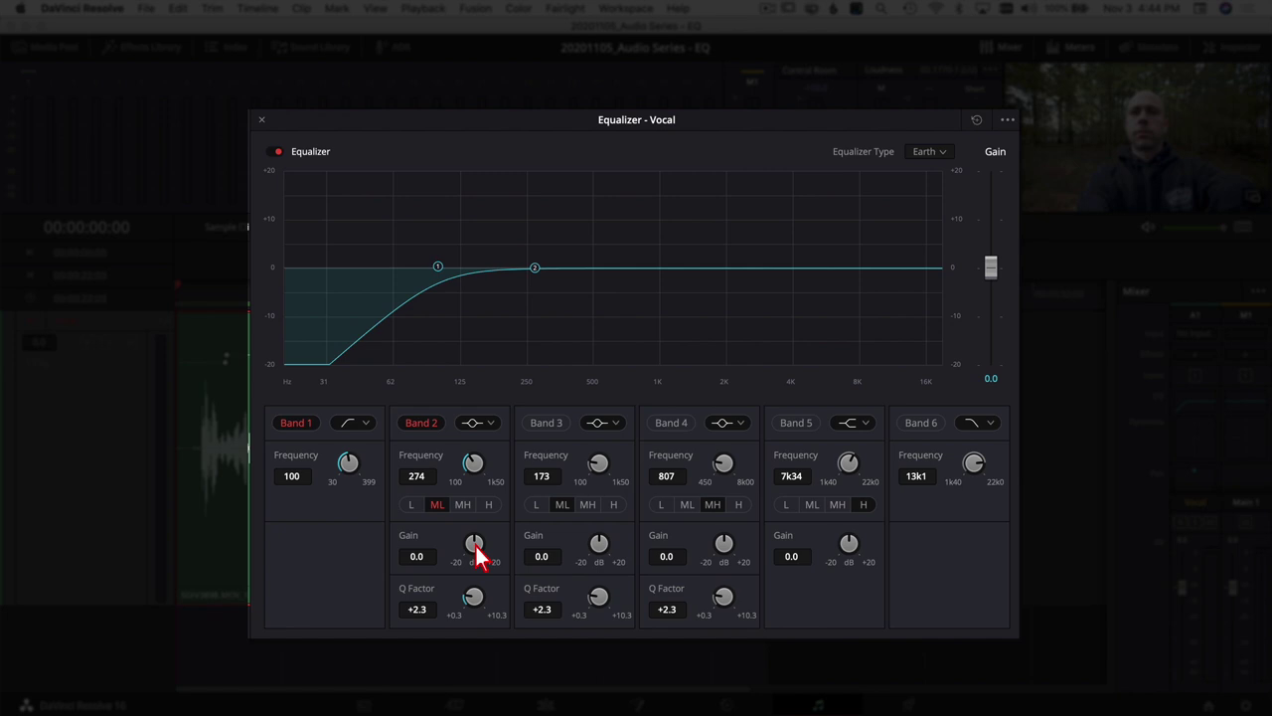
# Step: Boost band 2 to +15.4 dB at 251 Hz, try Q factors of +10.3 and +0.4, and reset the Q factor to +2.3
pyautogui.moveTo(477, 556); pyautogui.dragTo(593, 553)
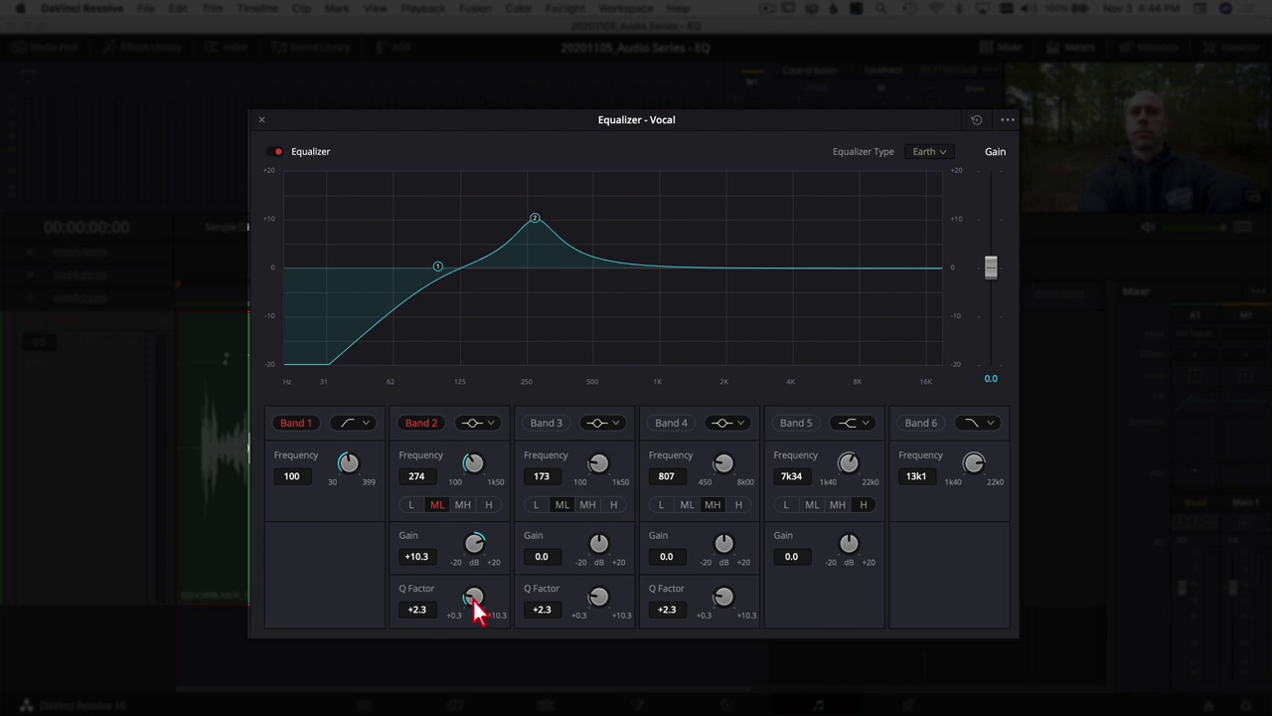
pyautogui.moveTo(473, 597); pyautogui.dragTo(873, 631)
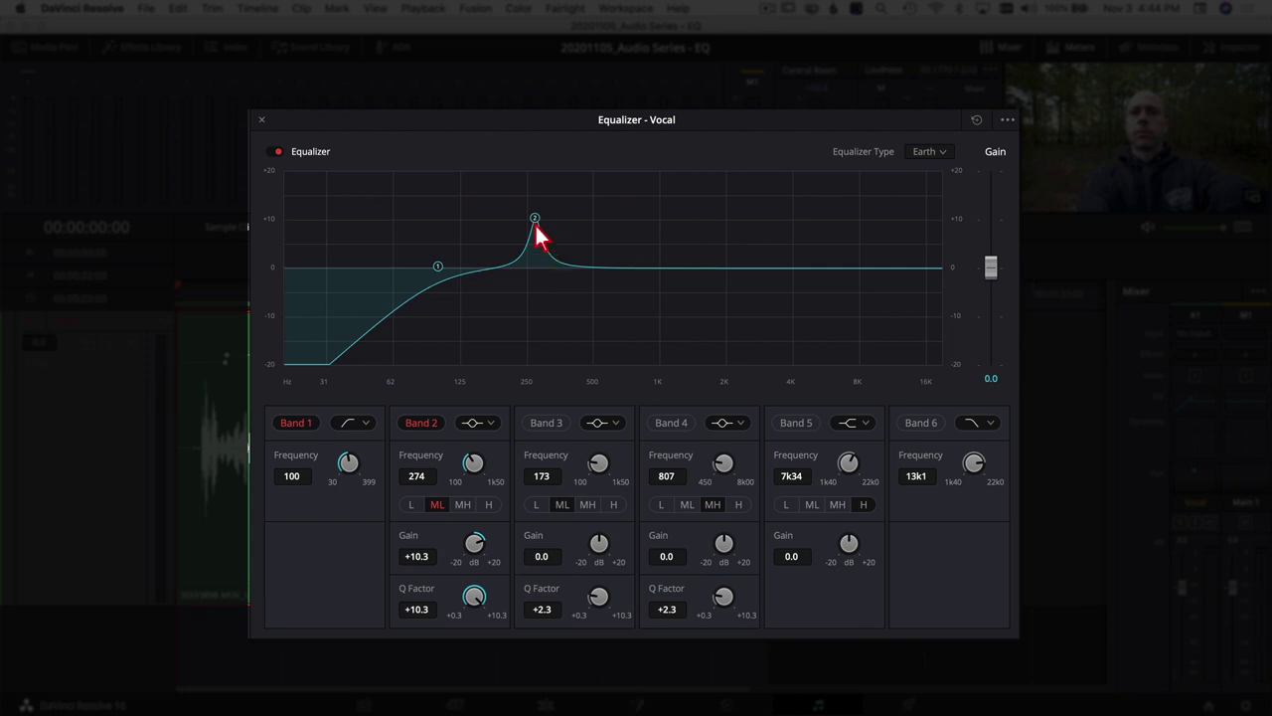
pyautogui.moveTo(536, 220); pyautogui.dragTo(526, 193)
pyautogui.moveTo(475, 598); pyautogui.dragTo(227, 673)
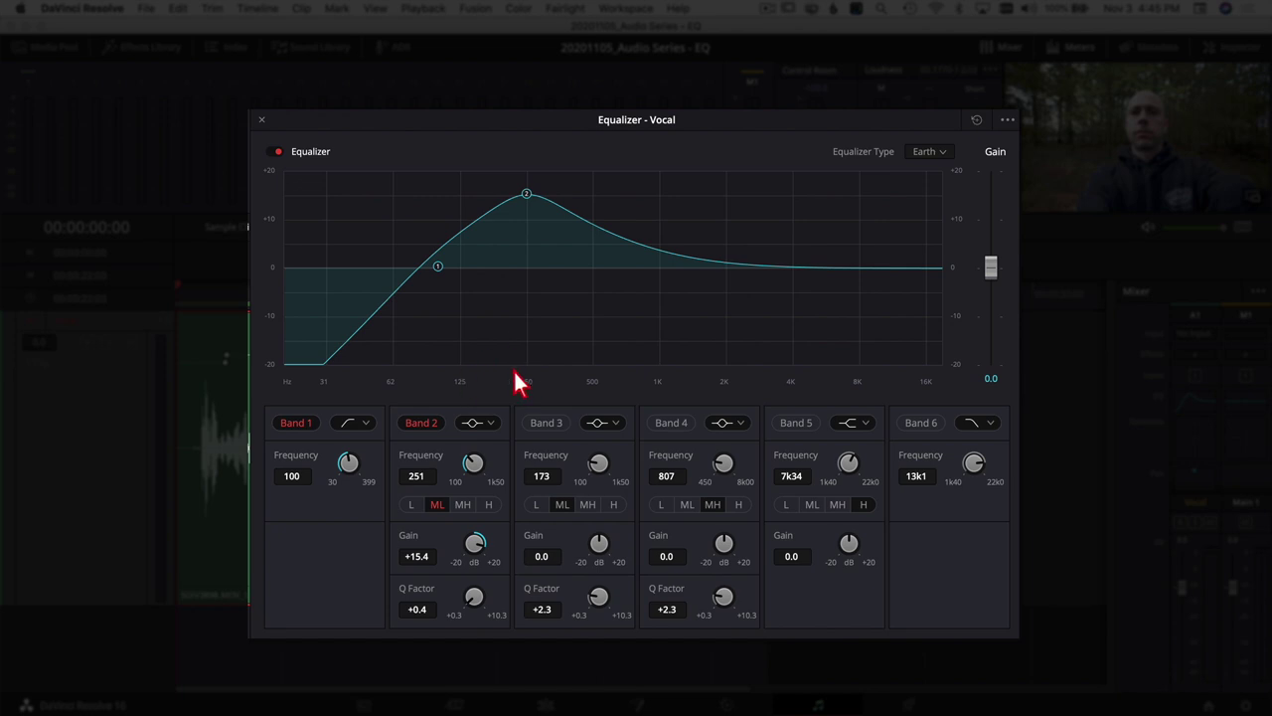
pyautogui.doubleClick(474, 598)
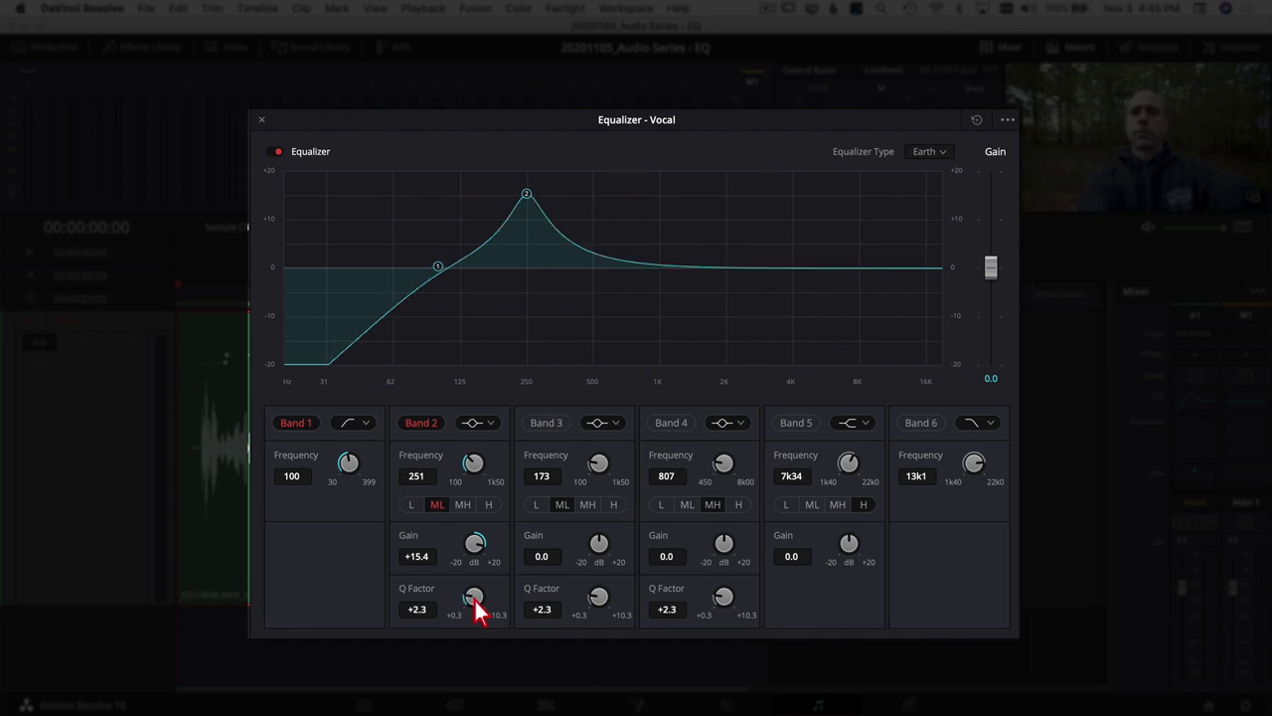
# Step: Flatten band 2 to 0.0 dB at about 253 Hz and reset the whole equalizer to its defaults
pyautogui.moveTo(526, 192); pyautogui.dragTo(529, 271)
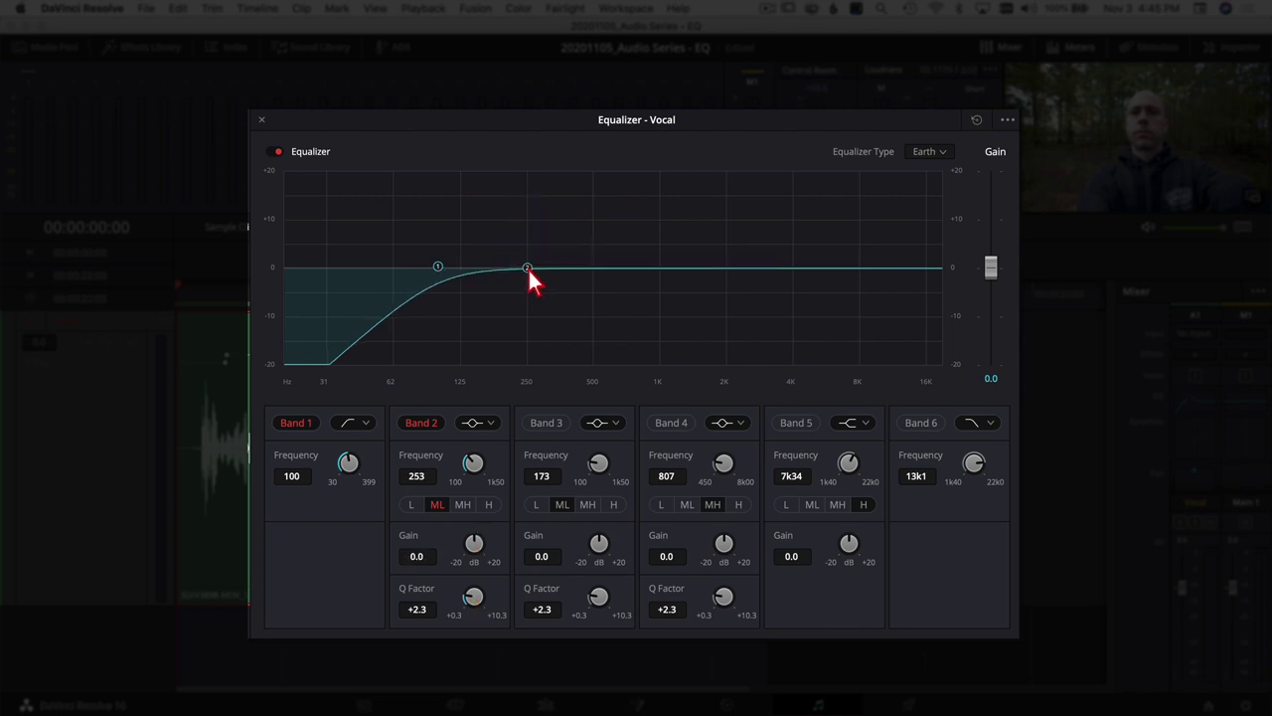
pyautogui.click(976, 123)
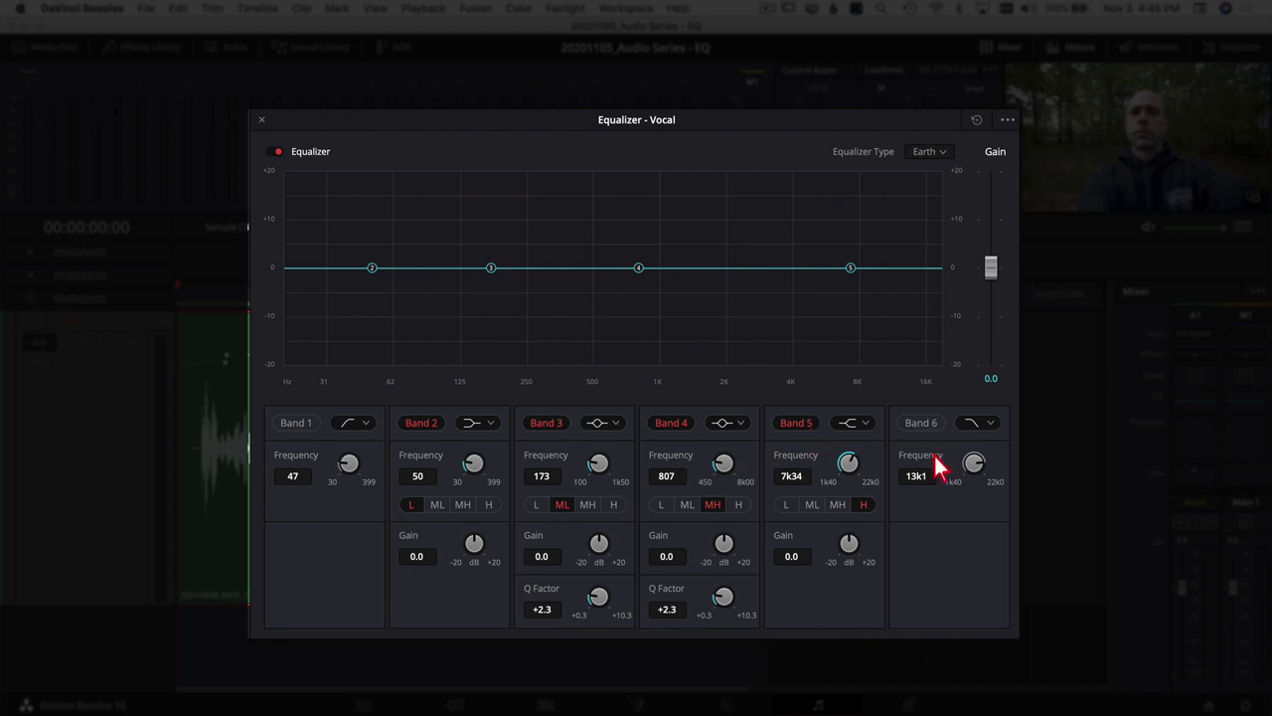
# Step: Turn on band 6 and choose the high-cut (low-pass) filter shape for it
pyautogui.click(921, 422)
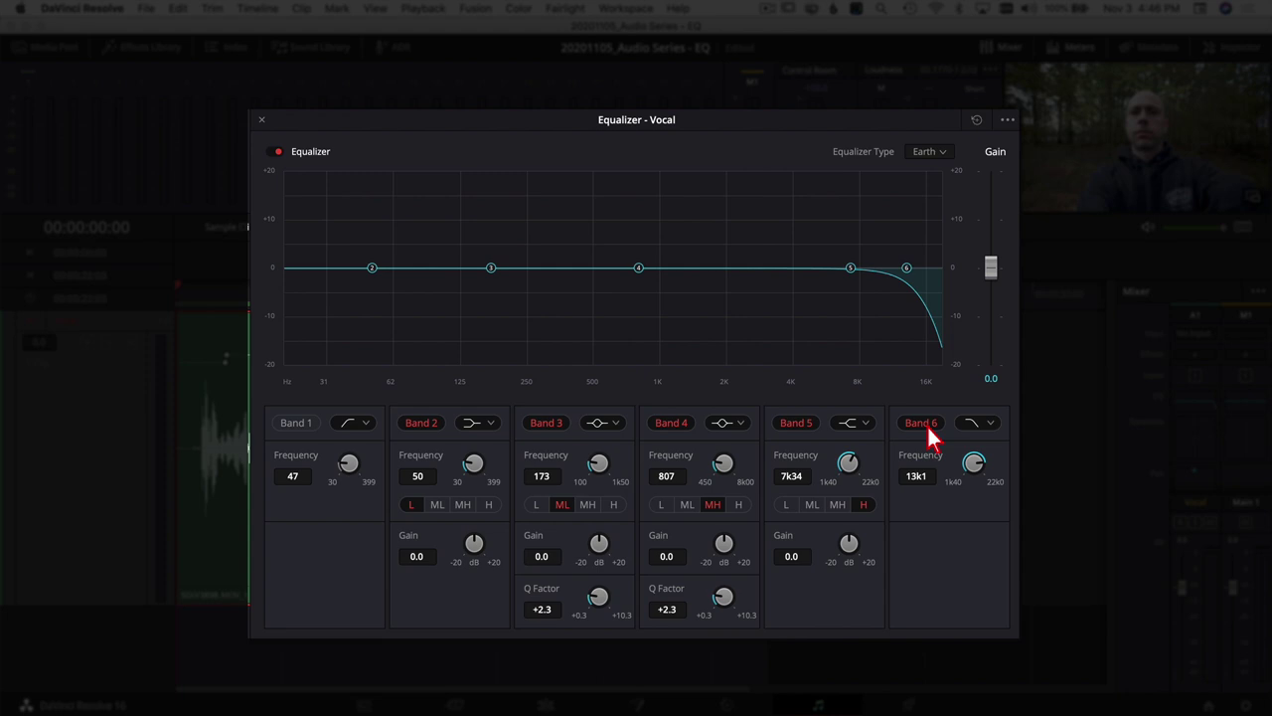
pyautogui.click(984, 424)
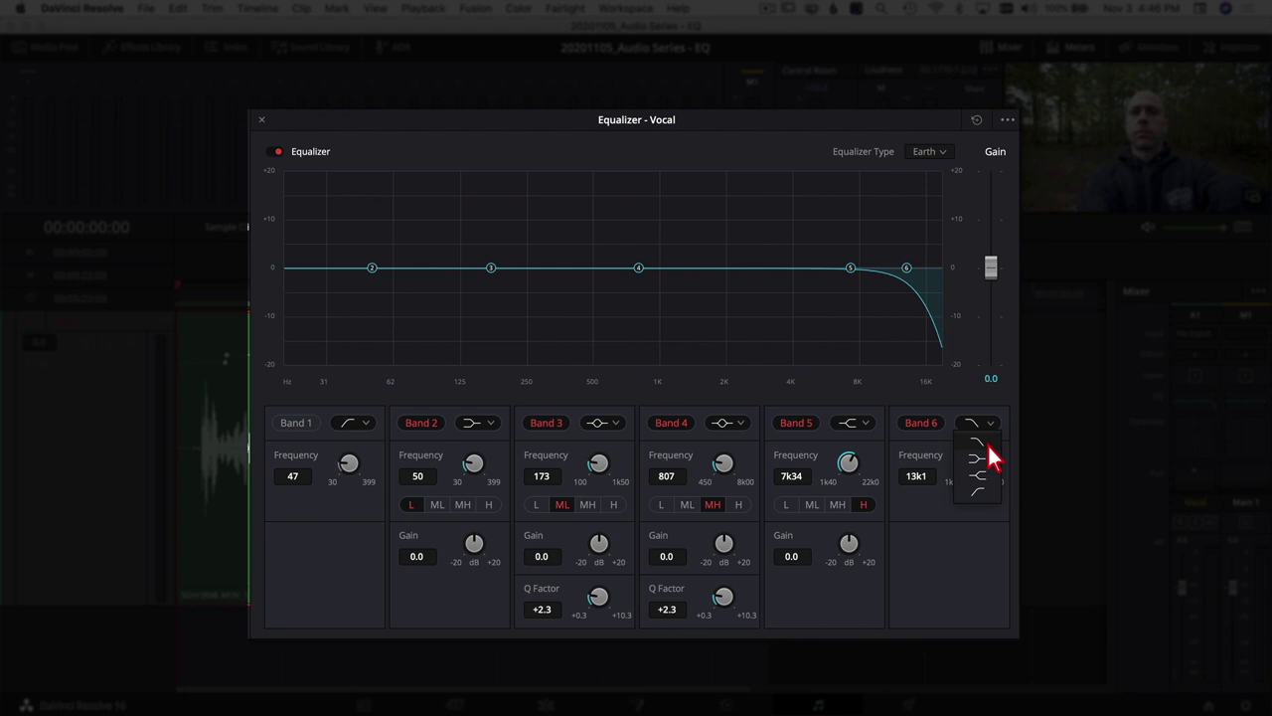
pyautogui.click(978, 441)
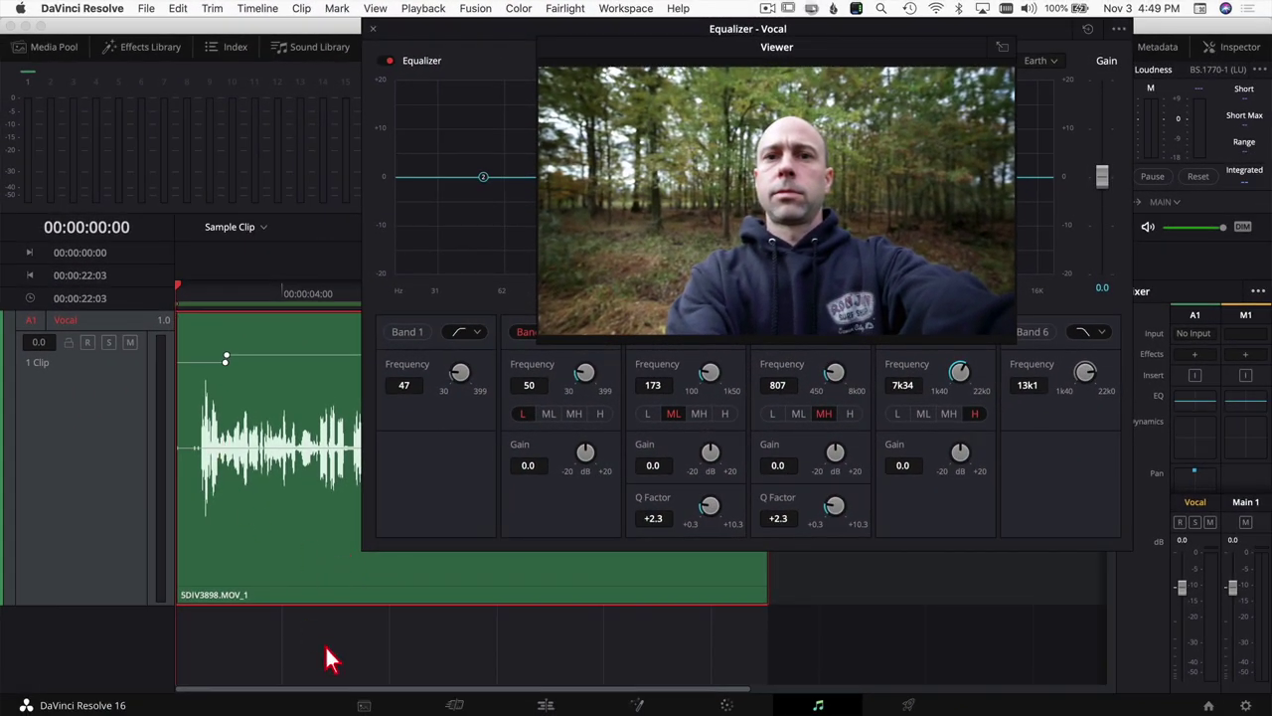
# Step: Play the vocal clip with the flat equalizer and dock the floating viewer
pyautogui.press('space')
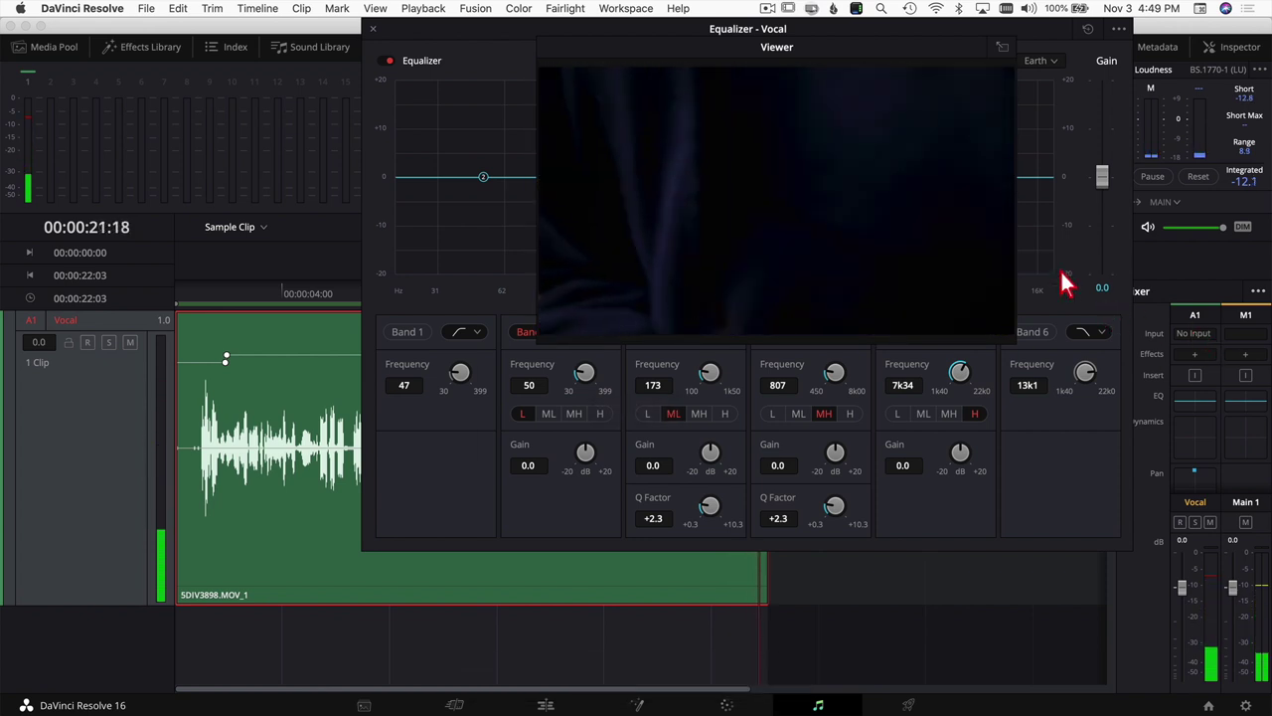
pyautogui.click(1002, 47)
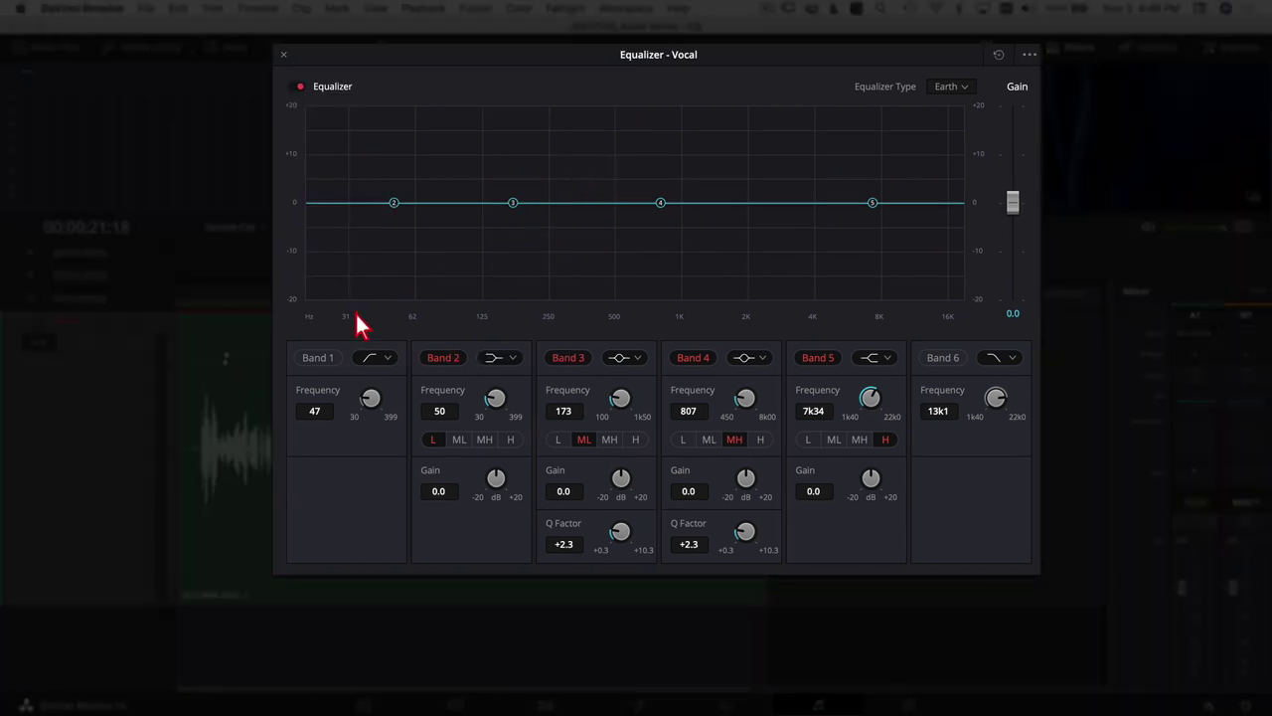
# Step: Turn on band 1 with its frequency at 108 Hz and return the playhead to the clip's start
pyautogui.click(317, 360)
pyautogui.moveTo(371, 400)
pyautogui.mouseDown()
pyautogui.moveTo(455, 411)
pyautogui.moveTo(378, 415)
pyautogui.mouseUp()
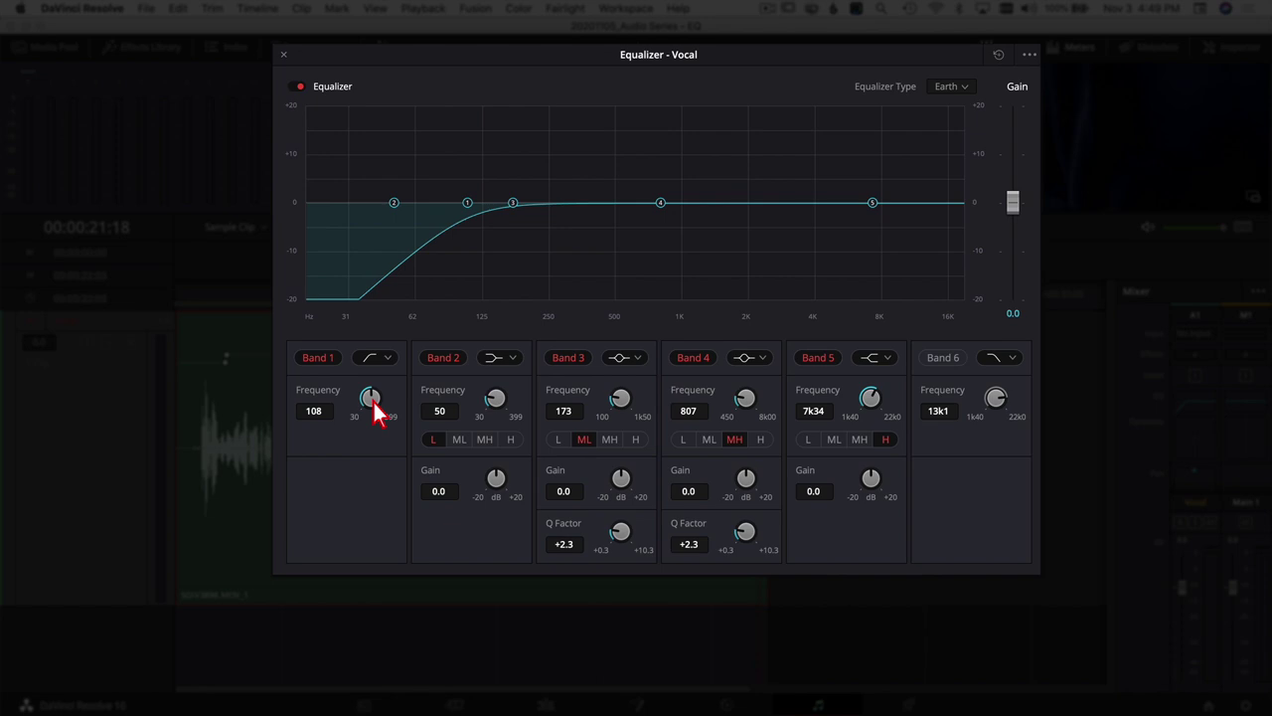
pyautogui.click(186, 289)
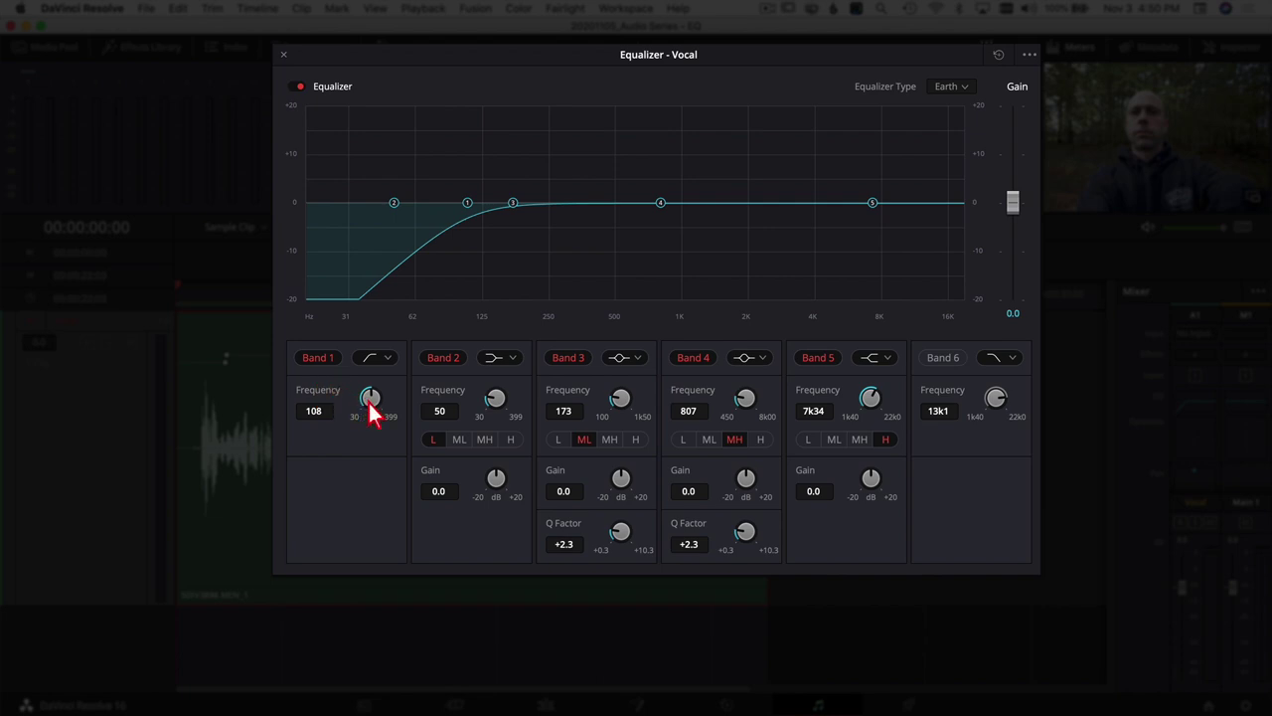
# Step: Play the clip while switching band 1 off and on to compare, and set its frequency to 116 Hz
pyautogui.click(317, 360)
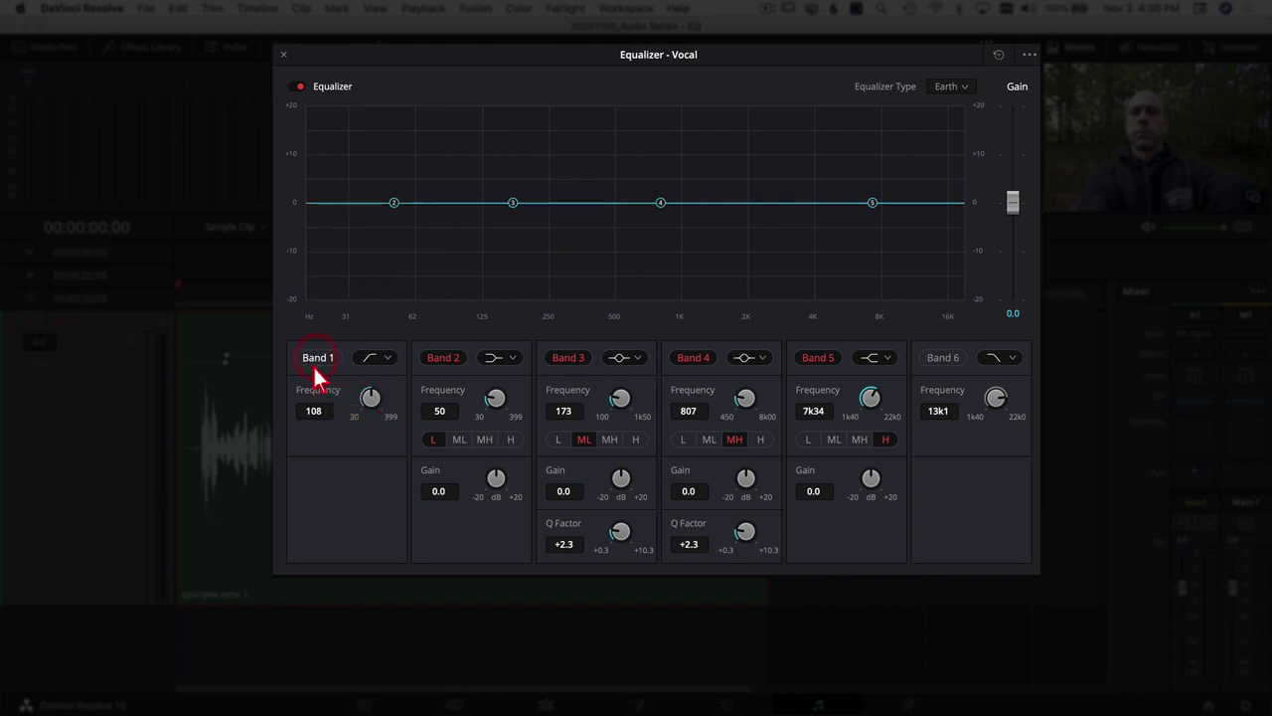
pyautogui.press('space')
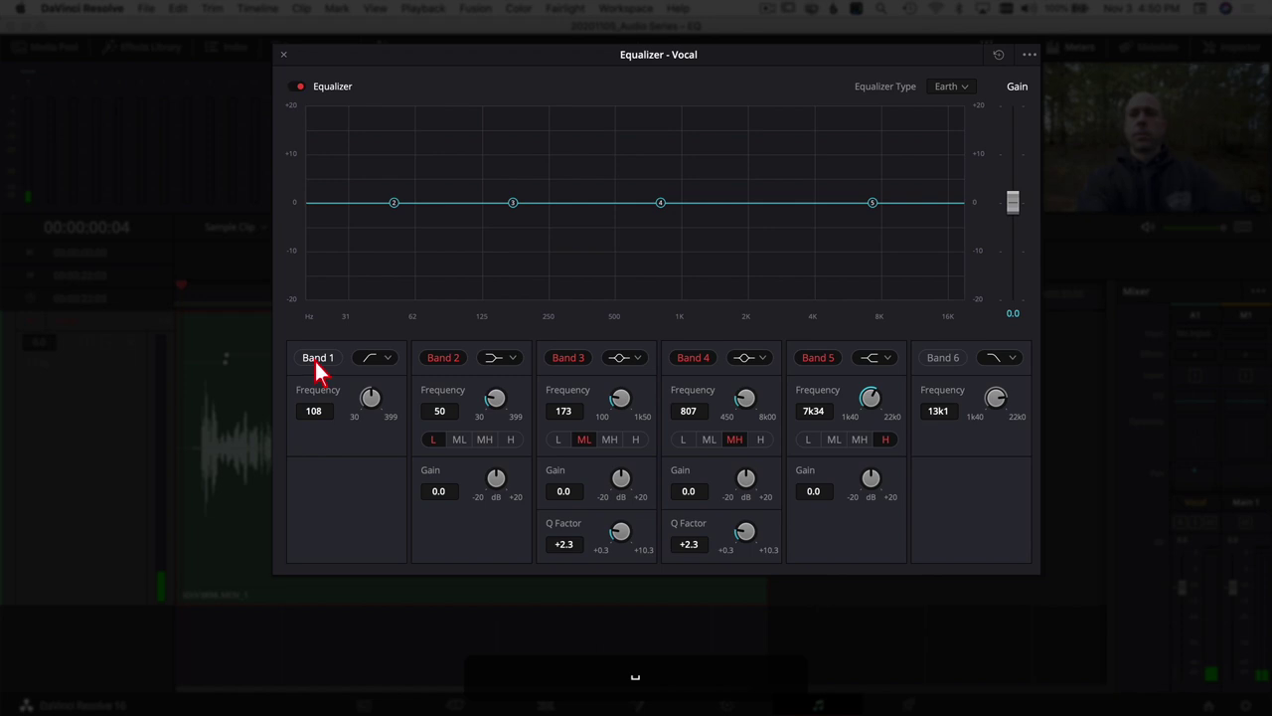
pyautogui.click(318, 357)
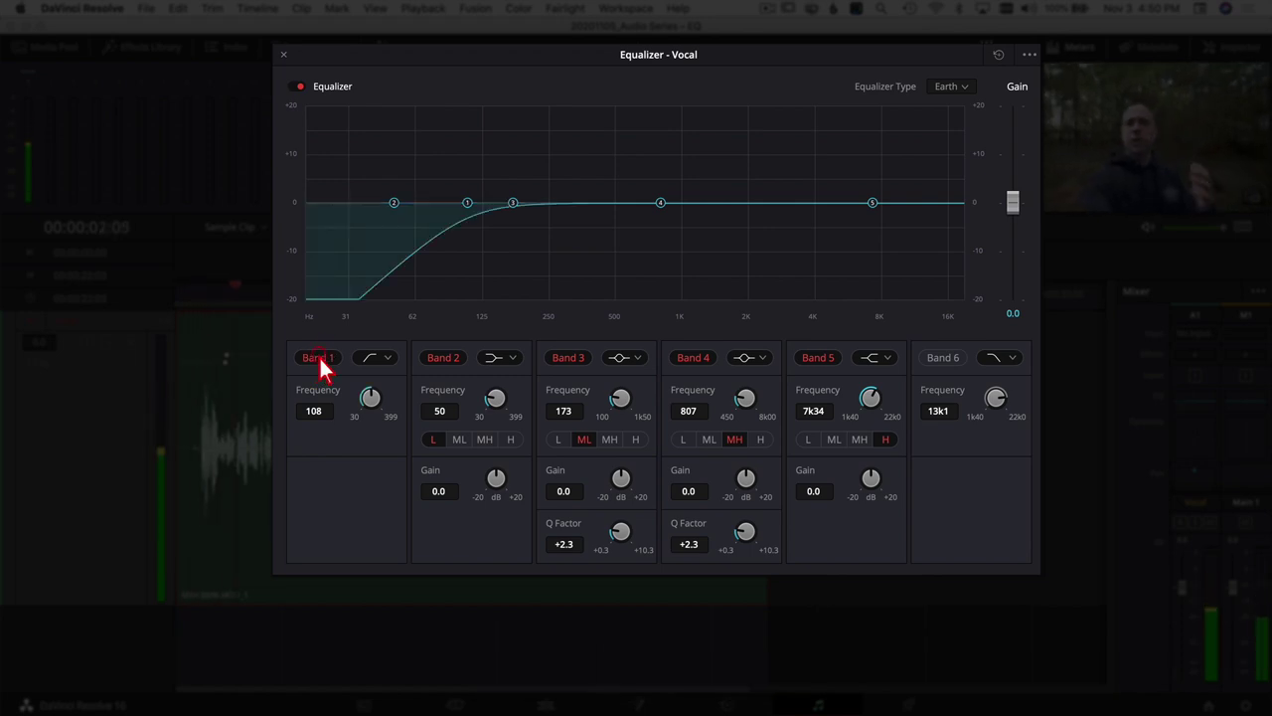
pyautogui.click(319, 357)
pyautogui.click(320, 357)
pyautogui.moveTo(374, 405)
pyautogui.mouseDown()
pyautogui.moveTo(387, 405)
pyautogui.moveTo(373, 405)
pyautogui.mouseUp()
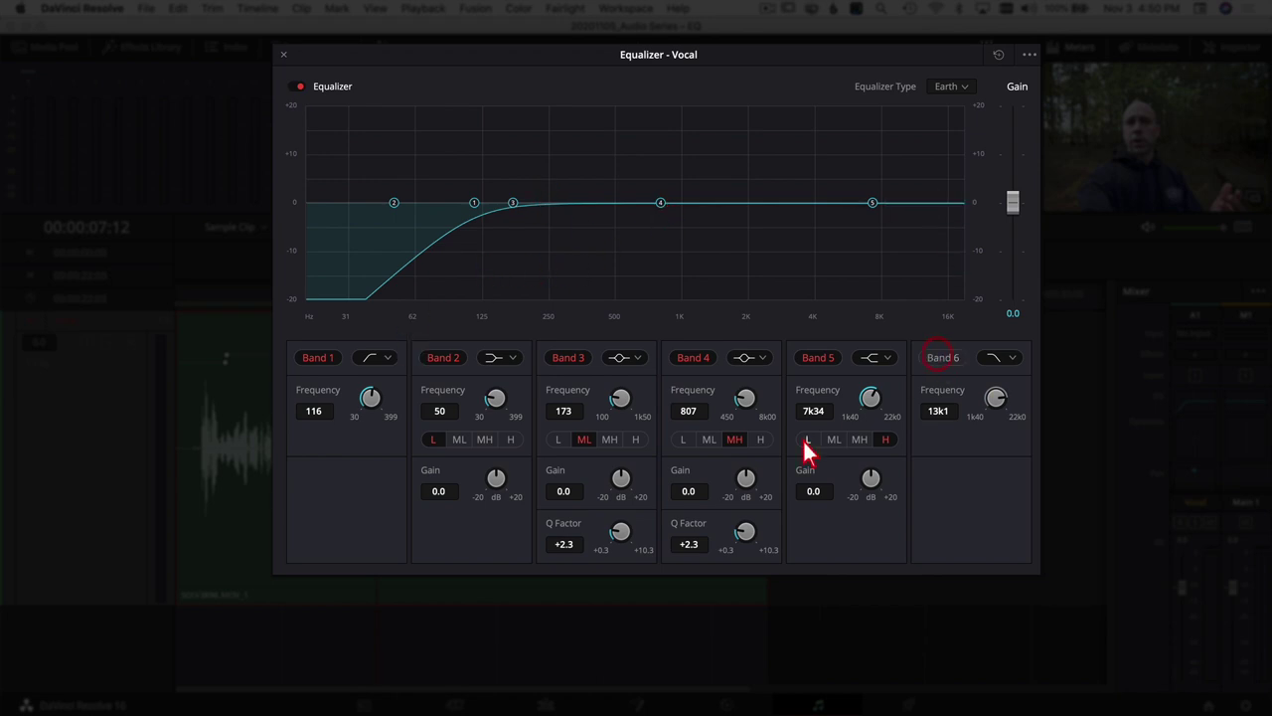
# Step: Turn on band 6 and change band 2 to the bell shape
pyautogui.click(941, 357)
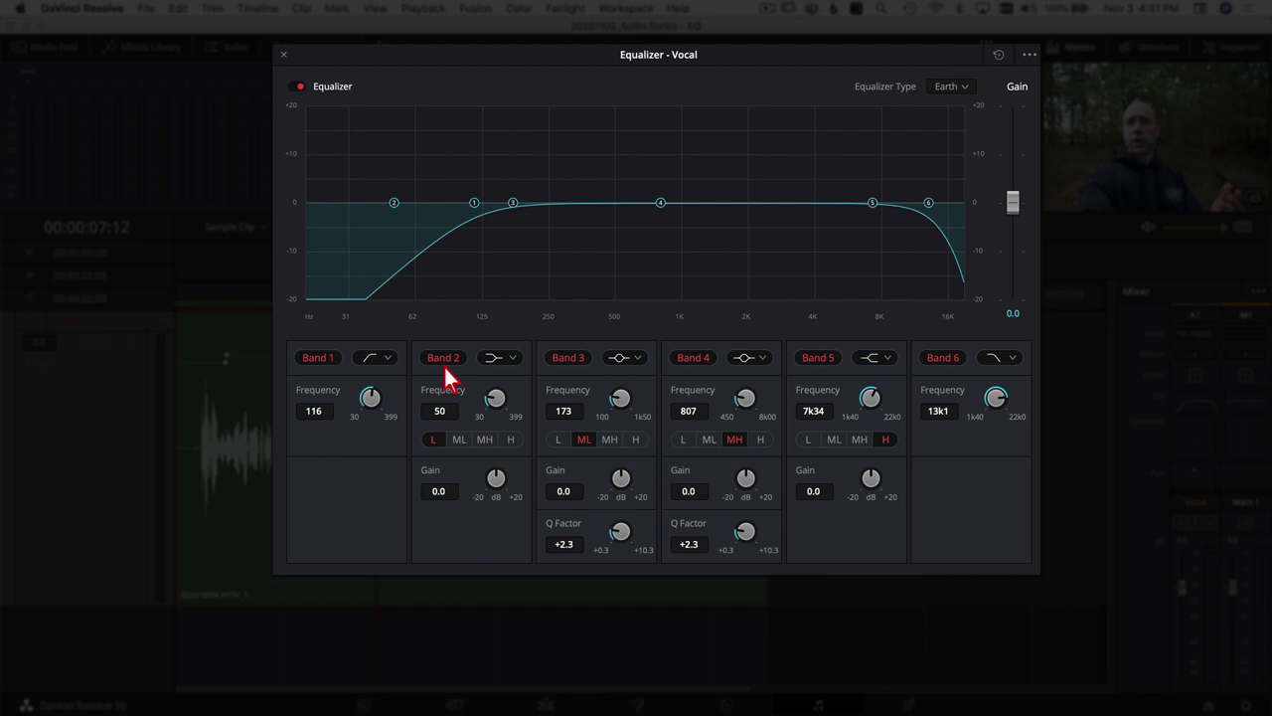
pyautogui.click(515, 358)
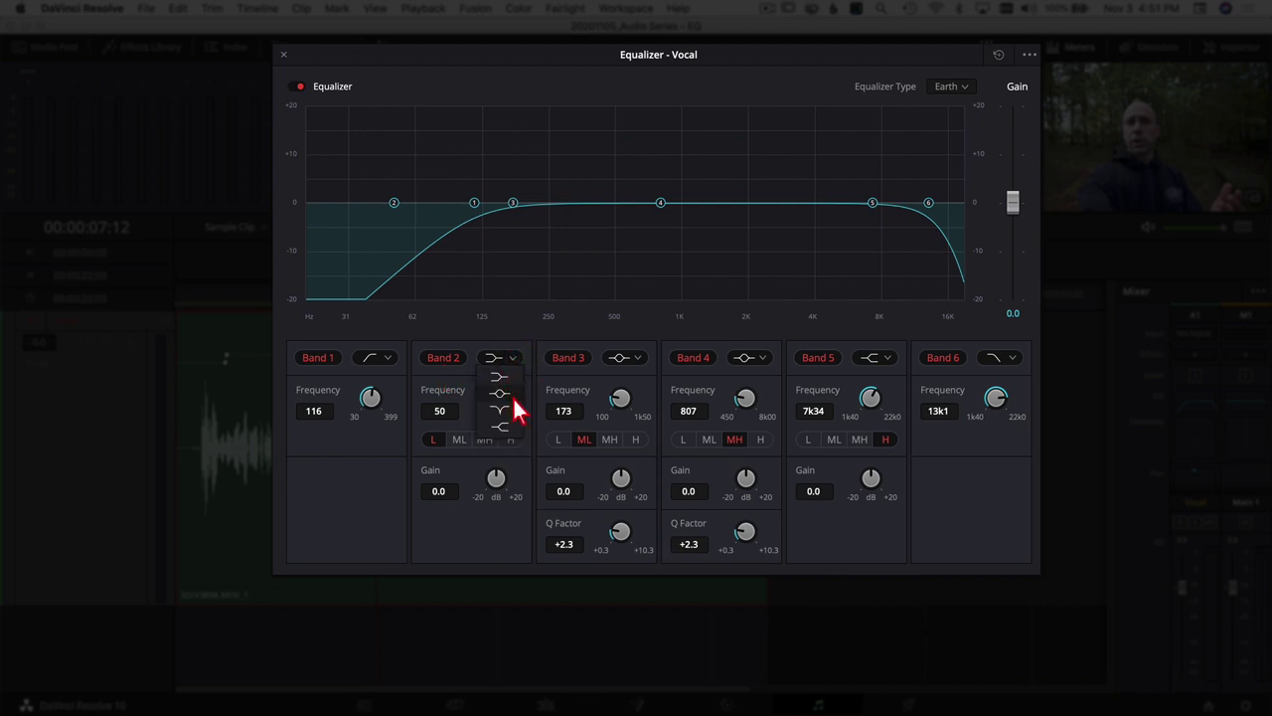
pyautogui.click(514, 399)
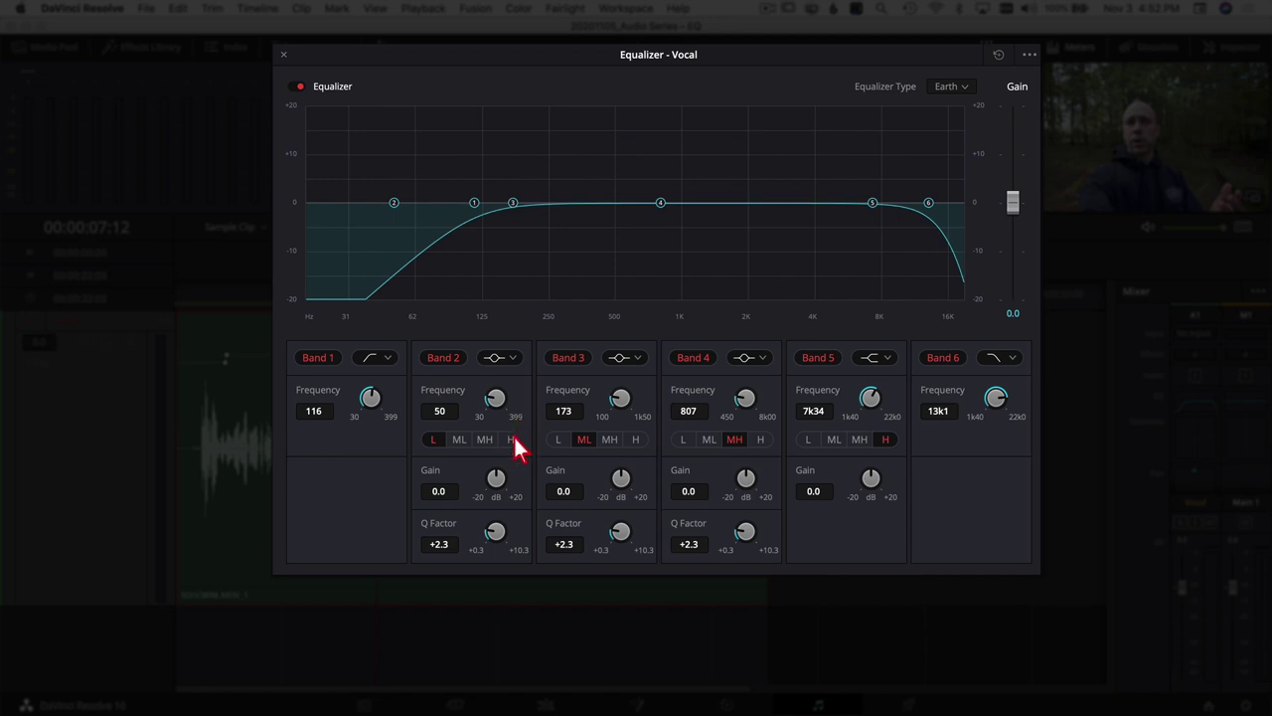
# Step: Set band 2's Q factor to +10.3 and boost the band to +19.8 dB at about 240 Hz in the ML range
pyautogui.moveTo(500, 543); pyautogui.dragTo(624, 561)
pyautogui.moveTo(395, 204); pyautogui.dragTo(546, 106)
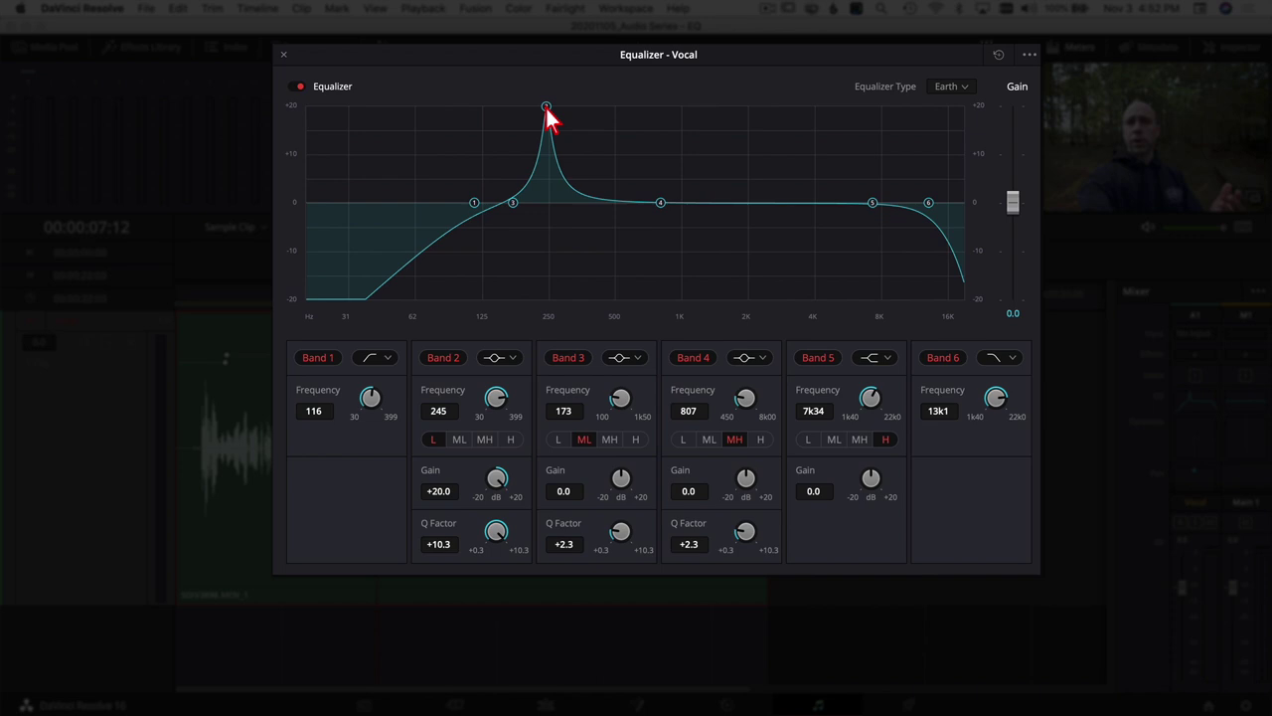
pyautogui.moveTo(545, 106)
pyautogui.mouseDown()
pyautogui.moveTo(609, 106)
pyautogui.moveTo(500, 107)
pyautogui.moveTo(600, 106)
pyautogui.moveTo(540, 107)
pyautogui.mouseUp()
pyautogui.moveTo(542, 107); pyautogui.dragTo(546, 108)
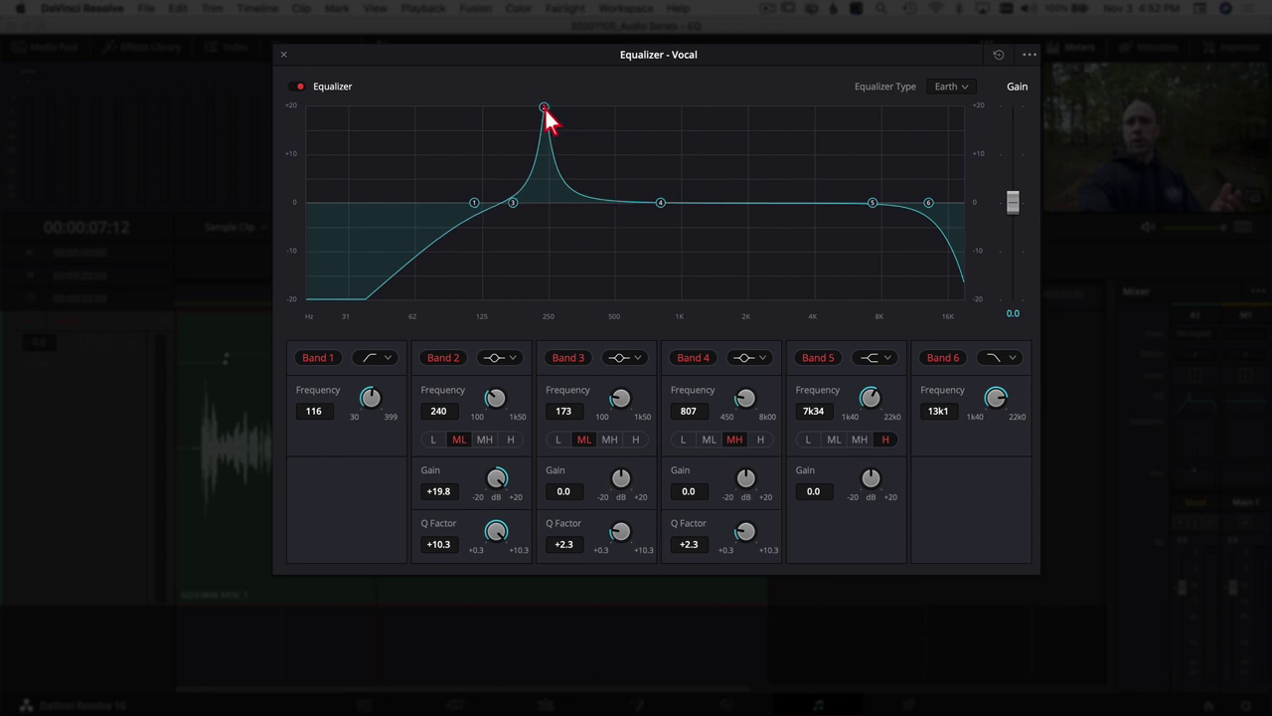
# Step: Try a -7.4 dB cut on band 2 at 245 Hz and bring it back to about +0.3 dB at 234 Hz
pyautogui.moveTo(545, 107); pyautogui.dragTo(549, 253)
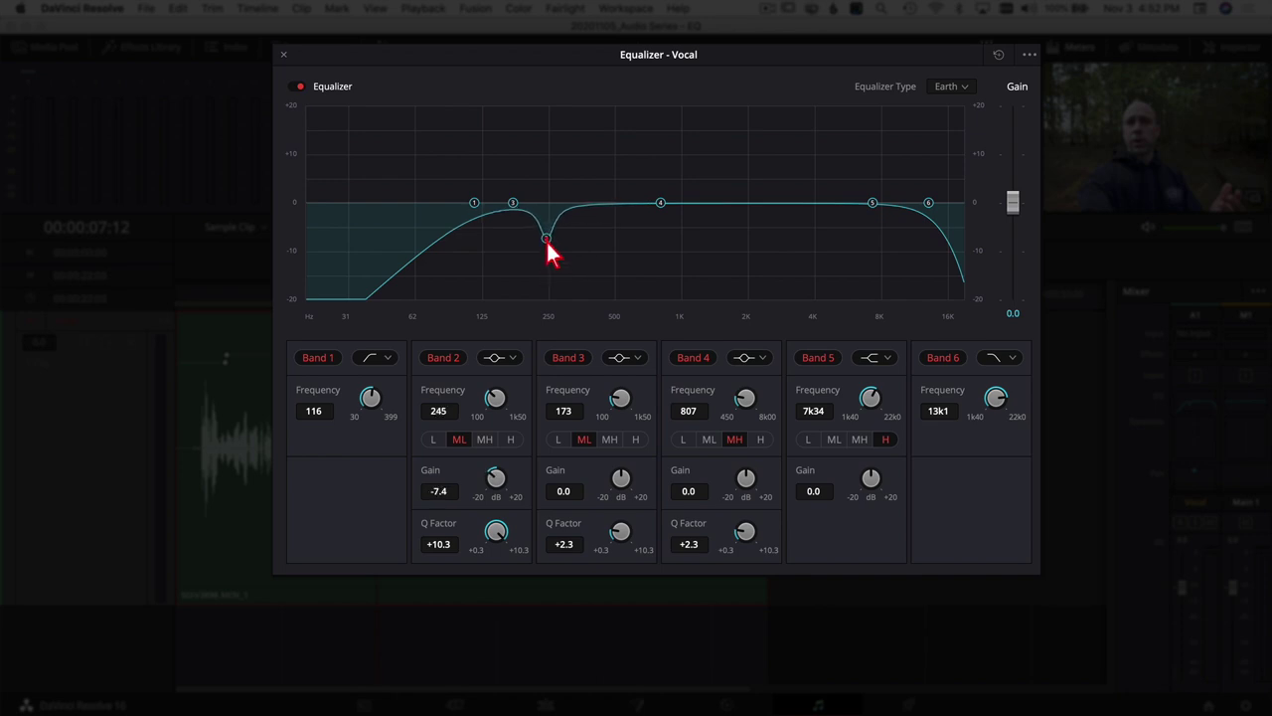
pyautogui.moveTo(548, 249); pyautogui.dragTo(542, 201)
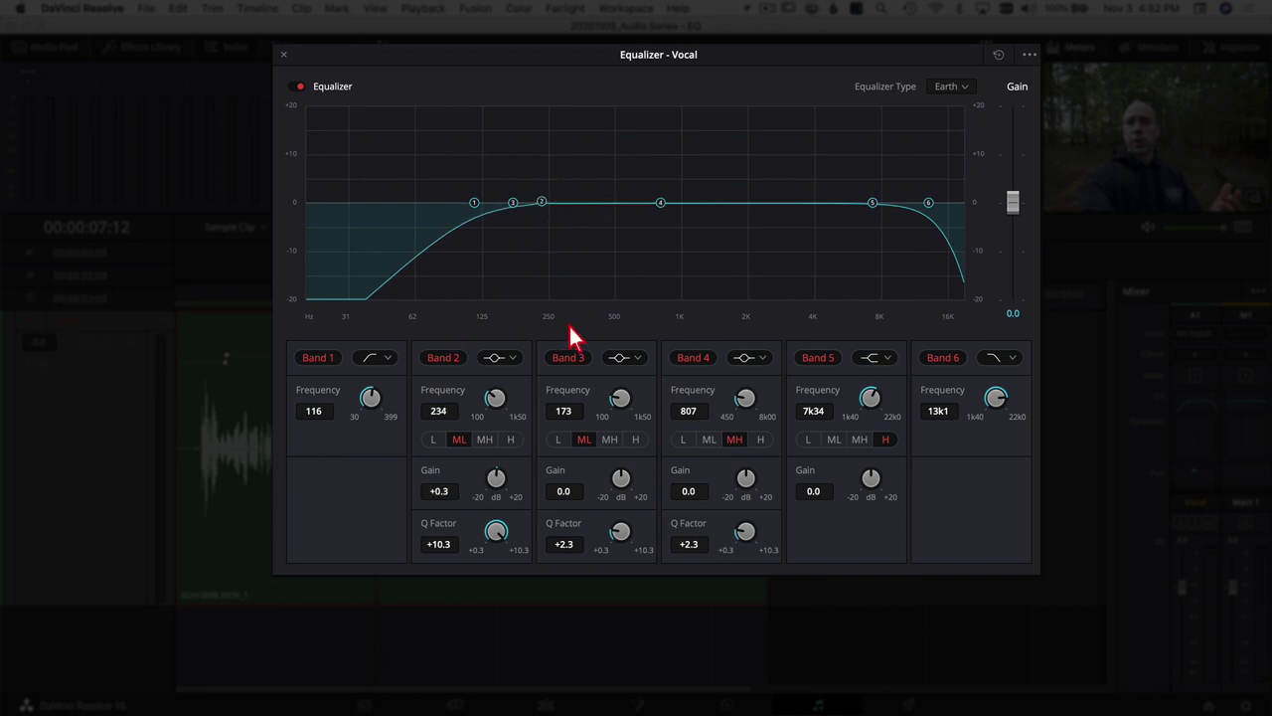
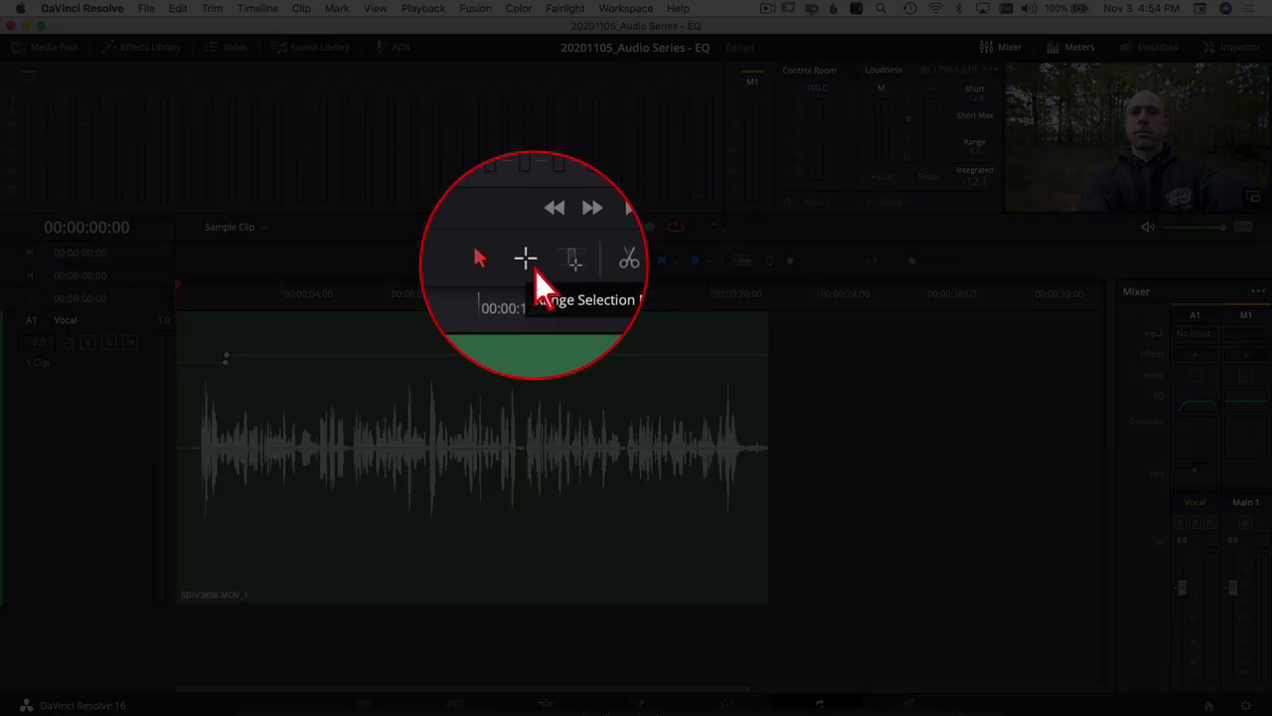
# Step: Range-select the vocal clip from 00:00:00:05 to 00:00:22:02 and move the Vocal equalizer window clear of the clip's start
pyautogui.click(528, 261)
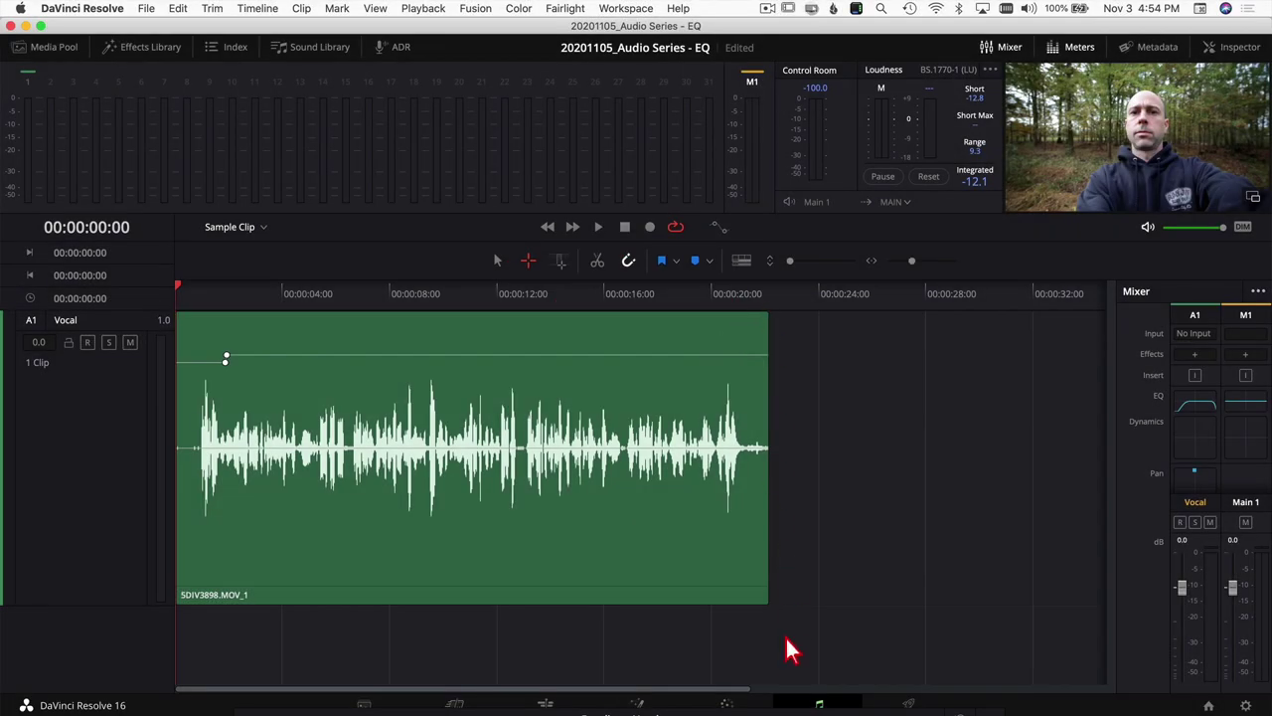
pyautogui.moveTo(770, 636); pyautogui.dragTo(192, 307)
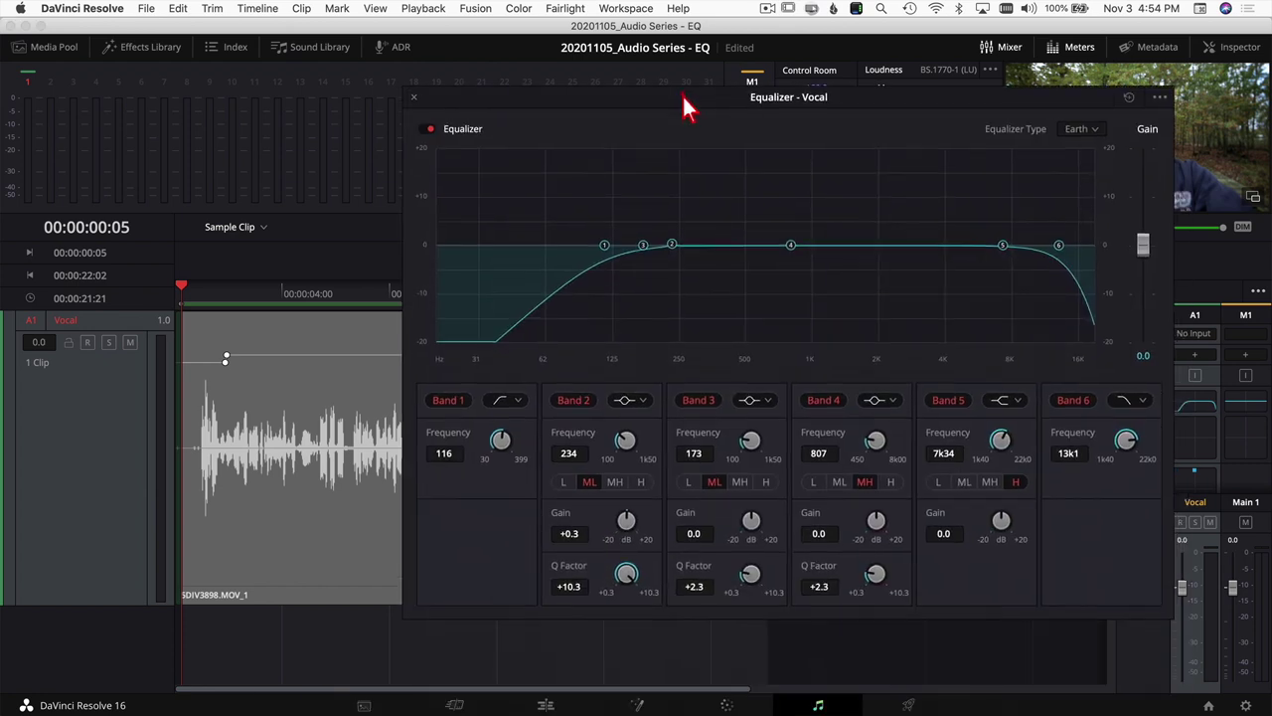
pyautogui.moveTo(590, 117); pyautogui.dragTo(587, 116)
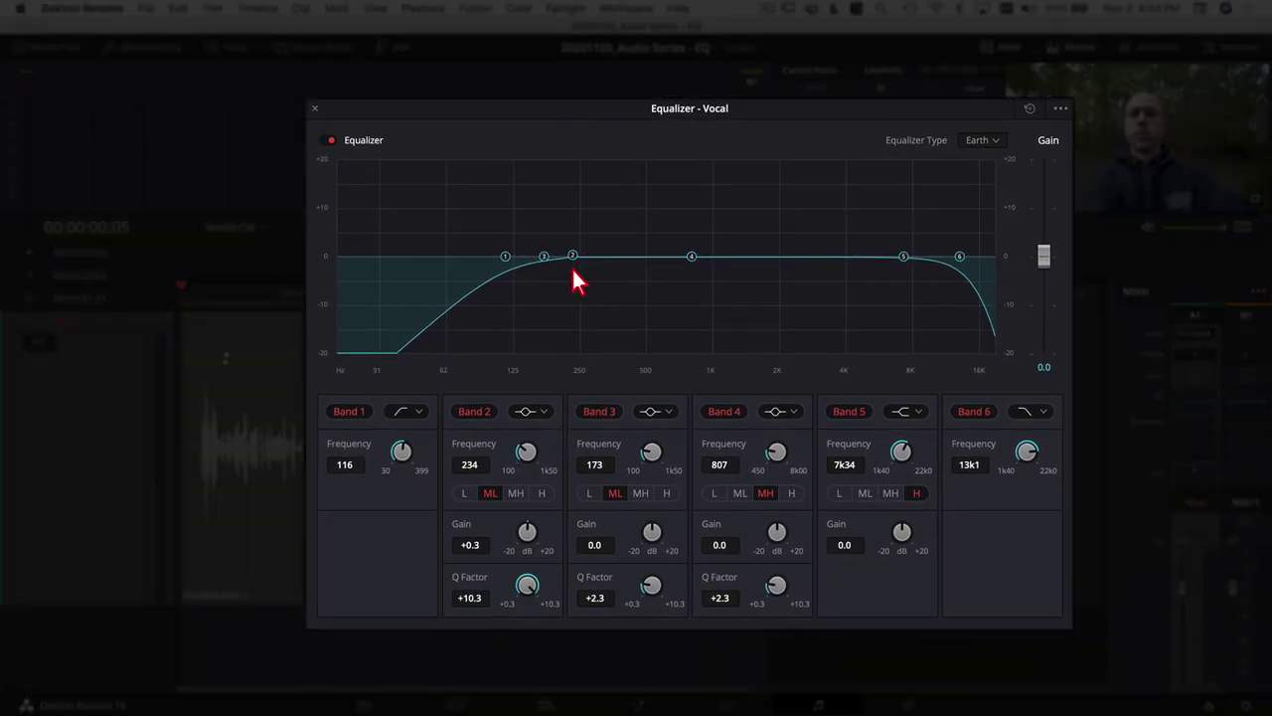
# Step: Boost band 2 into a narrow +20.0 dB peak at 281 Hz, sweeping up from about 243 Hz
pyautogui.moveTo(575, 257); pyautogui.dragTo(578, 232)
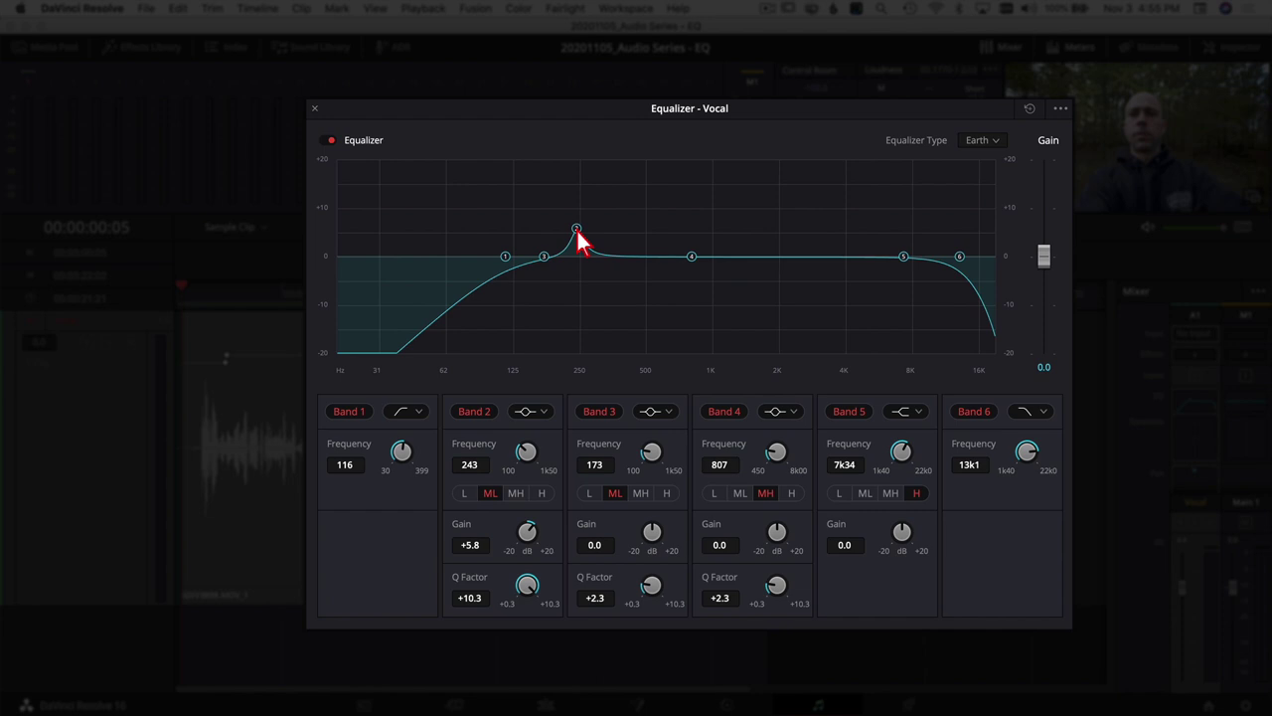
pyautogui.moveTo(578, 232); pyautogui.dragTo(582, 228)
pyautogui.moveTo(583, 230); pyautogui.dragTo(590, 159)
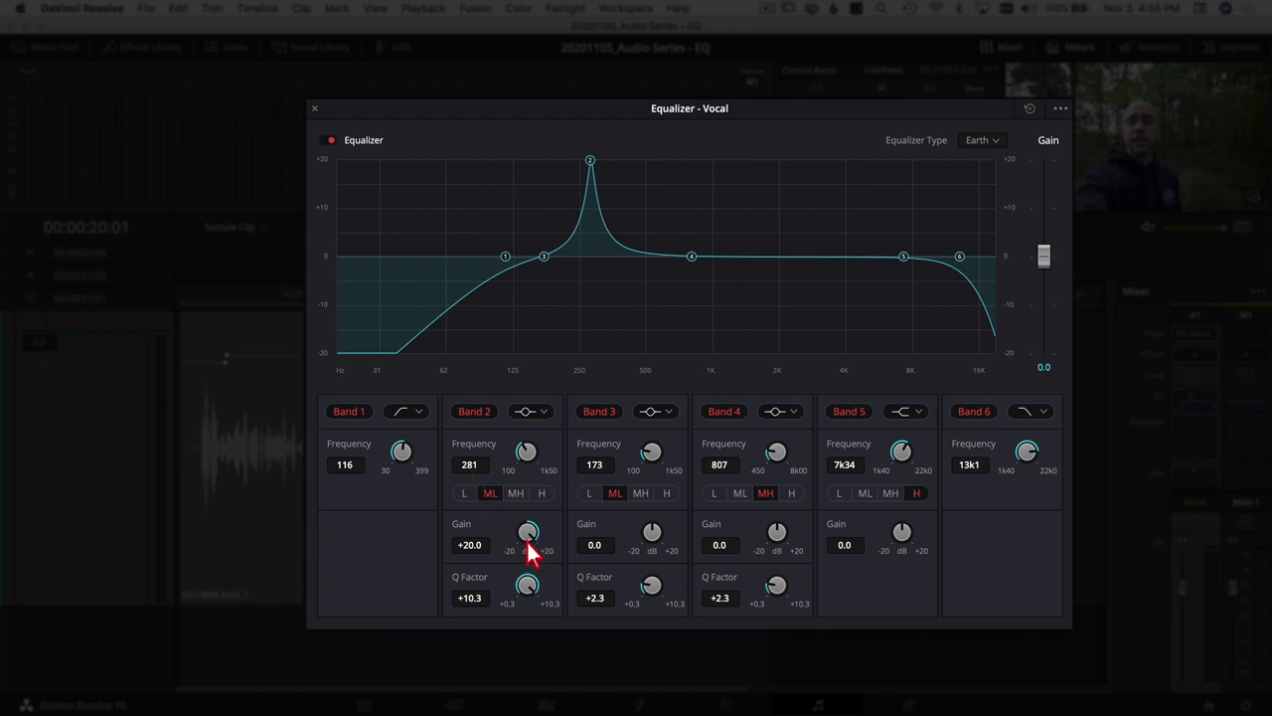
# Step: Play the selected range and turn band 2's boost at 281 Hz into a -5.6 dB cut
pyautogui.moveTo(530, 542); pyautogui.dragTo(332, 542)
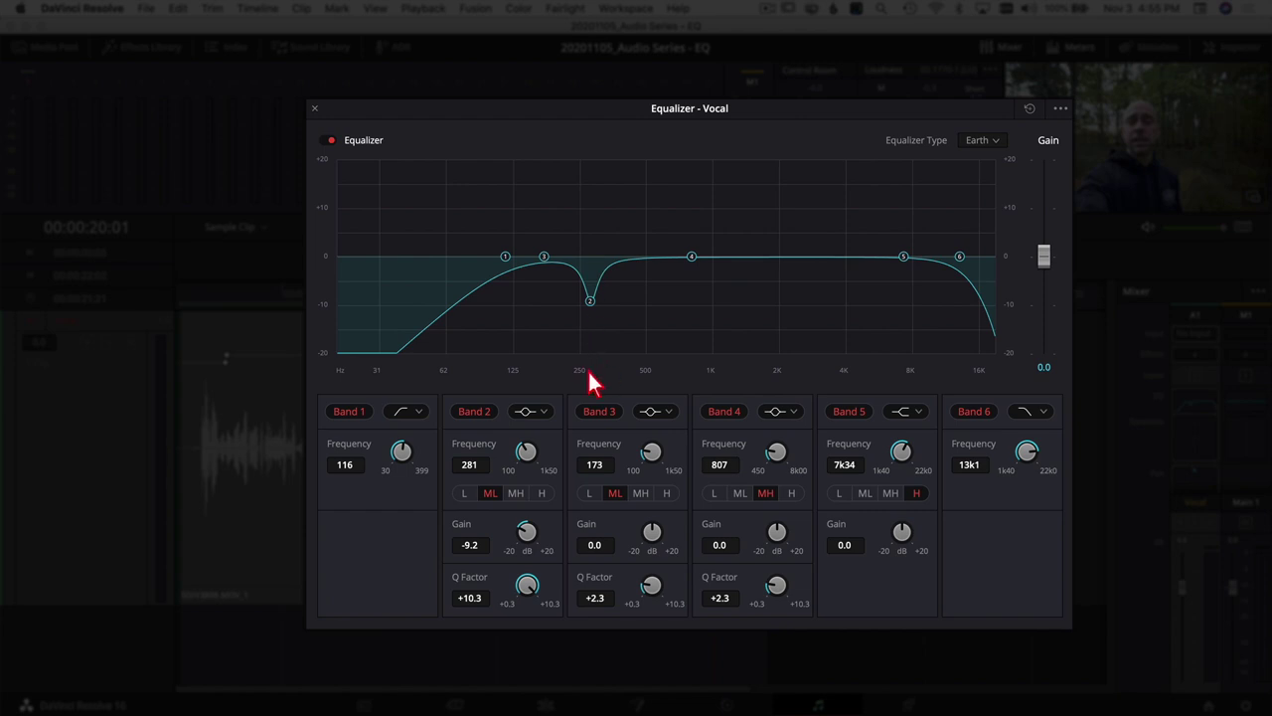
pyautogui.press('alt')
pyautogui.moveTo(527, 545); pyautogui.dragTo(650, 520)
pyautogui.moveTo(527, 542); pyautogui.dragTo(541, 535)
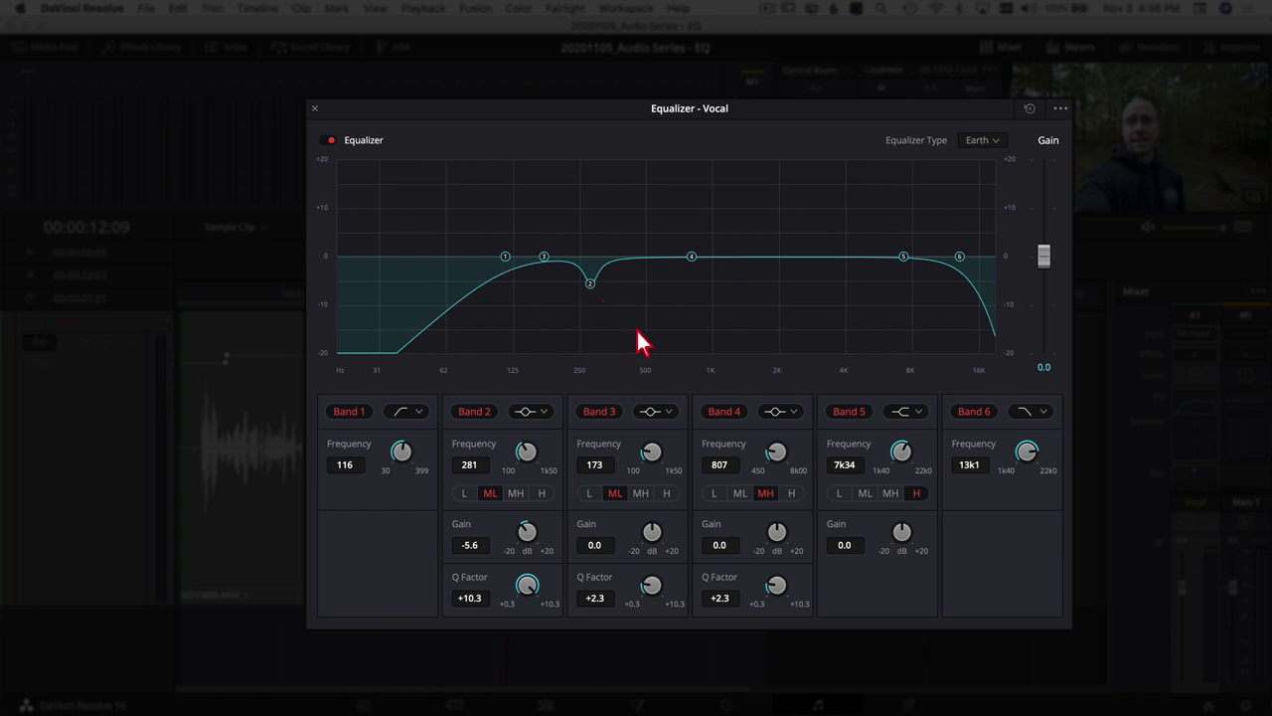
# Step: Move band 4 to about 3.42 kHz and make band 3 a narrow +20.0 dB peak at 759 Hz with a Q factor of +10.3
pyautogui.moveTo(546, 258); pyautogui.dragTo(658, 255)
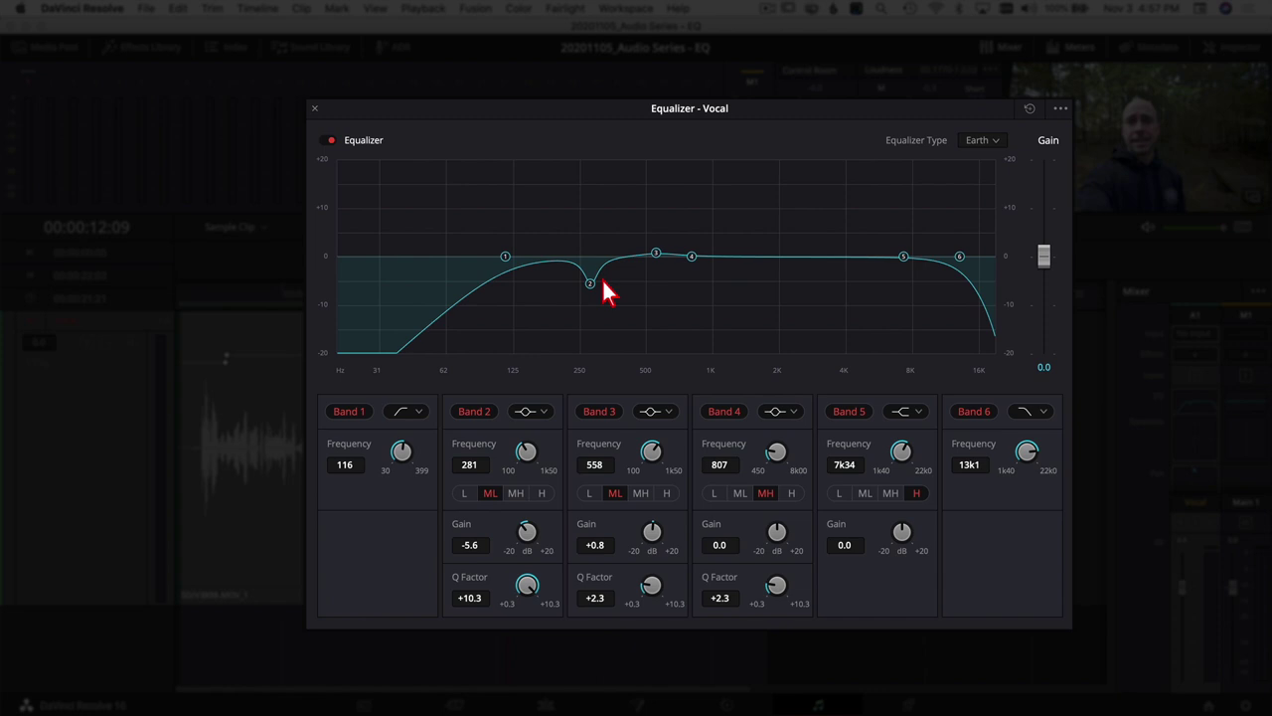
pyautogui.moveTo(692, 256); pyautogui.dragTo(830, 258)
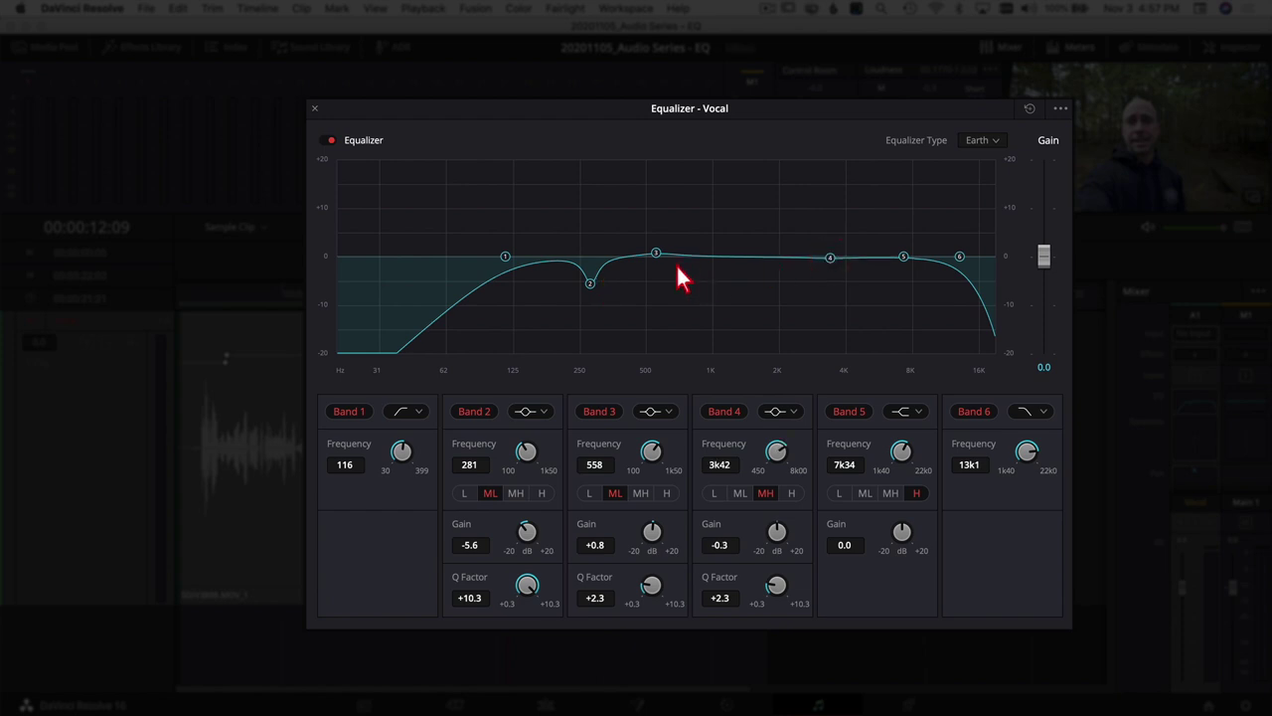
pyautogui.moveTo(656, 254); pyautogui.dragTo(681, 236)
pyautogui.moveTo(654, 596); pyautogui.dragTo(865, 596)
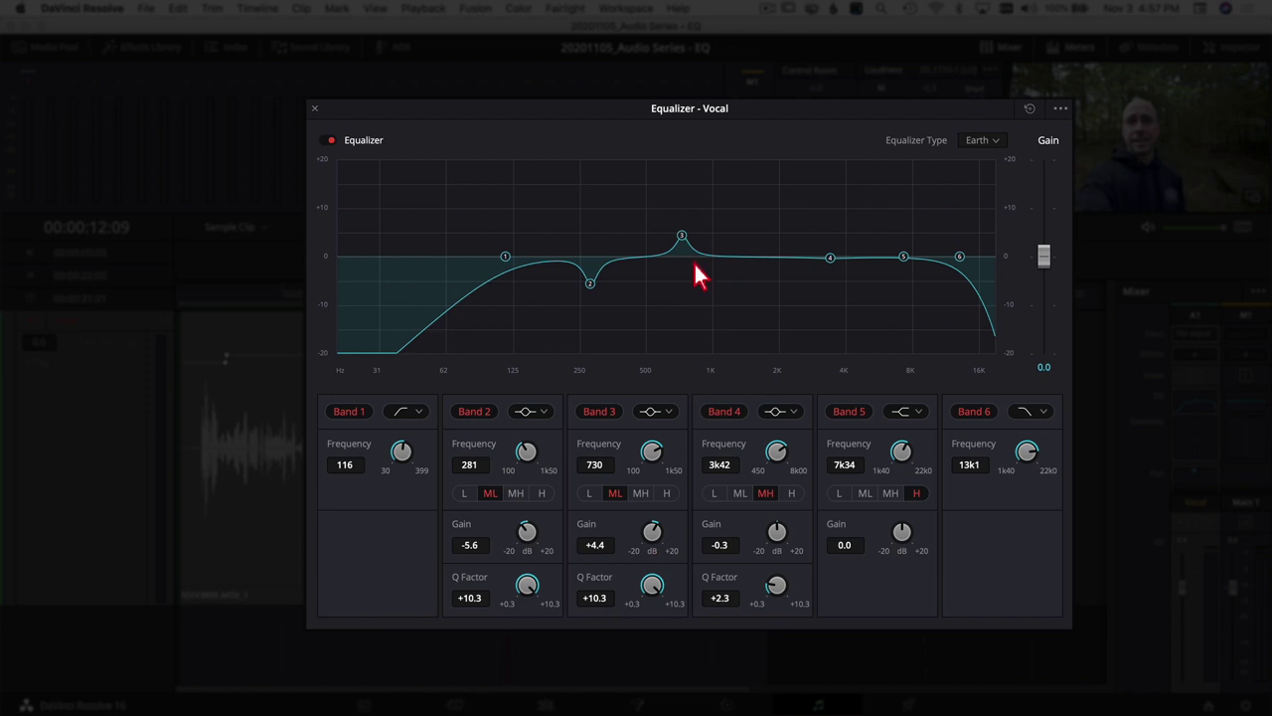
pyautogui.moveTo(682, 238); pyautogui.dragTo(685, 148)
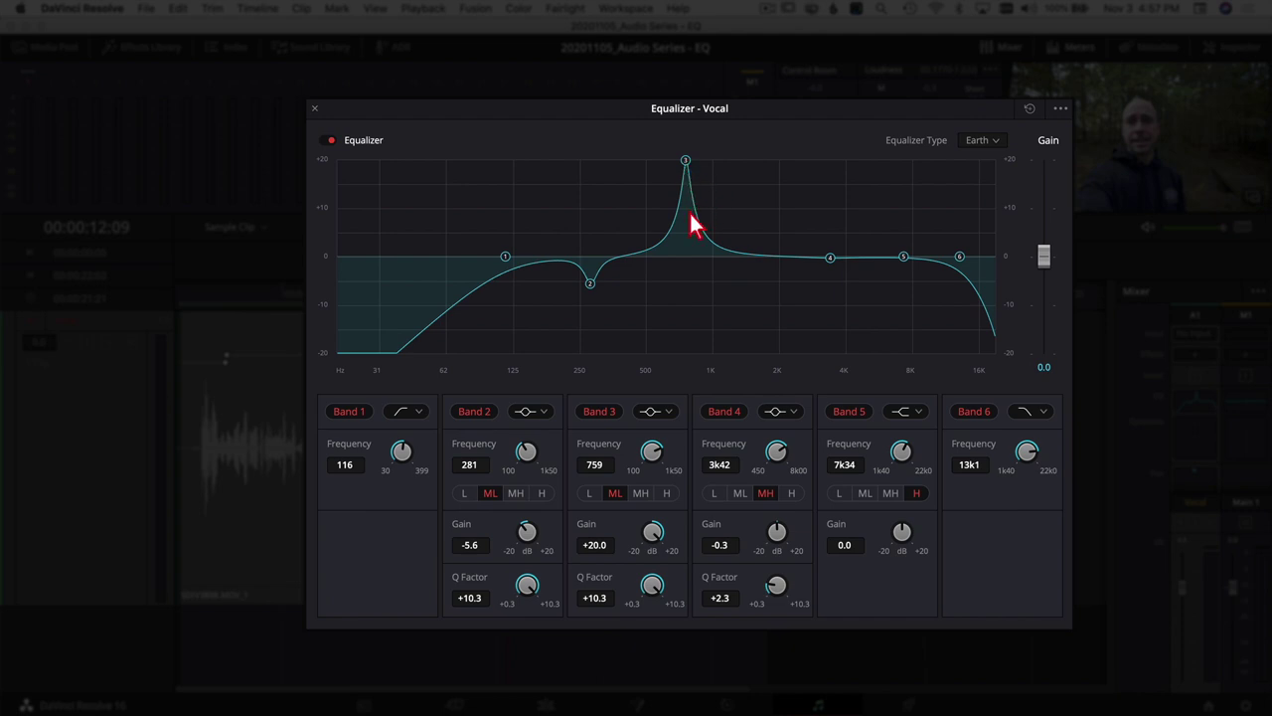
# Step: Play the selected range, sweep band 3 to 524 Hz in the MH range, and cut it to -6.8 dB
pyautogui.hotkey('alt', '/')
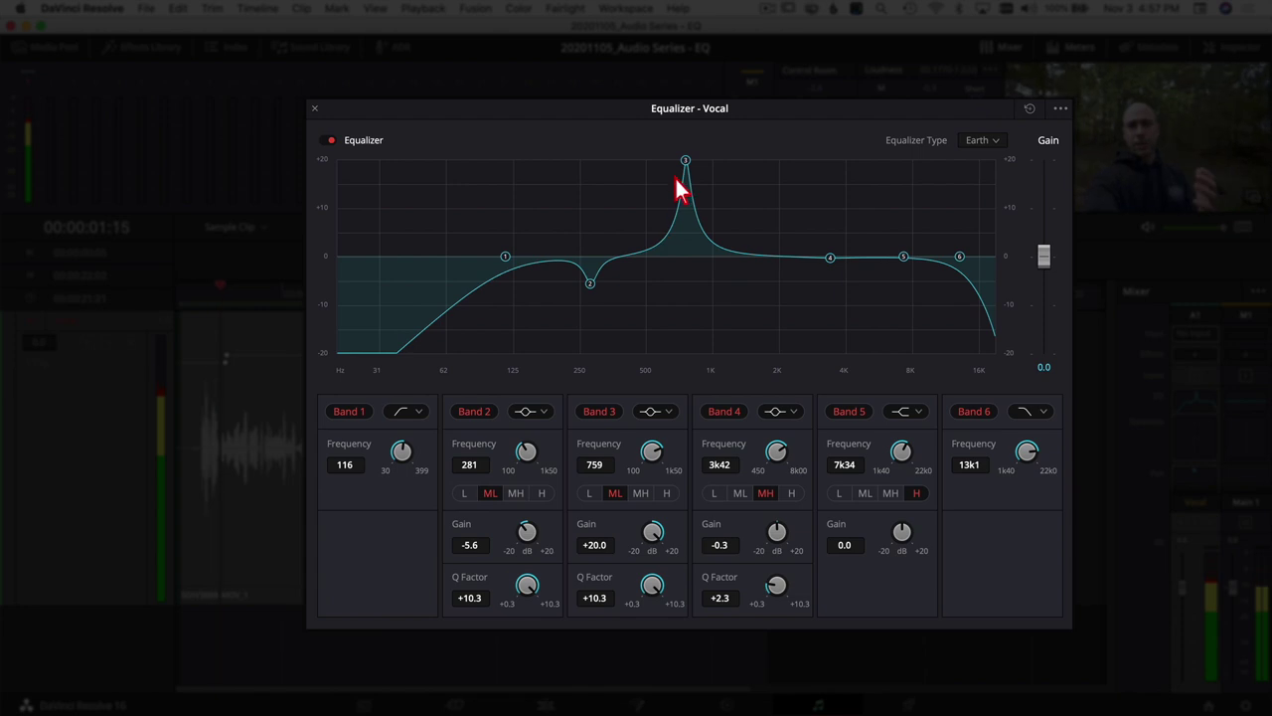
pyautogui.moveTo(685, 161); pyautogui.dragTo(649, 161)
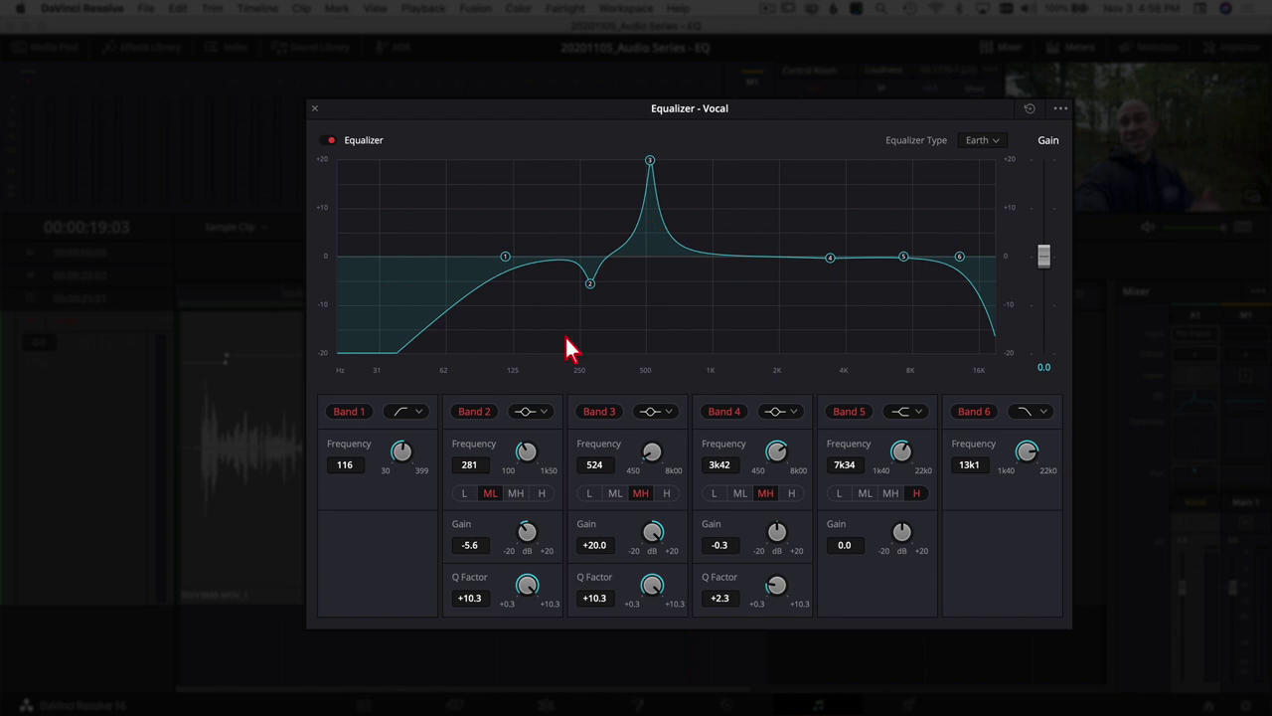
pyautogui.click(651, 163)
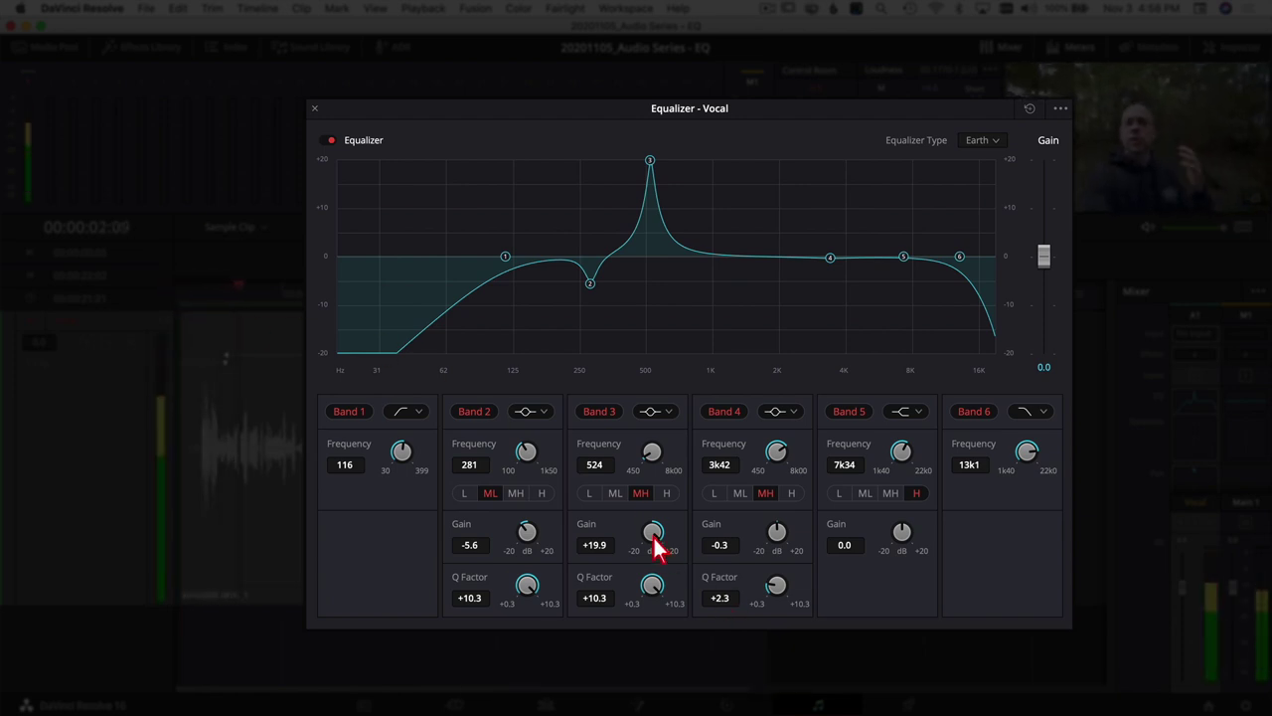
pyautogui.moveTo(653, 537); pyautogui.dragTo(487, 539)
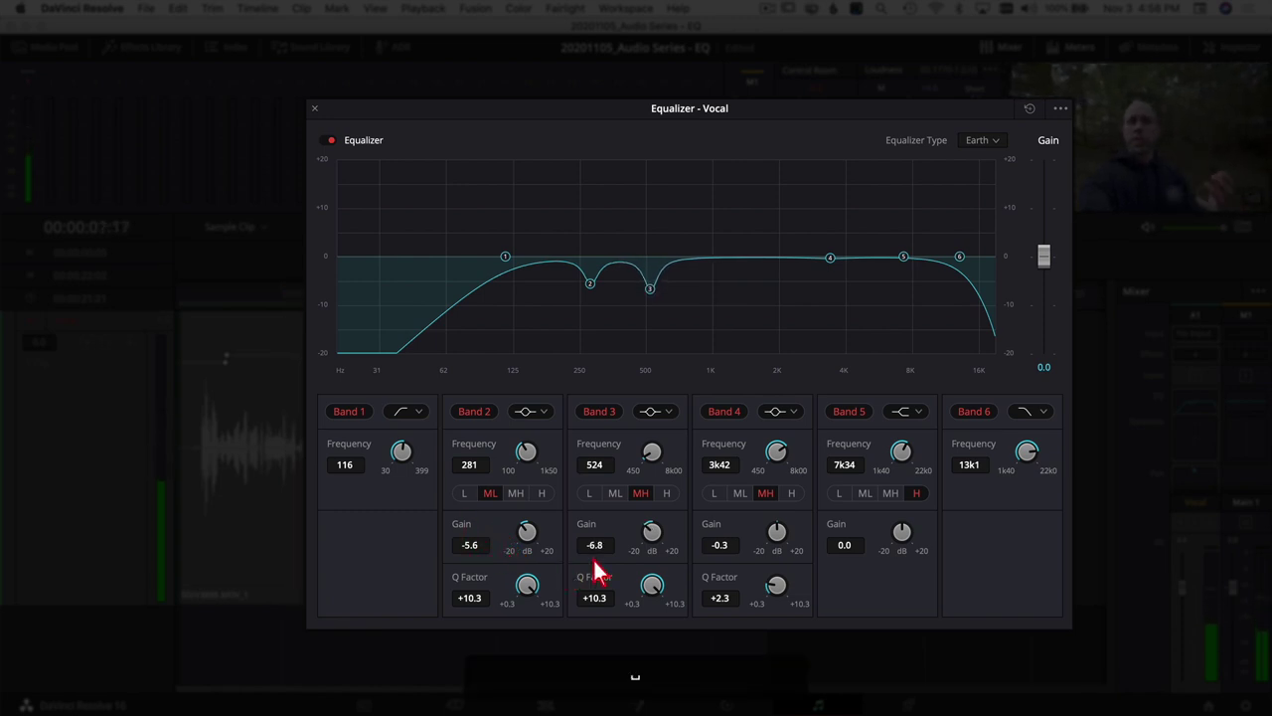
# Step: Compare the vocal from 00:00:00:05 with the equalizer bypassed and switched back on
pyautogui.click(183, 288)
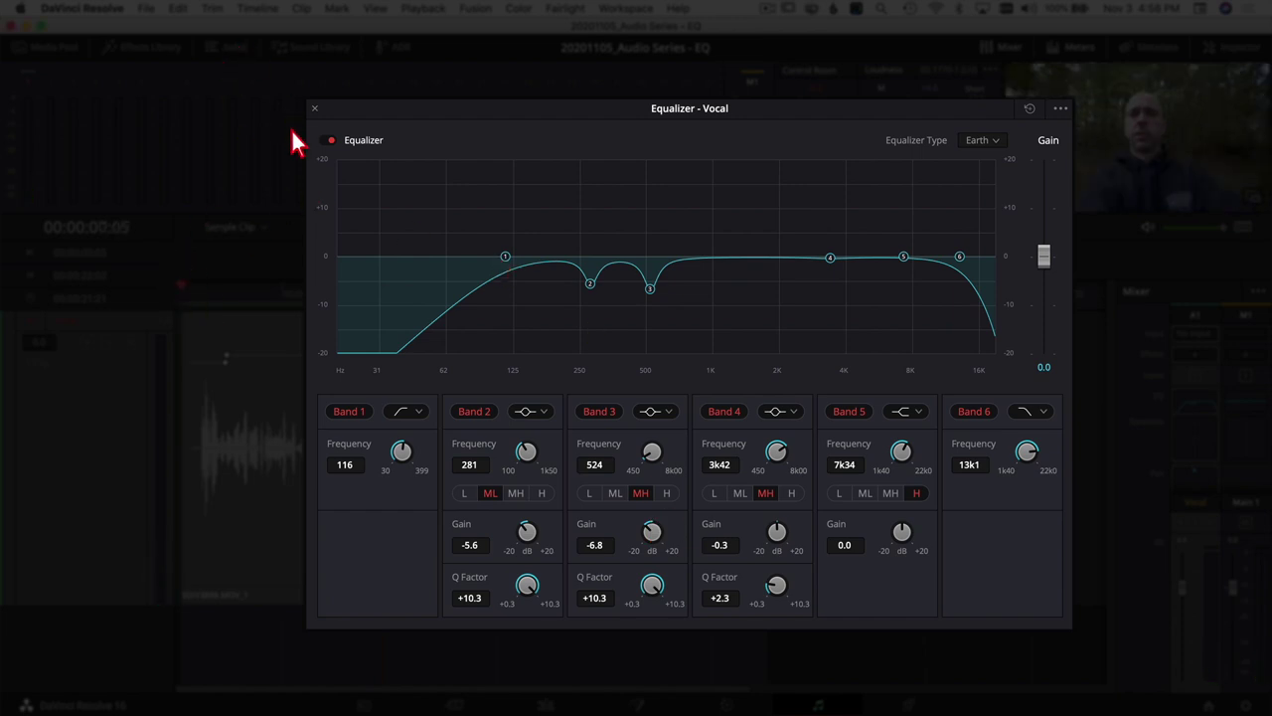
pyautogui.click(328, 140)
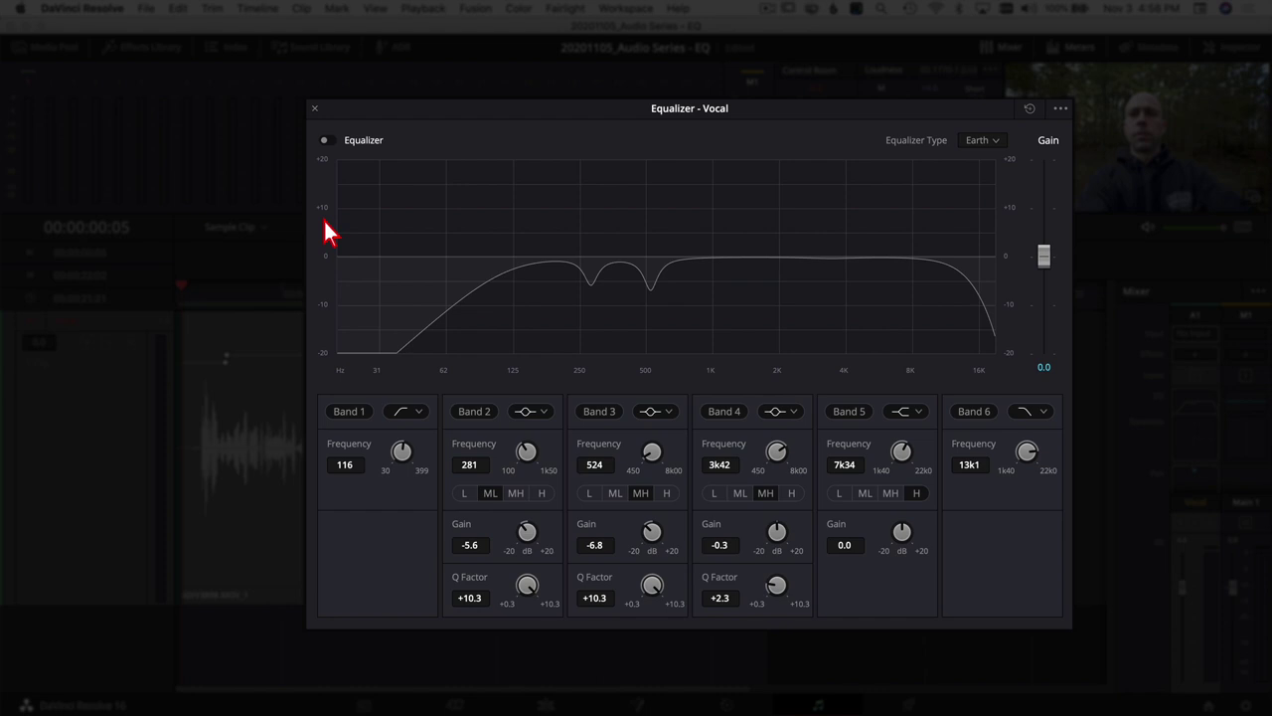
pyautogui.press('space')
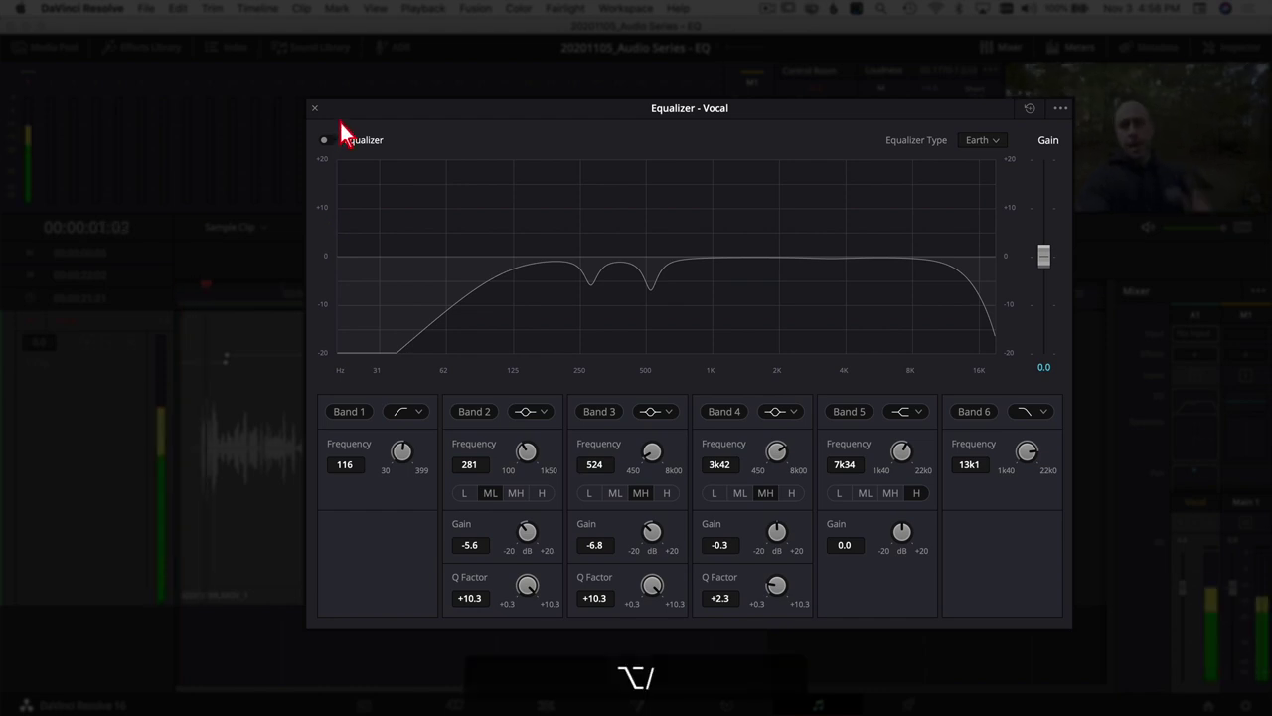
pyautogui.click(325, 141)
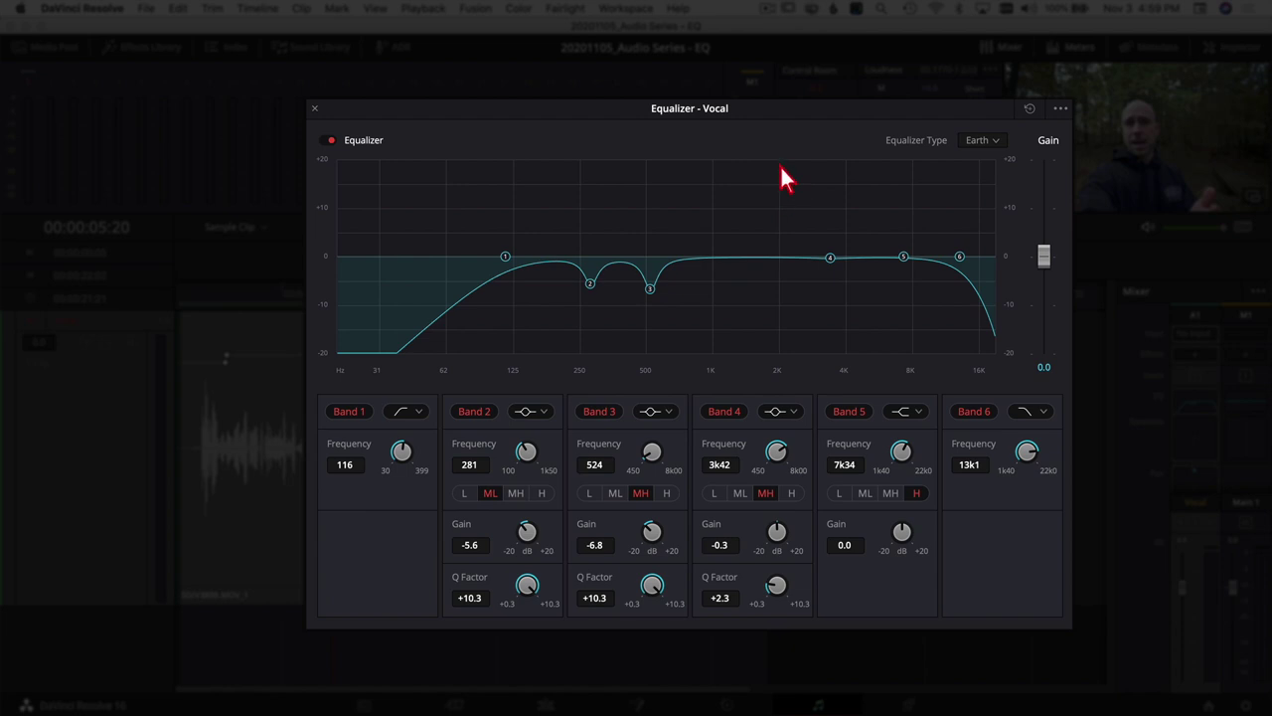
# Step: Boost band 4 to +7.7 dB at about 2.31 kHz with a Q factor of +10.3 and play the selected range
pyautogui.moveTo(831, 259); pyautogui.dragTo(808, 366)
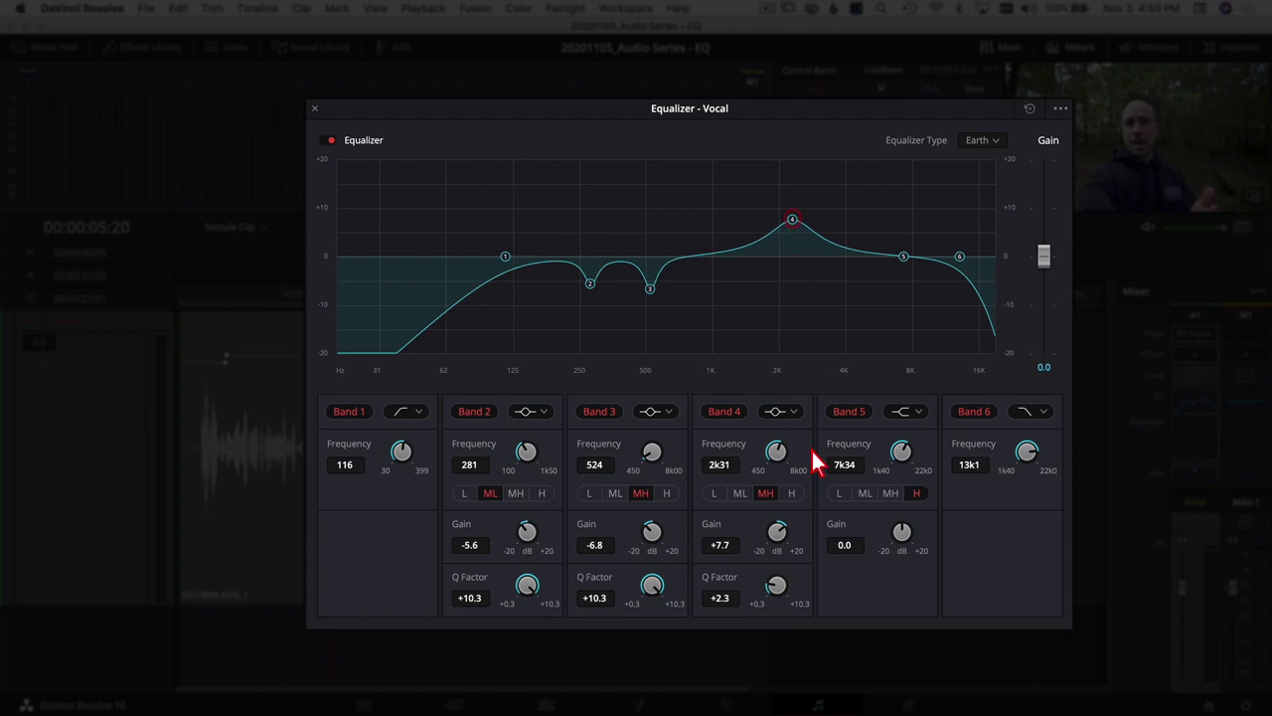
pyautogui.moveTo(775, 607); pyautogui.dragTo(972, 593)
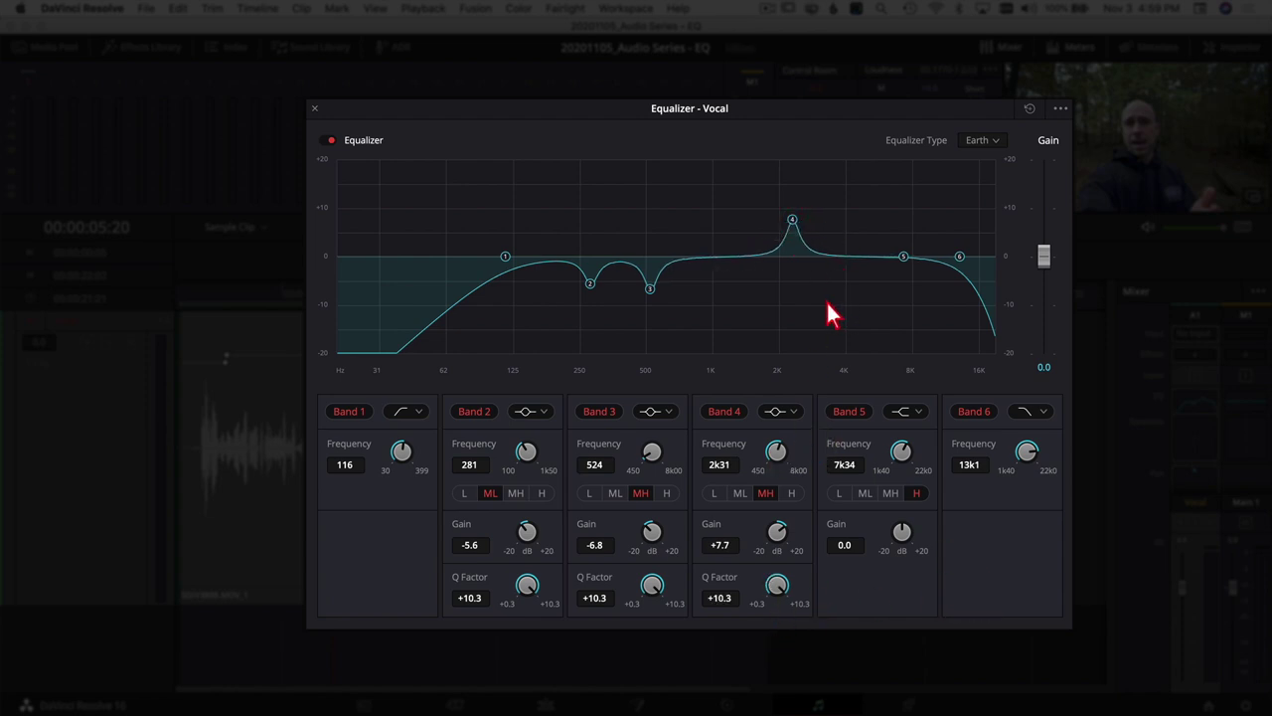
pyautogui.hotkey('alt', '/')
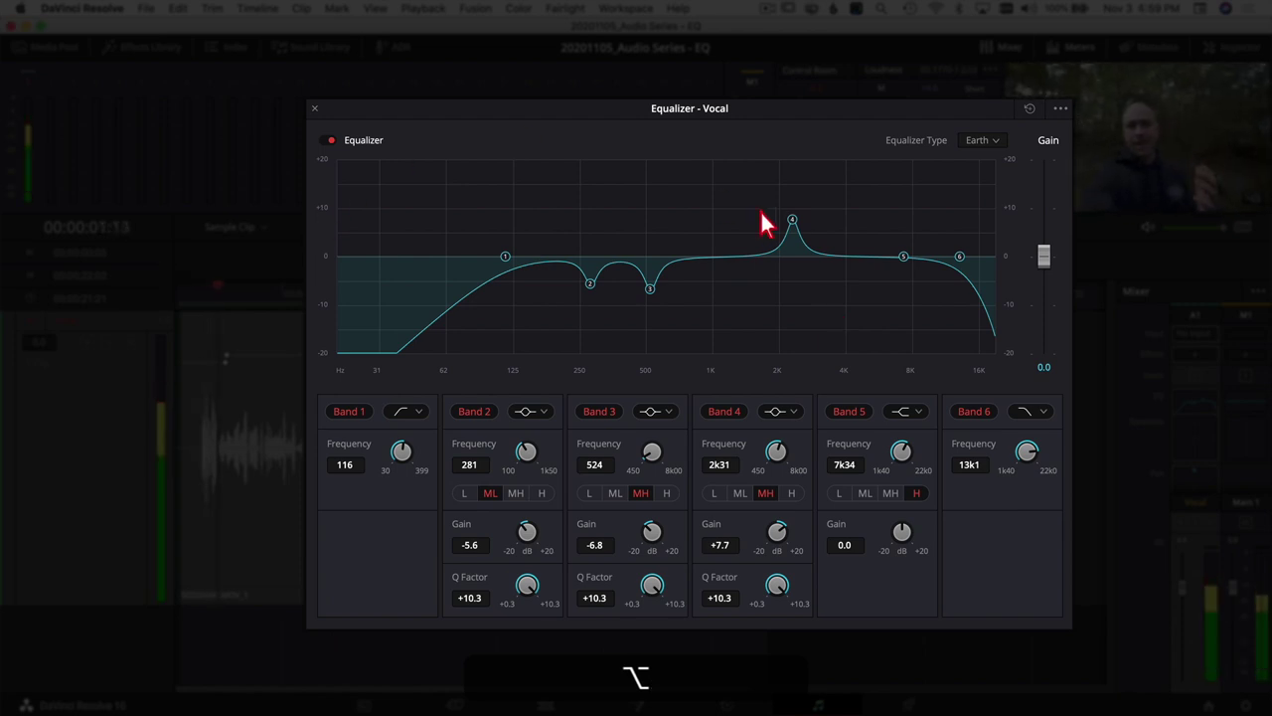
# Step: Sweep band 4 as a +20.0 dB peak to 2.08 kHz and cut it to -6.2 dB with a Q factor of +9.6
pyautogui.moveTo(793, 225); pyautogui.dragTo(783, 159)
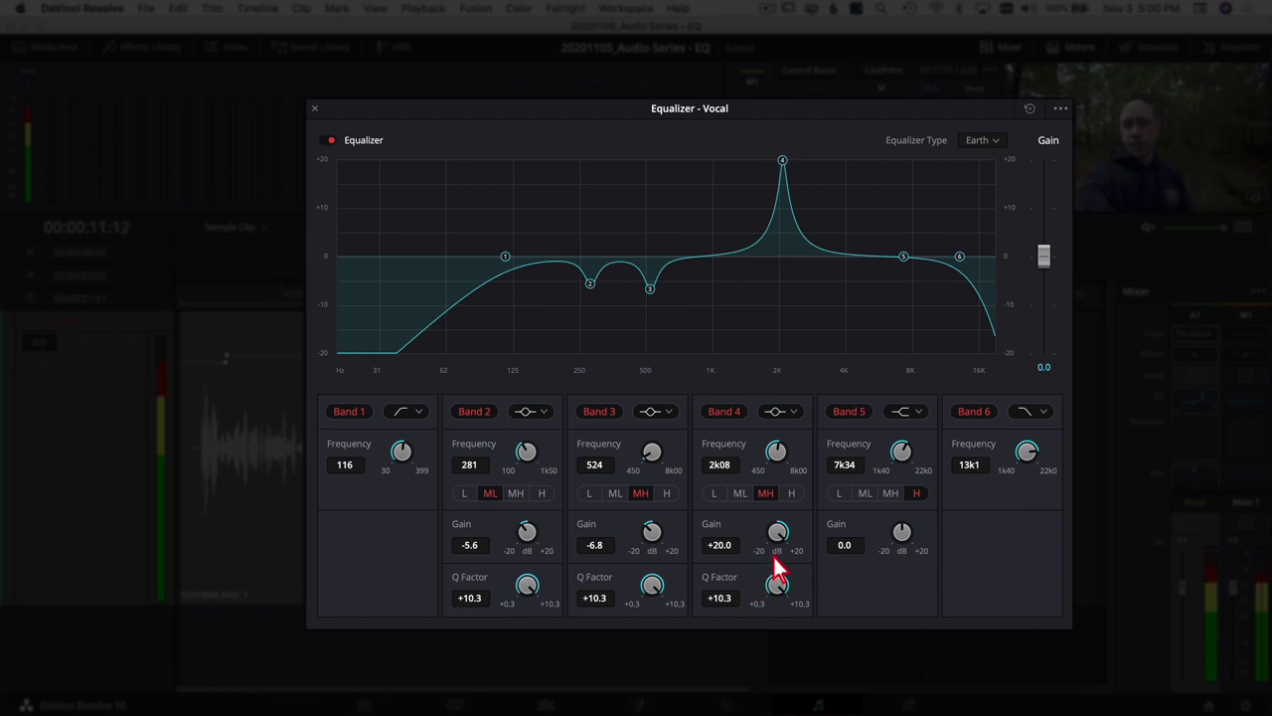
pyautogui.moveTo(780, 534); pyautogui.dragTo(631, 534)
pyautogui.moveTo(763, 582); pyautogui.dragTo(771, 532)
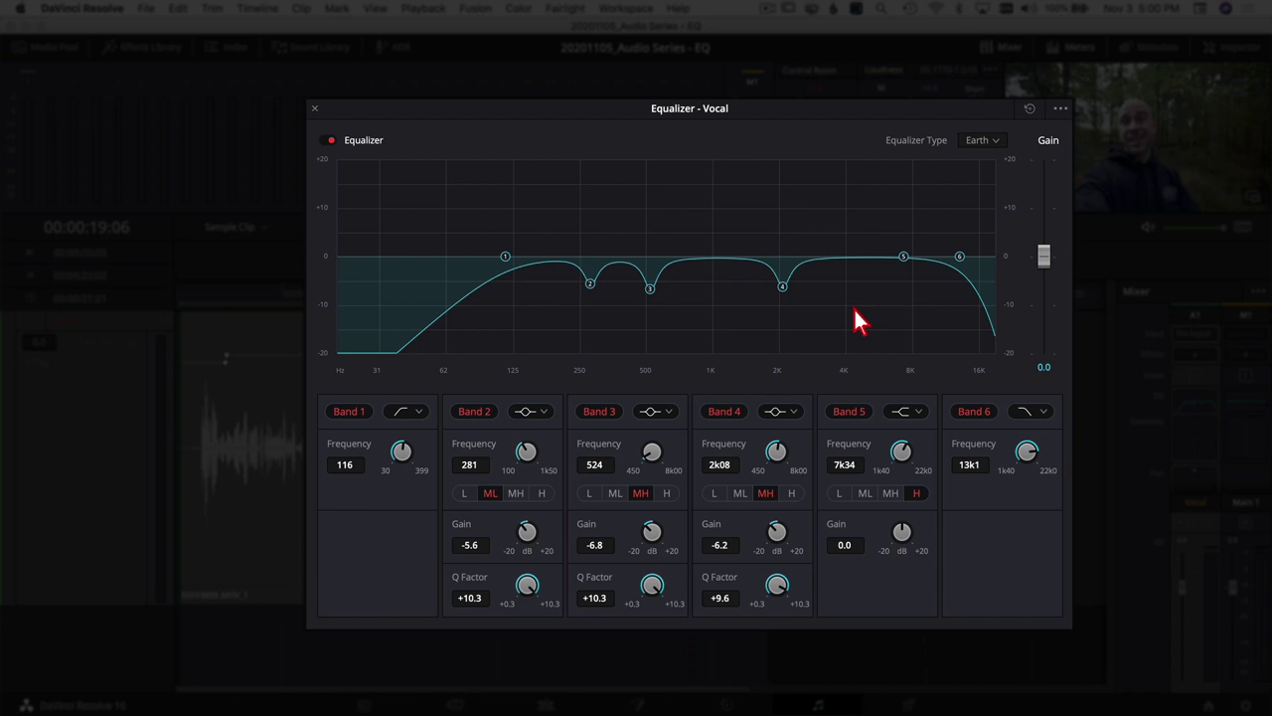
# Step: Change band 5 to a bell filter with a Q factor of +1.6 and a +1.3 dB boost at 4.24 kHz
pyautogui.moveTo(903, 257); pyautogui.dragTo(833, 257)
pyautogui.click(917, 415)
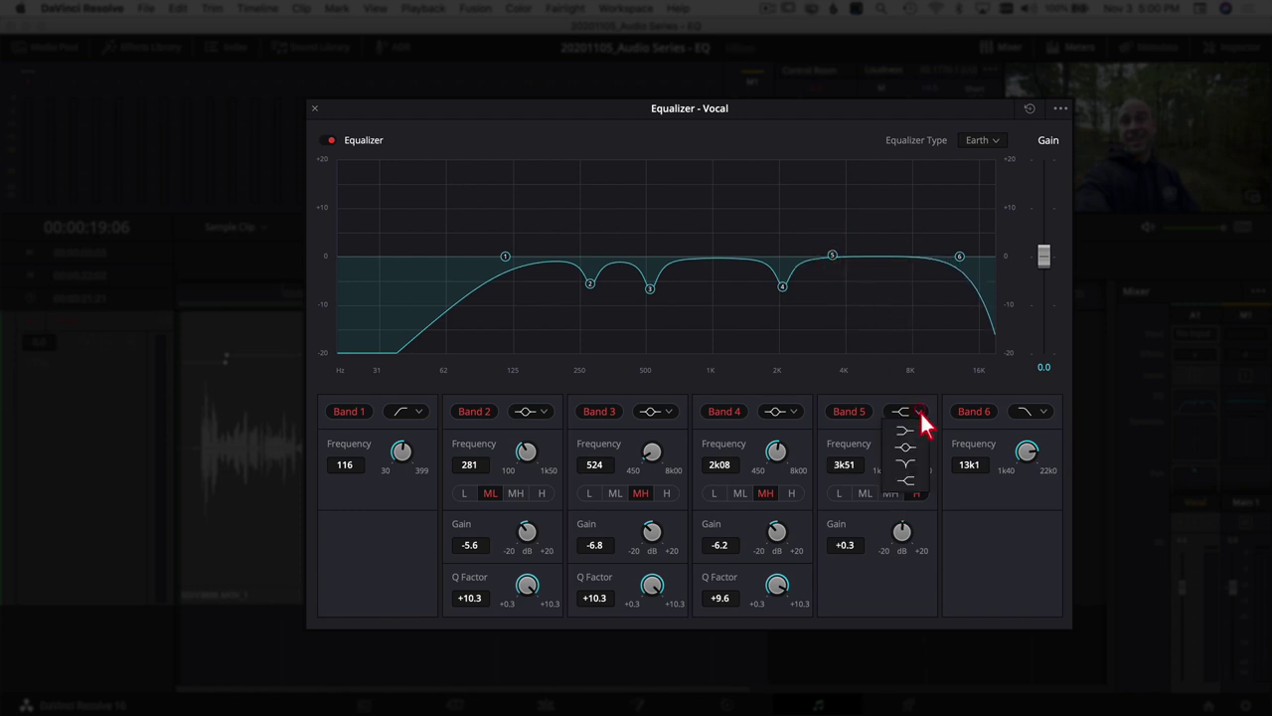
pyautogui.click(913, 447)
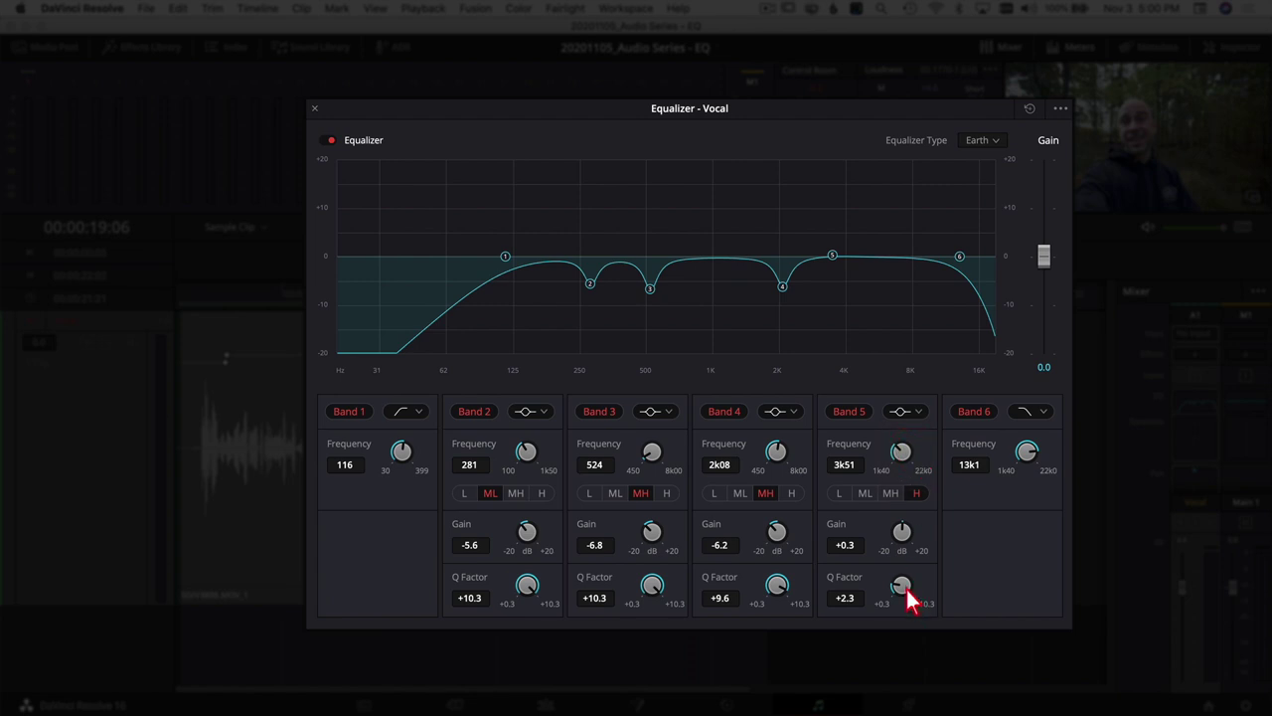
pyautogui.moveTo(905, 594); pyautogui.dragTo(898, 594)
pyautogui.moveTo(833, 259)
pyautogui.mouseDown()
pyautogui.moveTo(867, 247)
pyautogui.moveTo(821, 247)
pyautogui.moveTo(853, 251)
pyautogui.mouseUp()
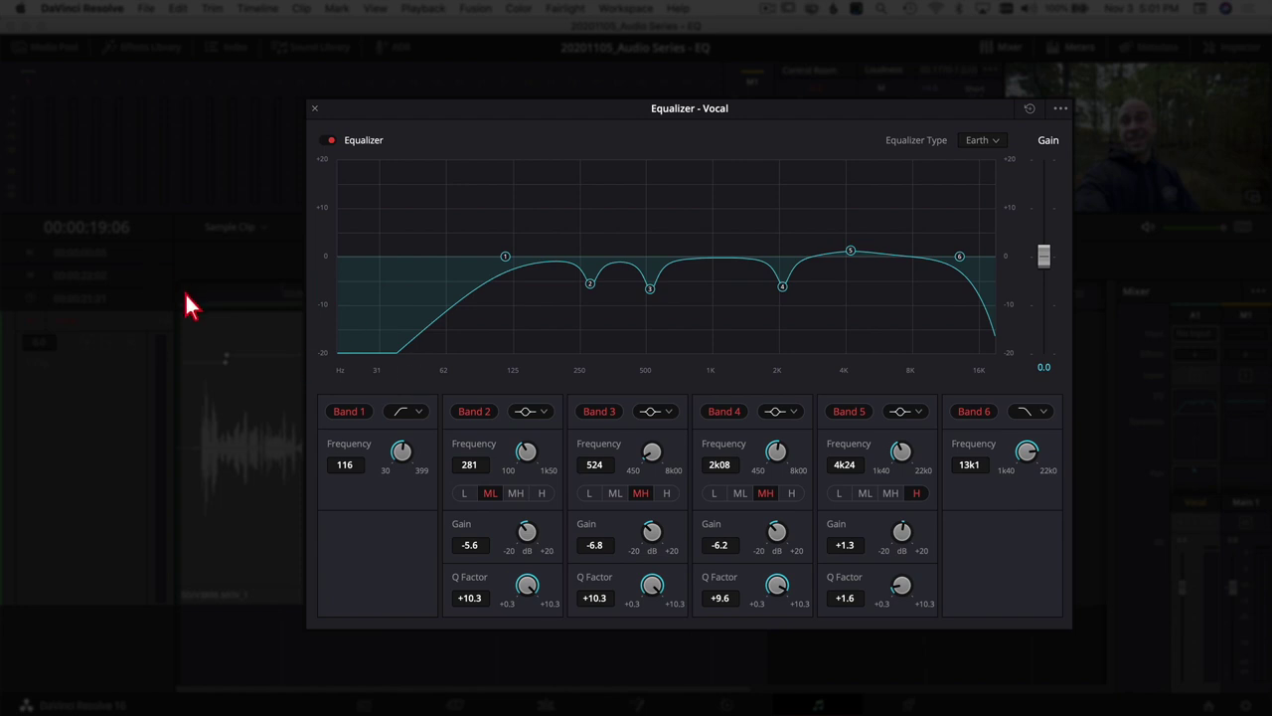
# Step: Play the vocal from its start, widen band 5 to a Q factor of +0.3, and boost it to +2.1 dB at 4.04 kHz
pyautogui.press('Home')
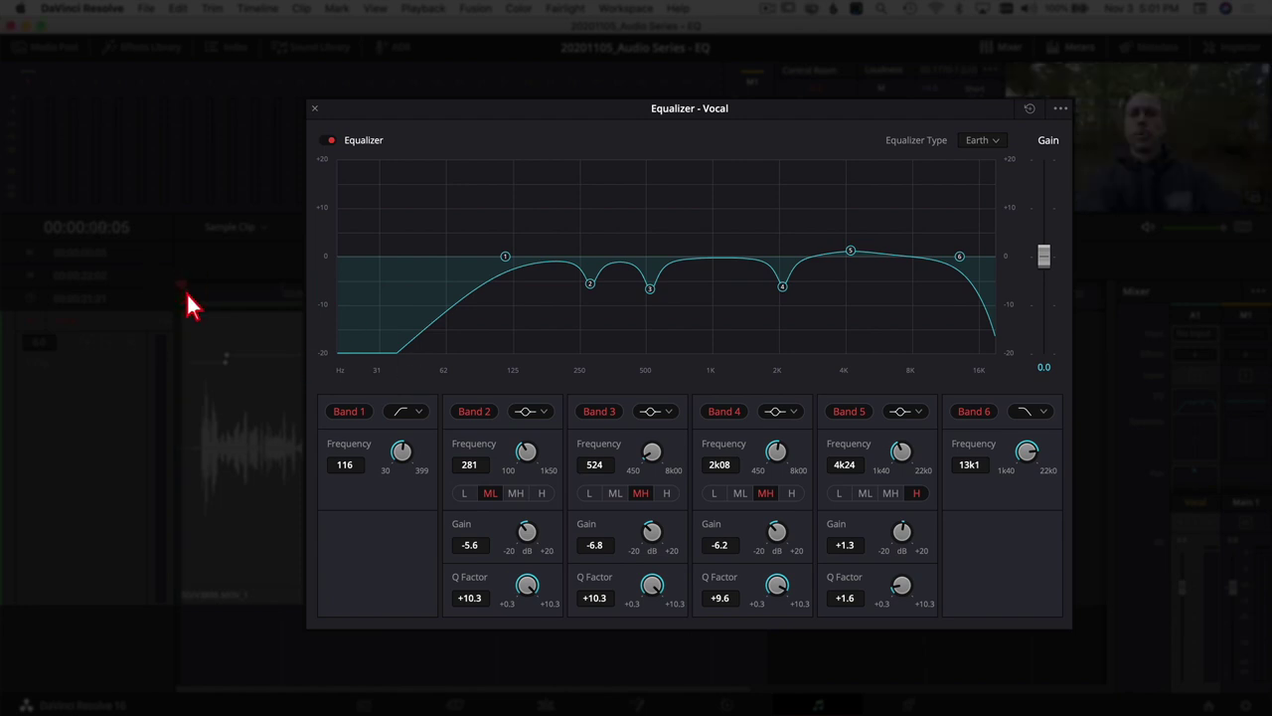
pyautogui.hotkey('alt', '/')
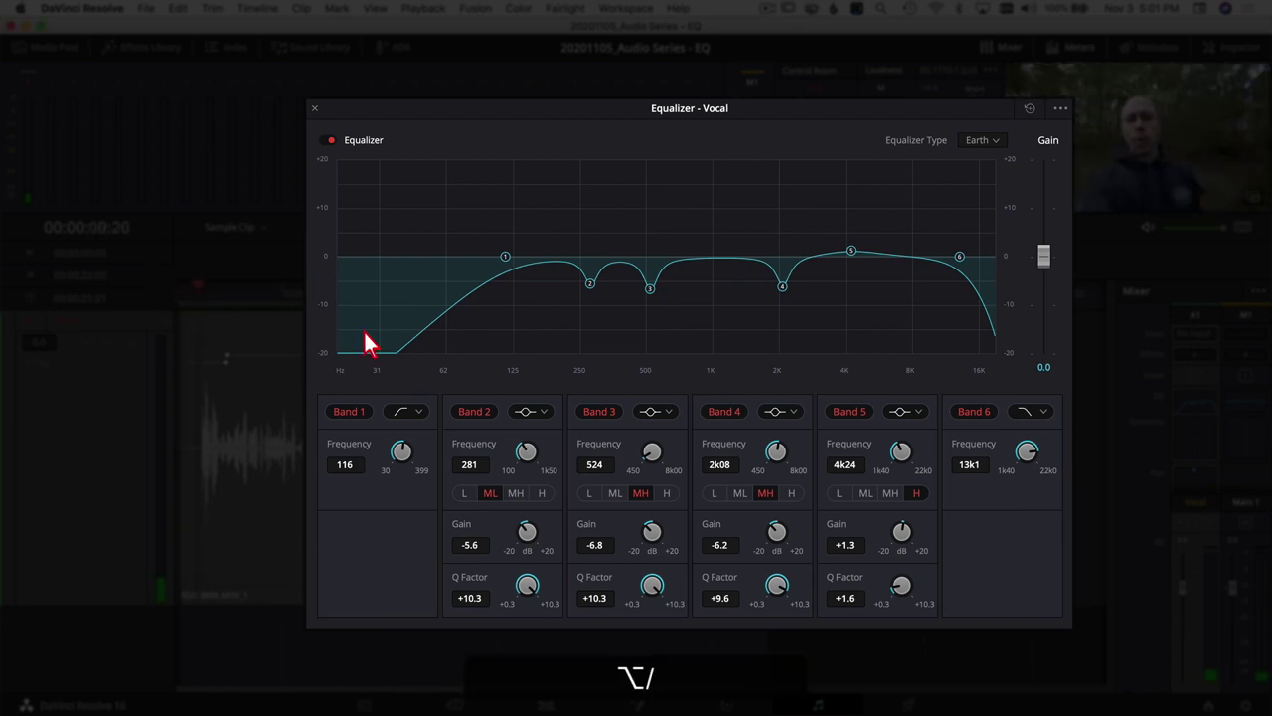
pyautogui.moveTo(904, 589); pyautogui.dragTo(871, 597)
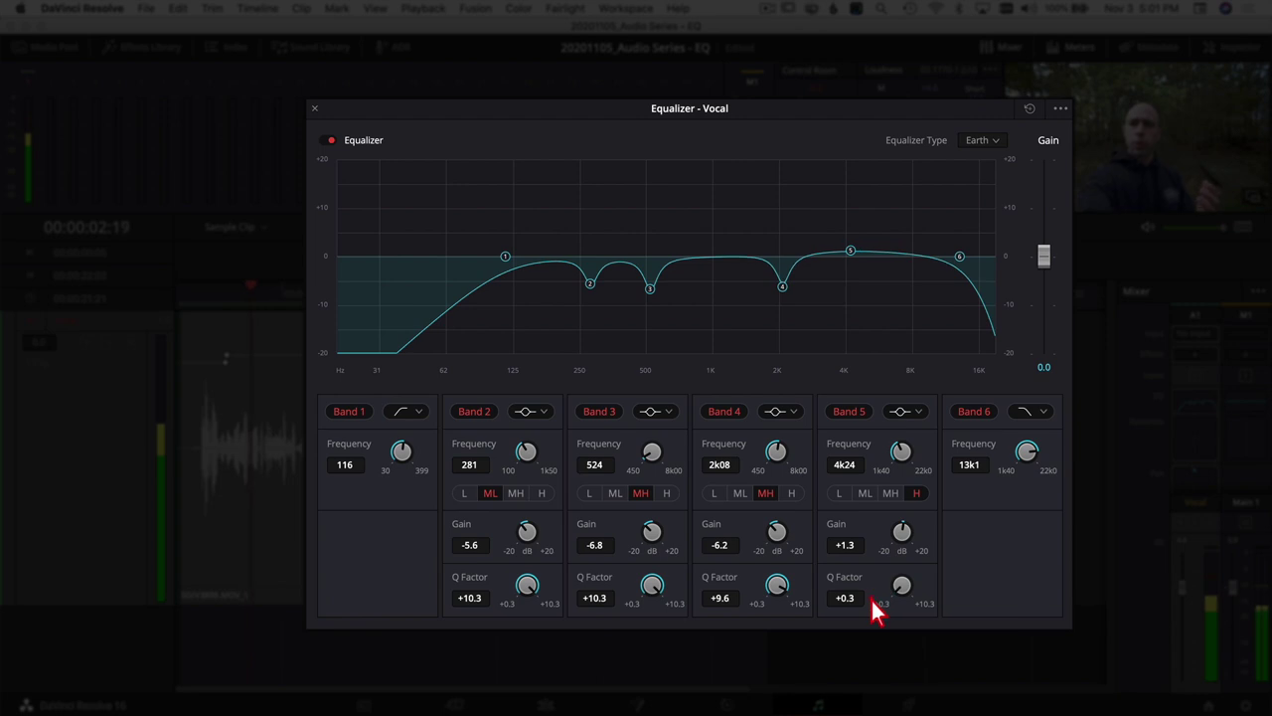
pyautogui.moveTo(851, 251)
pyautogui.mouseDown()
pyautogui.moveTo(849, 267)
pyautogui.moveTo(847, 248)
pyautogui.mouseUp()
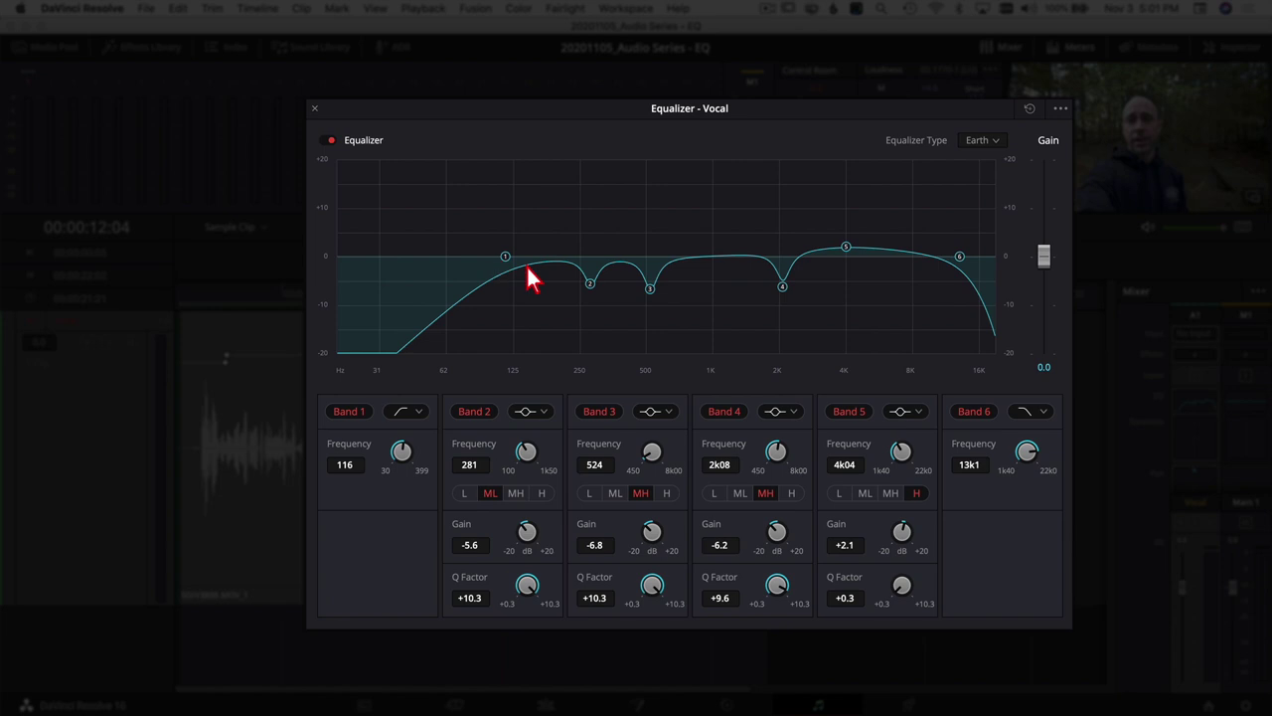
# Step: Play the vocal from 00:00:00:05 and toggle the equalizer off and on repeatedly to compare the sound, leaving it enabled
pyautogui.click(327, 141)
pyautogui.click(186, 296)
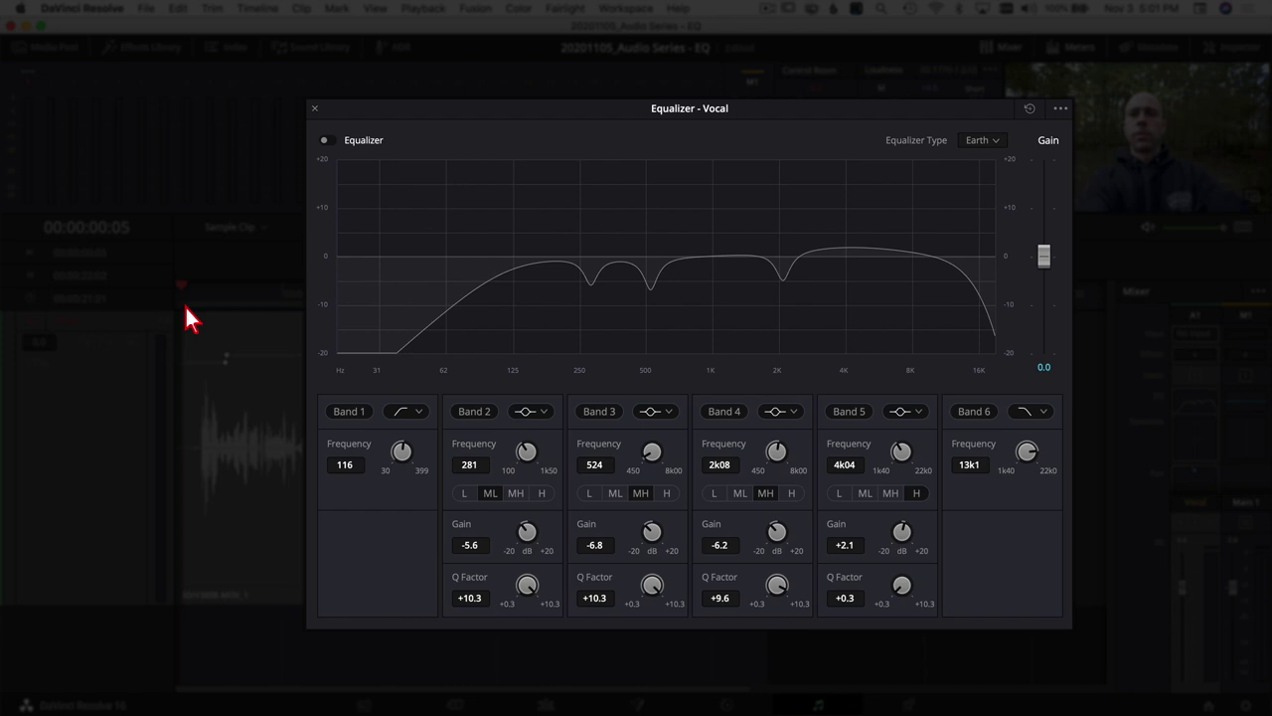
pyautogui.press('space')
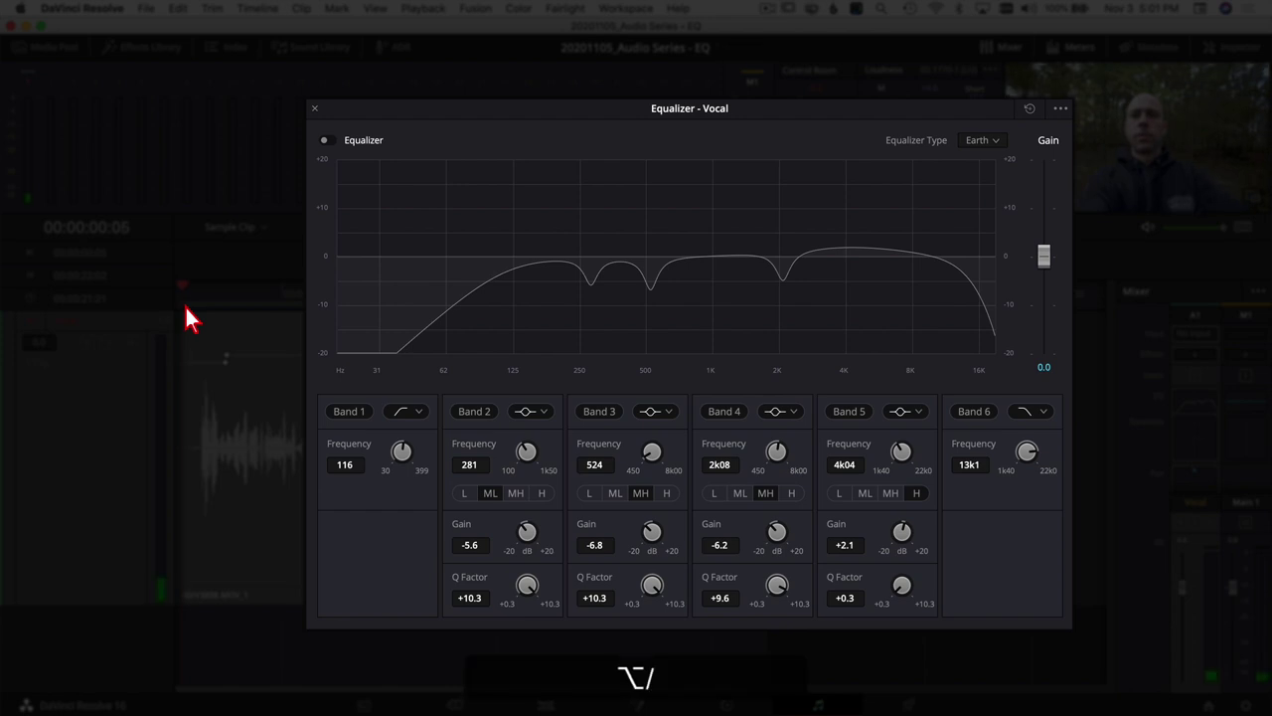
pyautogui.click(325, 141)
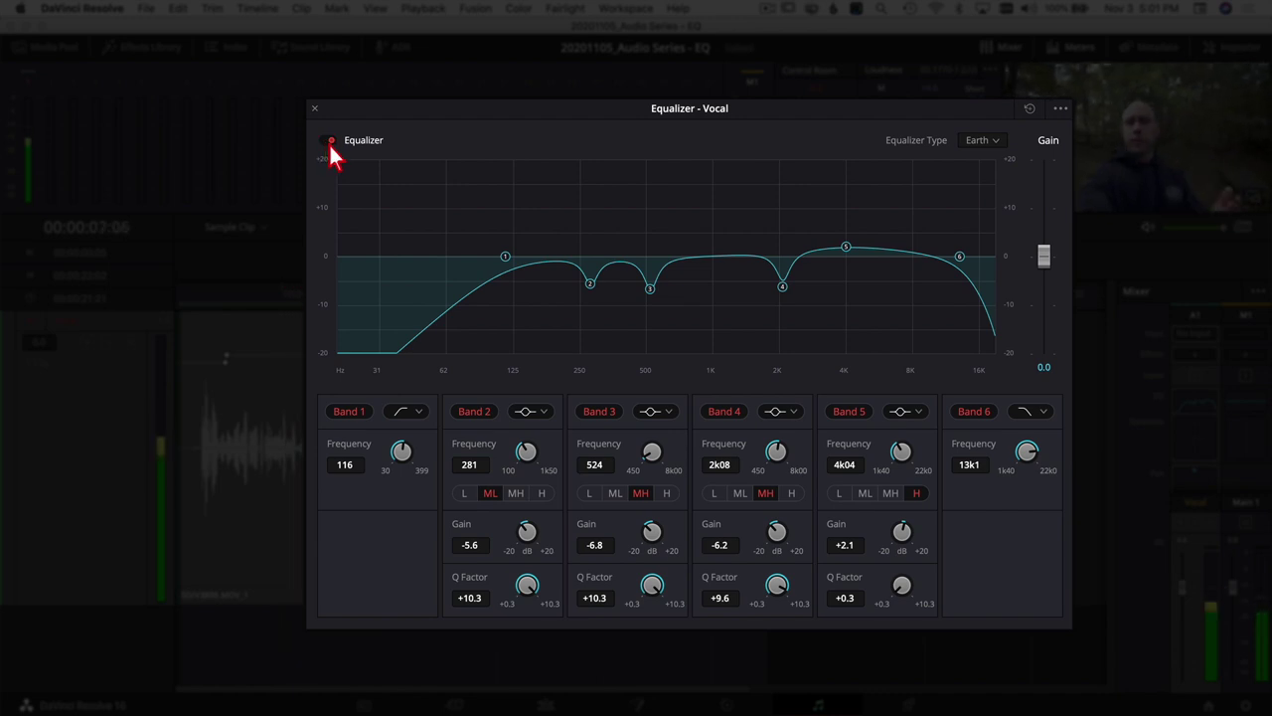
pyautogui.click(328, 141)
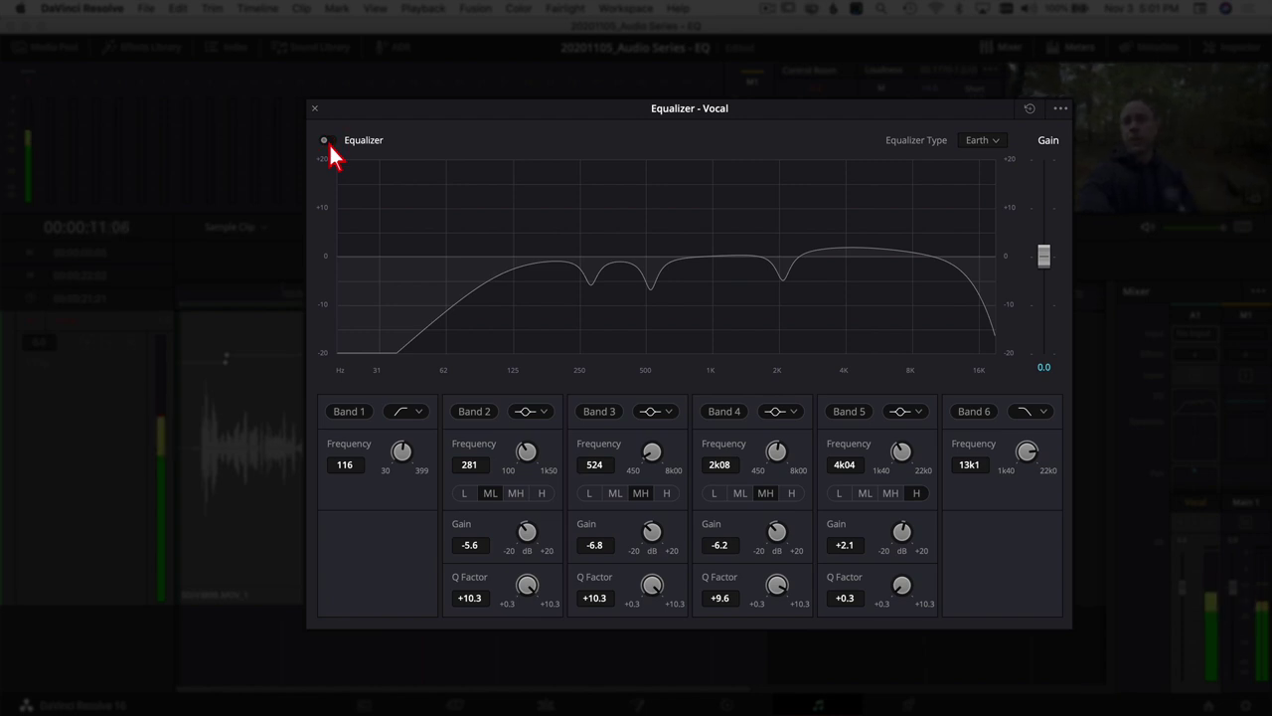
pyautogui.click(328, 141)
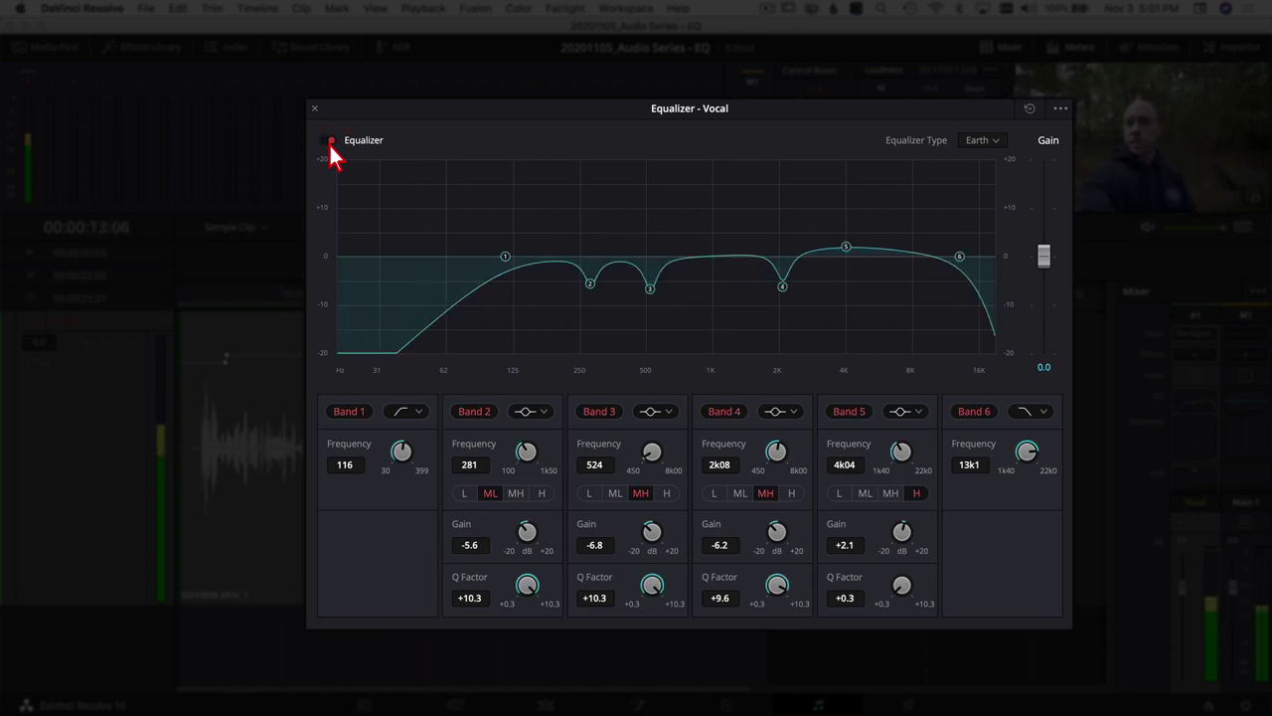
pyautogui.click(329, 141)
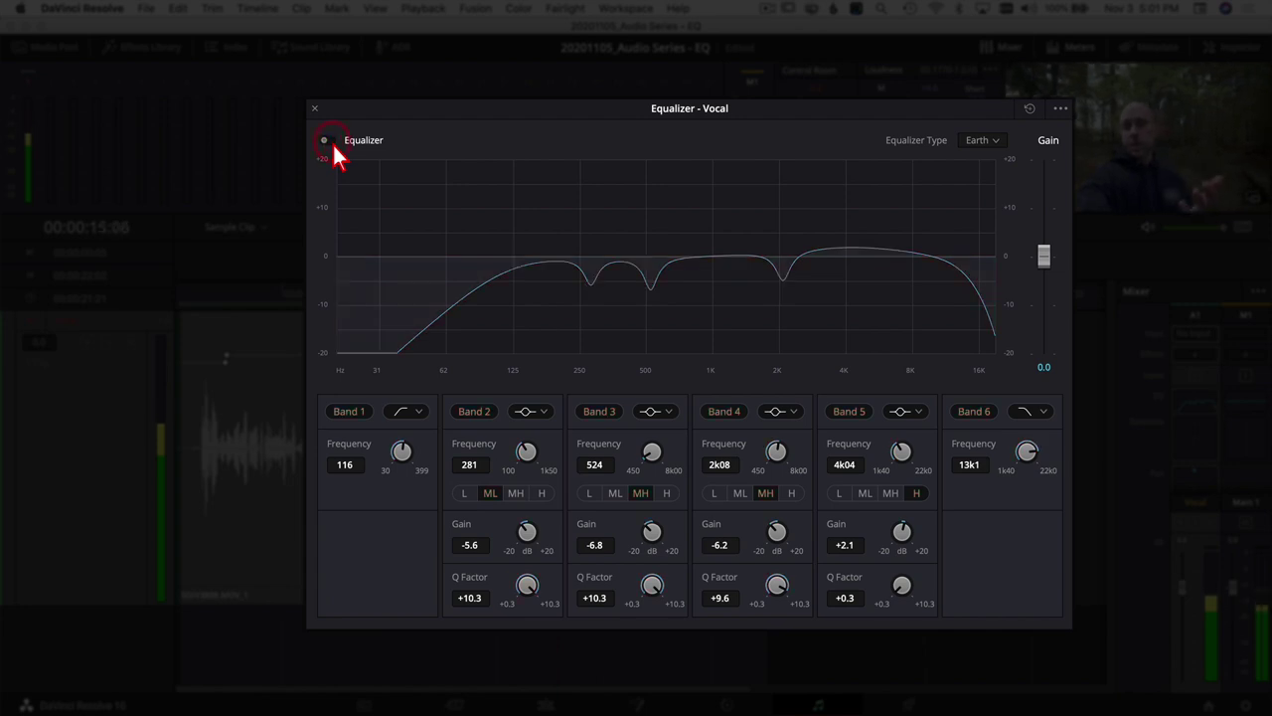
pyautogui.click(332, 143)
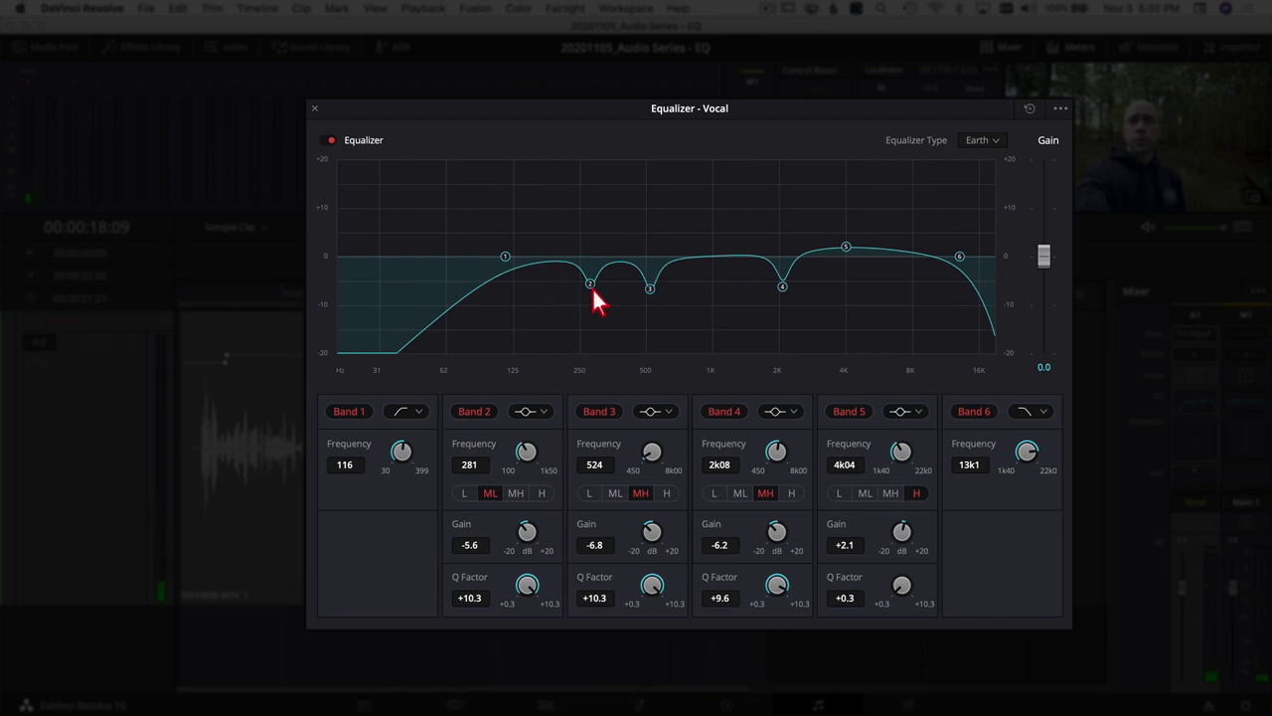
# Step: Soften band 2 to a -2.1 dB cut at 285 Hz with a Q factor of +5.2
pyautogui.moveTo(592, 288); pyautogui.dragTo(595, 290)
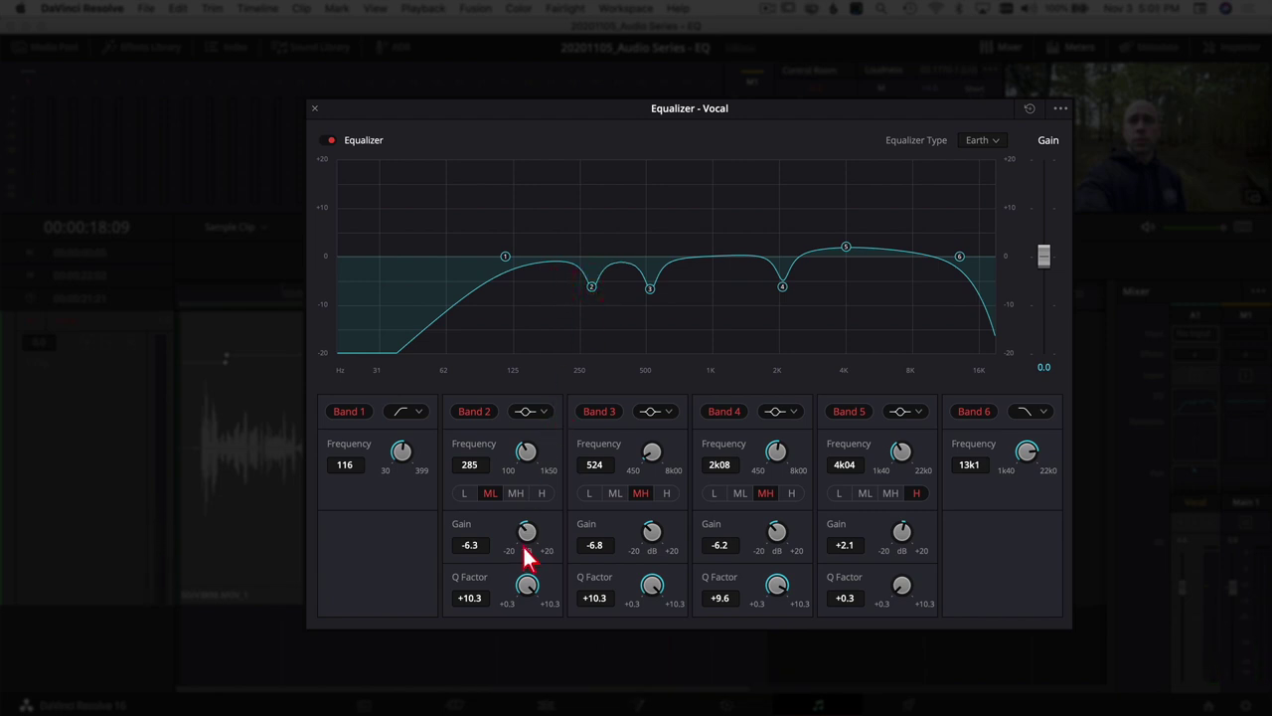
pyautogui.moveTo(530, 545)
pyautogui.mouseDown()
pyautogui.moveTo(540, 531)
pyautogui.moveTo(551, 548)
pyautogui.mouseUp()
pyautogui.moveTo(530, 596); pyautogui.dragTo(463, 601)
pyautogui.moveTo(525, 533); pyautogui.dragTo(540, 540)
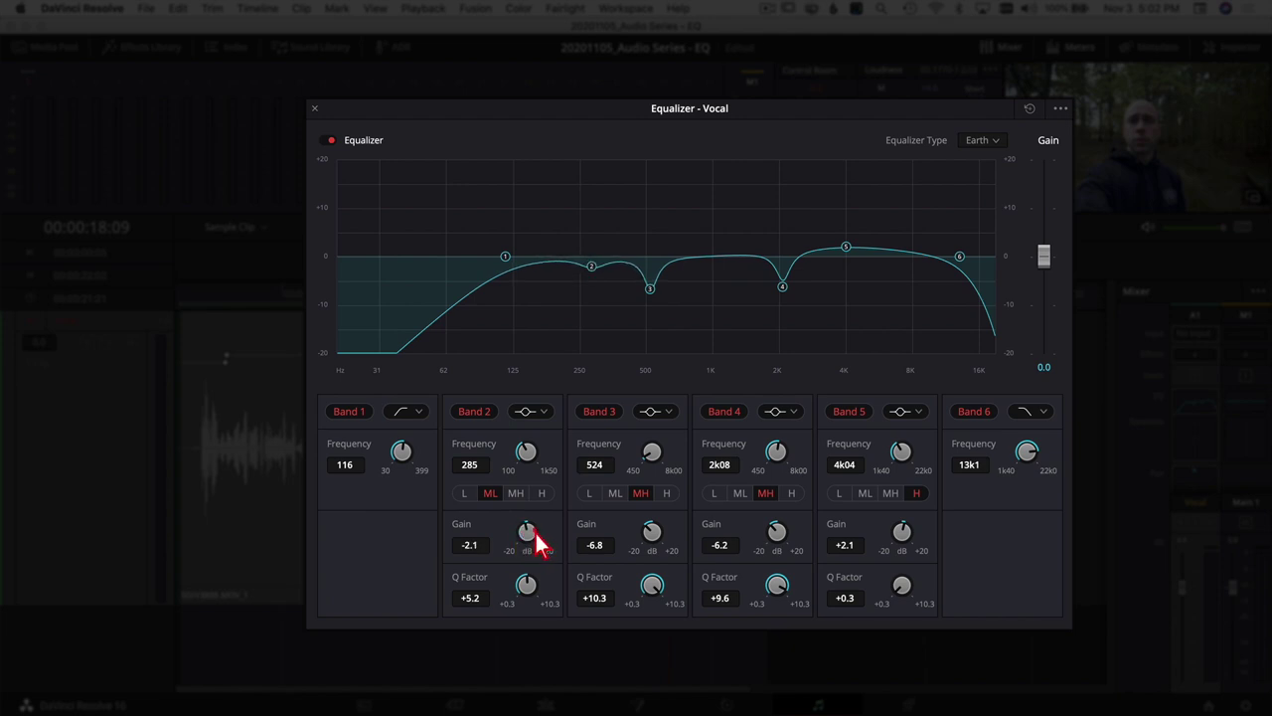
# Step: Play the vocal from near its start and switch the equalizer off and back on to compare the sound
pyautogui.click(188, 297)
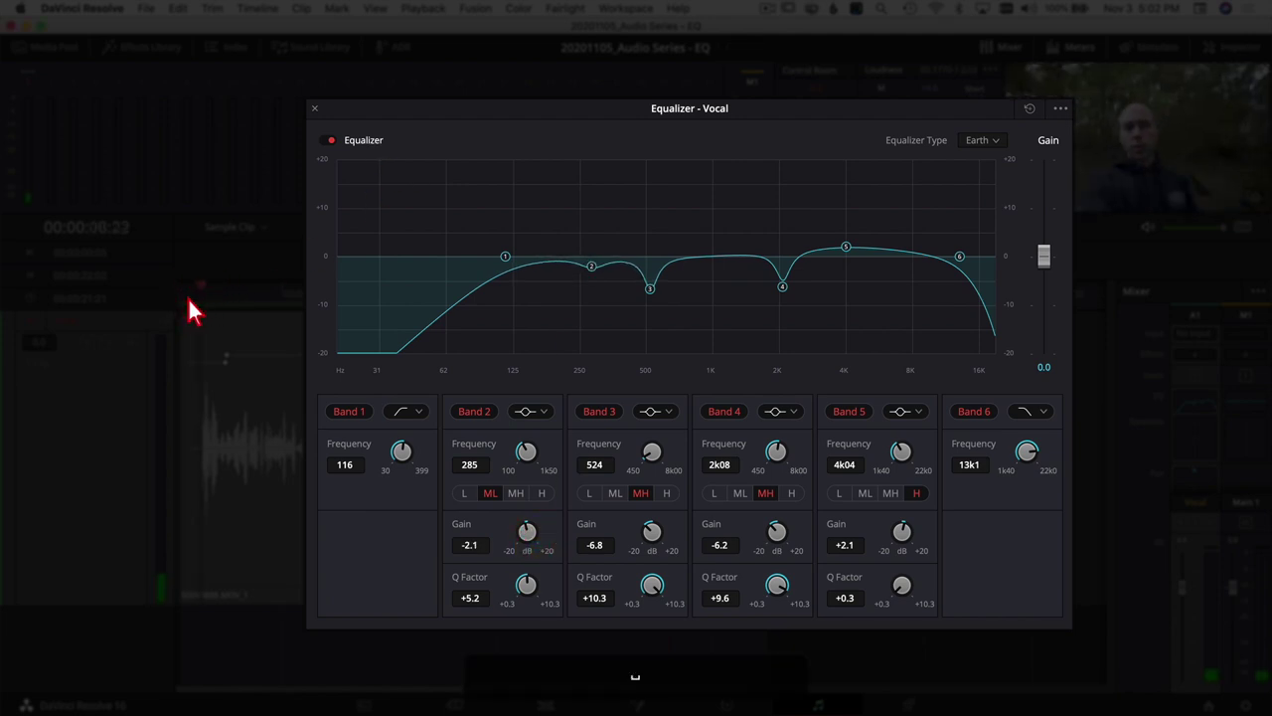
pyautogui.press('space')
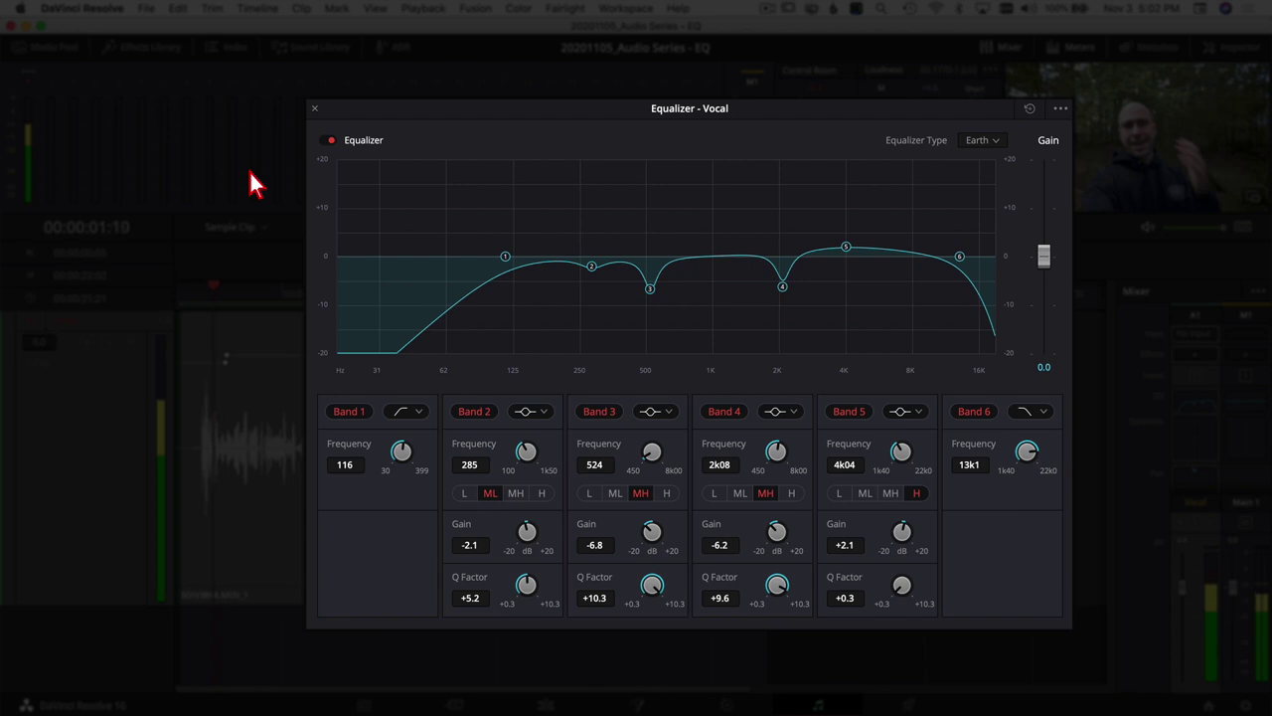
pyautogui.click(328, 140)
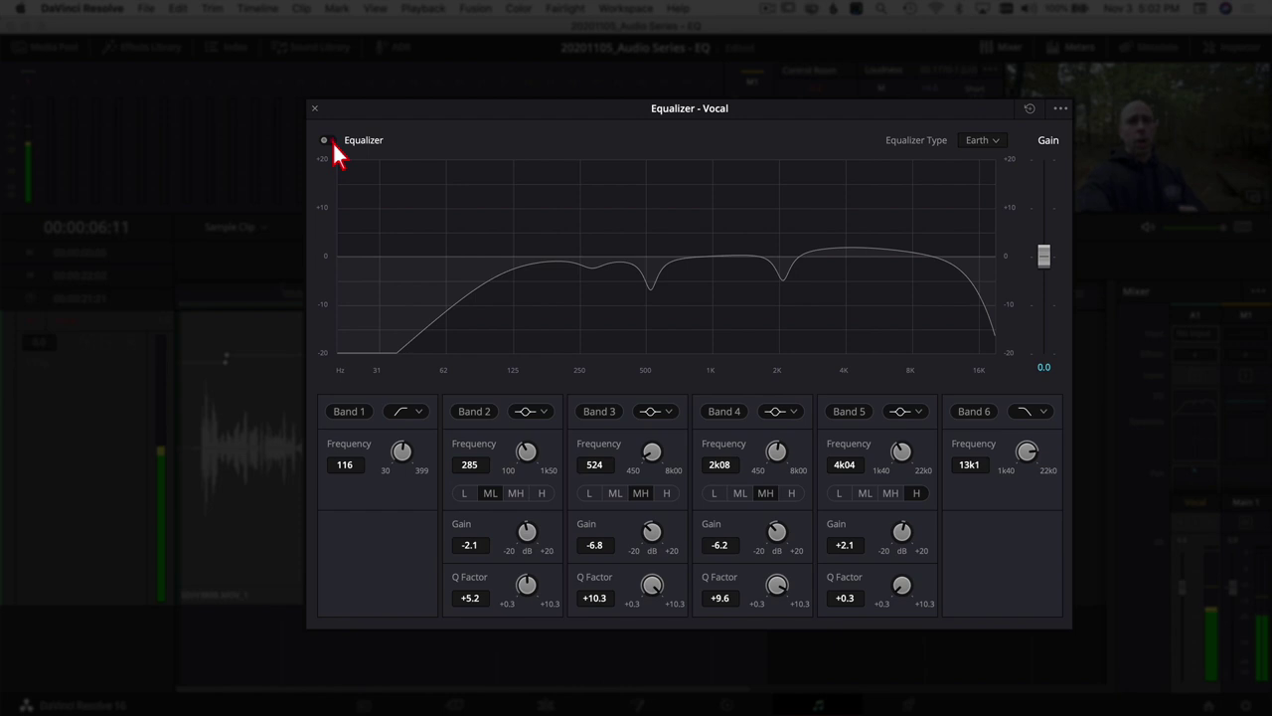
pyautogui.click(332, 141)
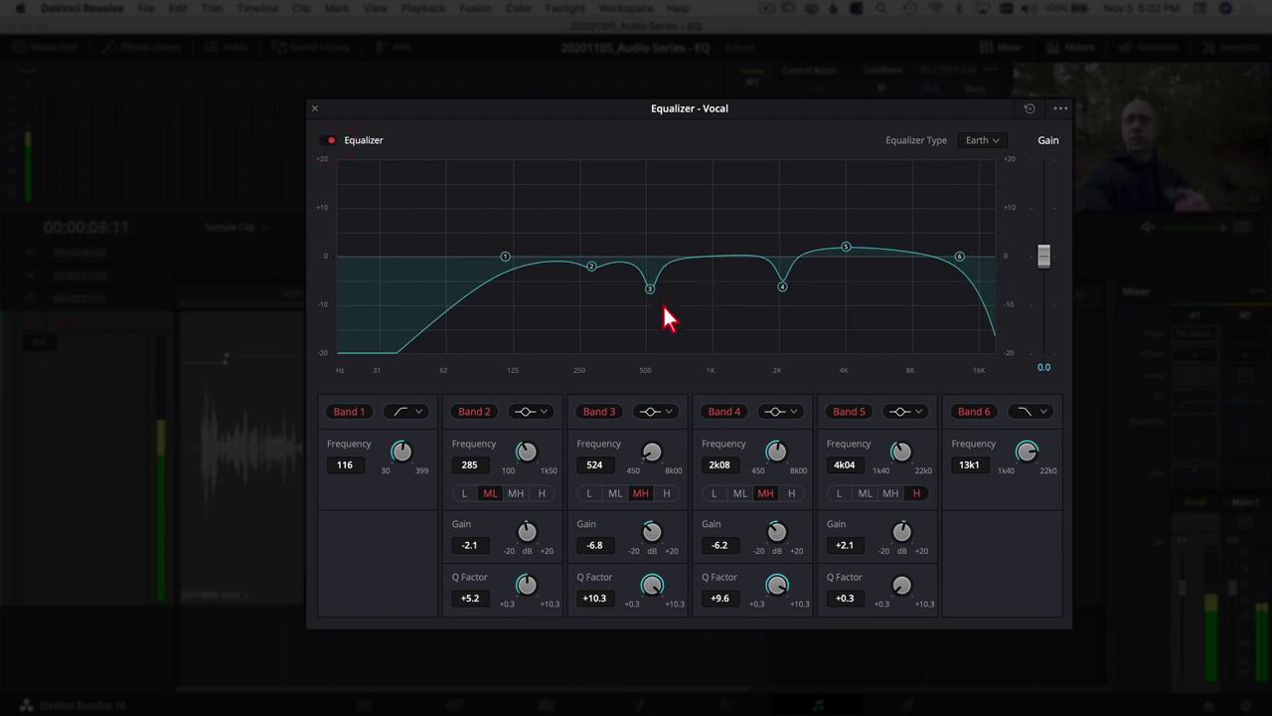
# Step: Ease band 3's cut to -5.5 dB and lower band 6's cutoff frequency to 11.4 kHz
pyautogui.moveTo(648, 537); pyautogui.dragTo(520, 424)
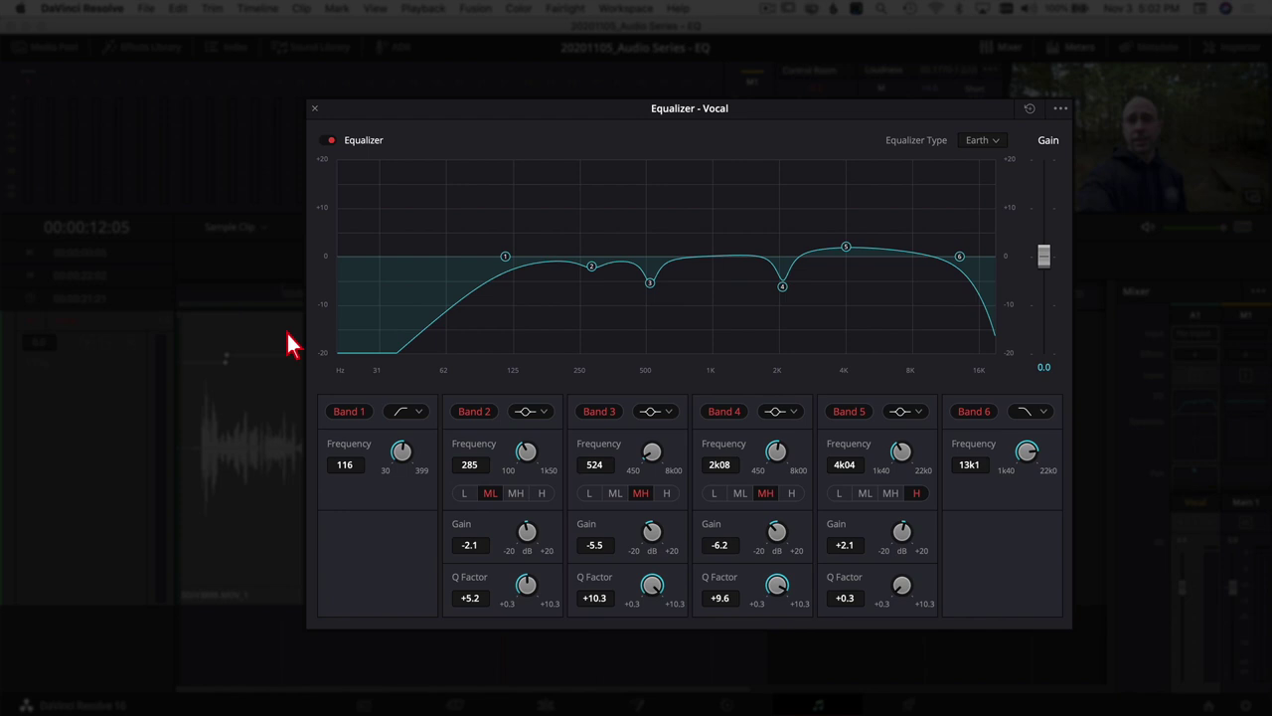
pyautogui.moveTo(1031, 467); pyautogui.dragTo(1023, 463)
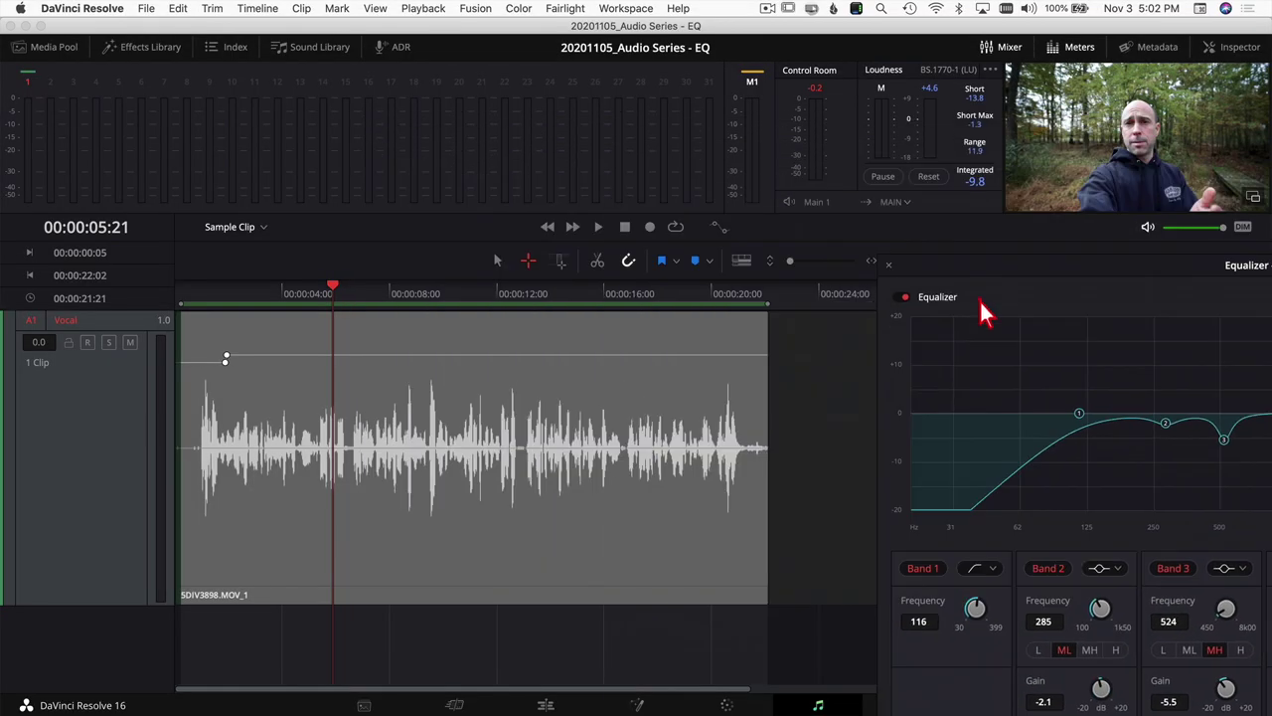
# Step: Move the equalizer window aside, select the quiet tail of the vocal clip from 00:00:21:04 to 00:00:21:23, and loop its playback
pyautogui.moveTo(985, 307); pyautogui.dragTo(1043, 358)
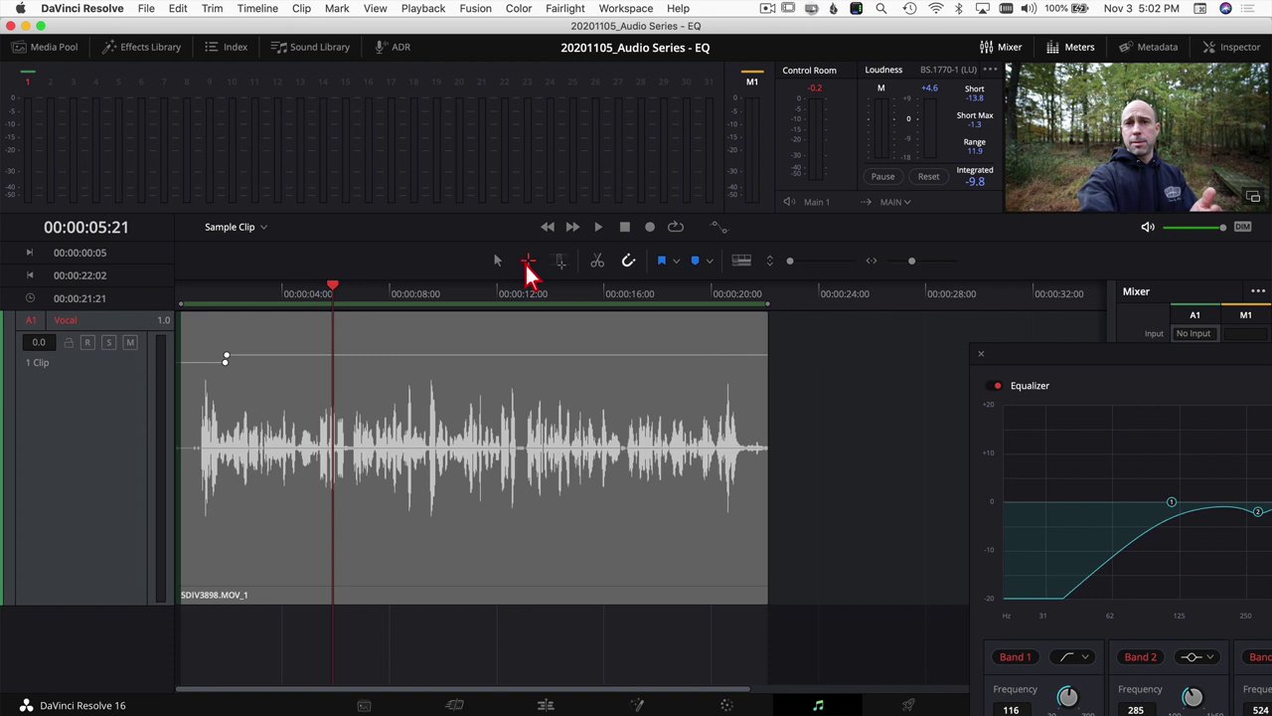
pyautogui.click(763, 622)
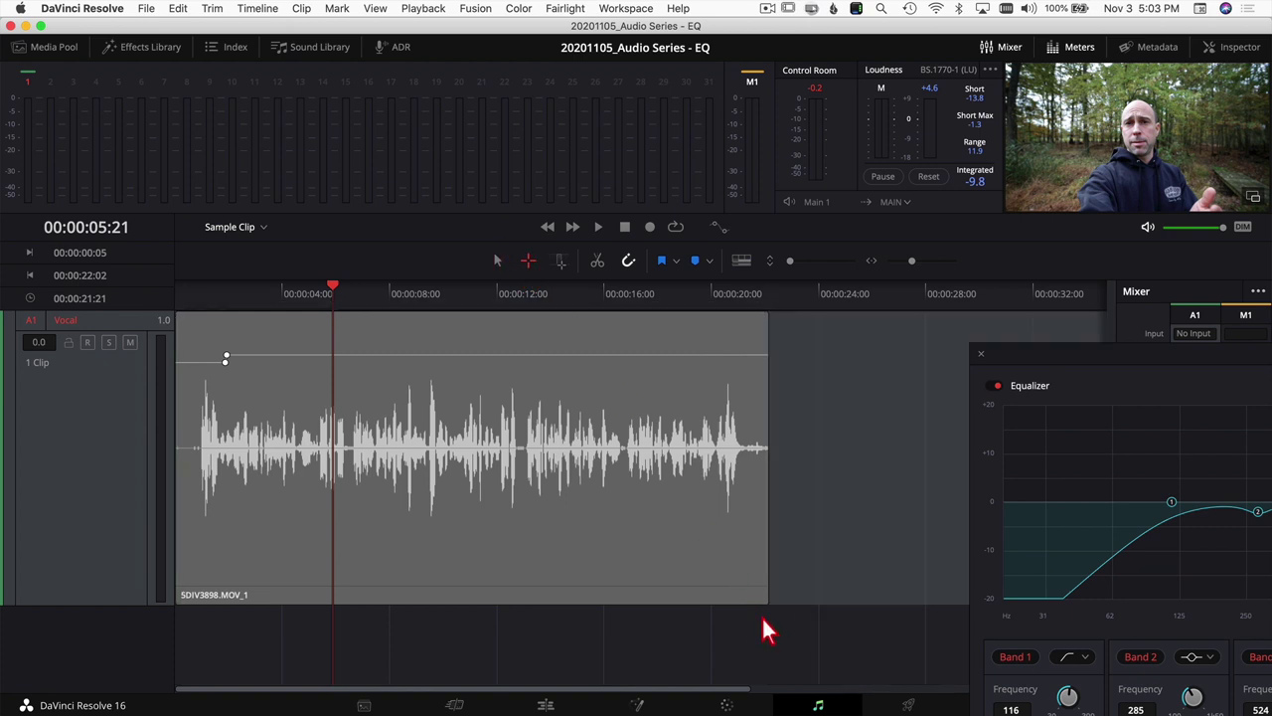
pyautogui.moveTo(763, 604); pyautogui.dragTo(747, 443)
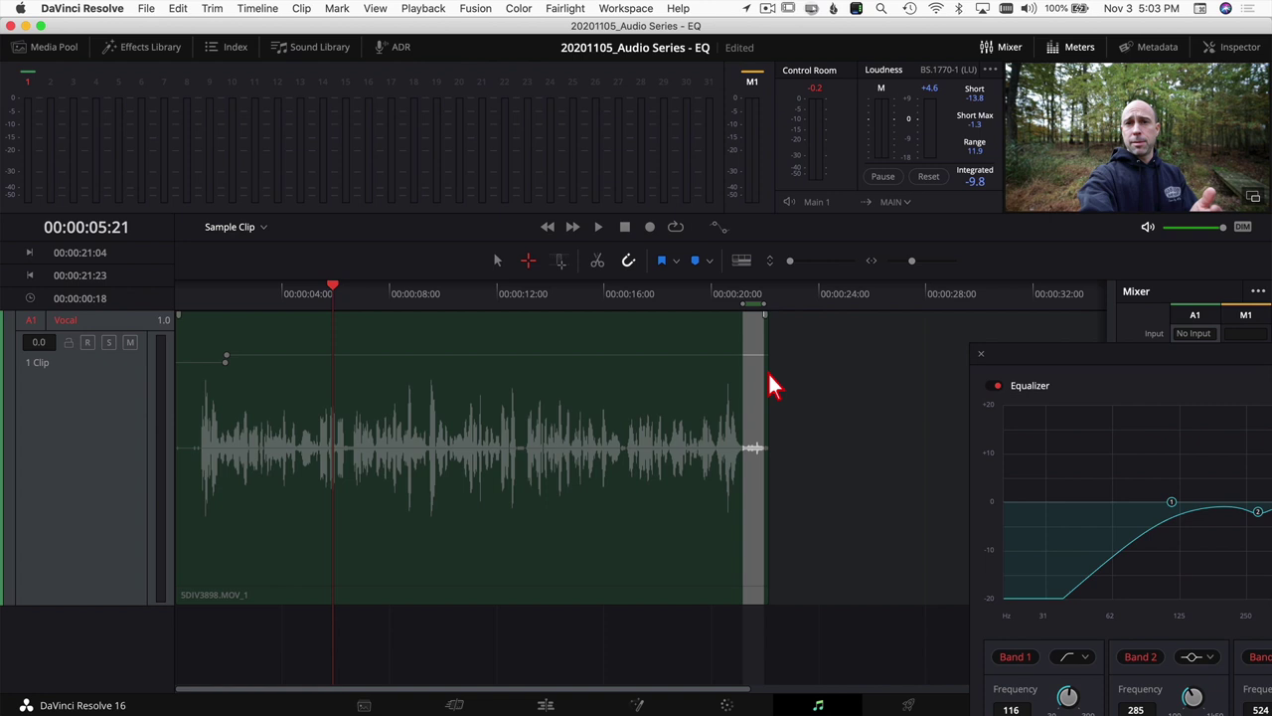
pyautogui.hotkey('alt', '/')
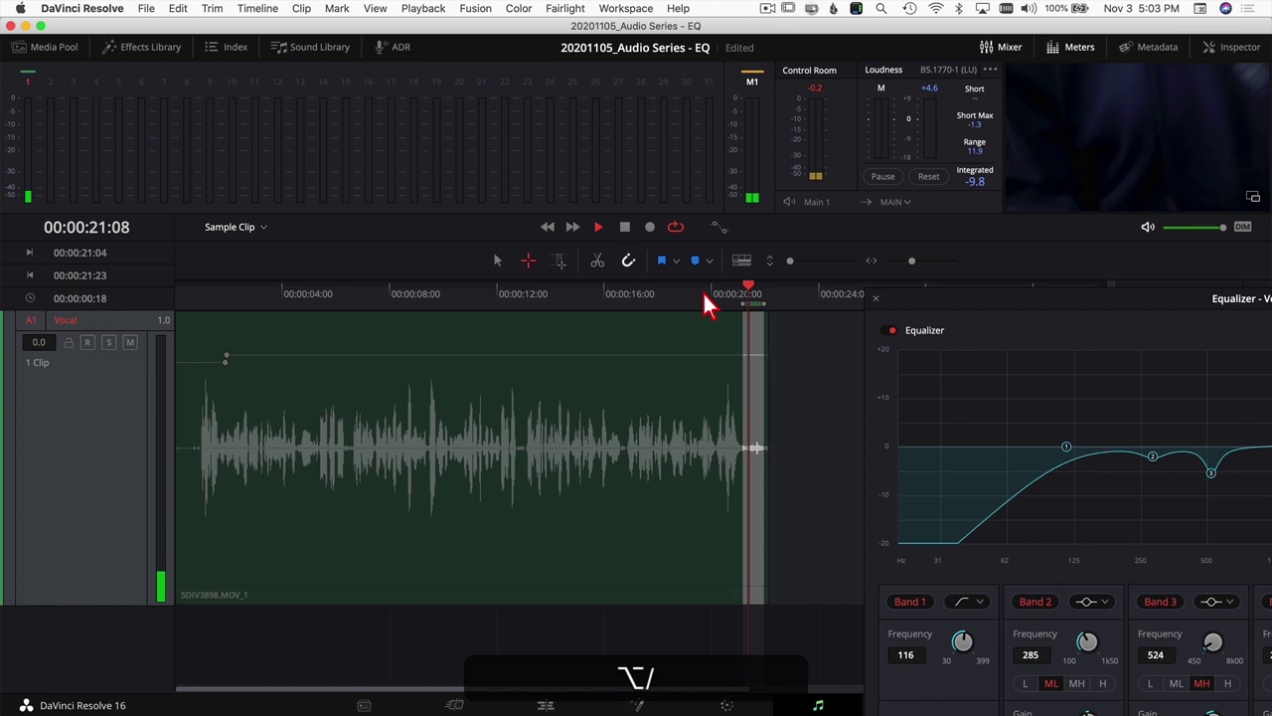
# Step: Bring the whole equalizer back into view, try band 6 at 7.74 kHz, set it to 11.6 kHz, and toggle the band to compare the noise
pyautogui.moveTo(1094, 309); pyautogui.dragTo(478, 14)
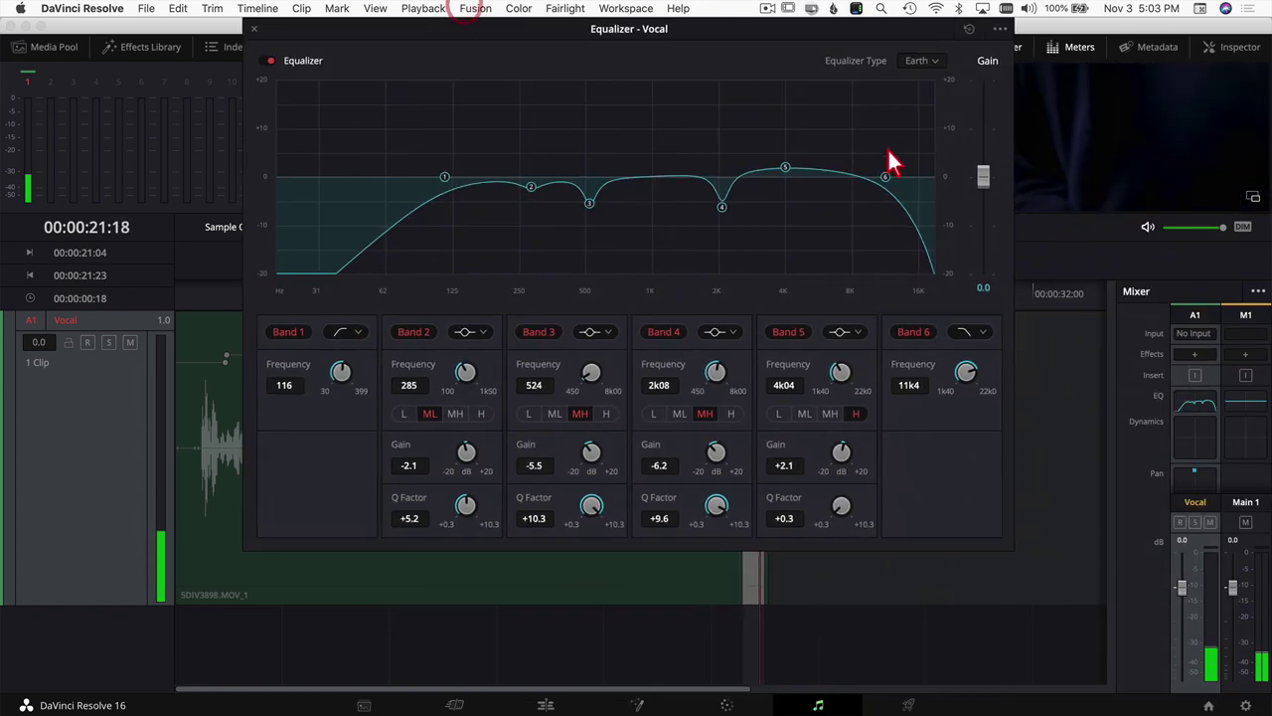
pyautogui.moveTo(965, 388)
pyautogui.mouseDown()
pyautogui.moveTo(955, 387)
pyautogui.moveTo(1081, 388)
pyautogui.moveTo(961, 368)
pyautogui.mouseUp()
pyautogui.click(919, 337)
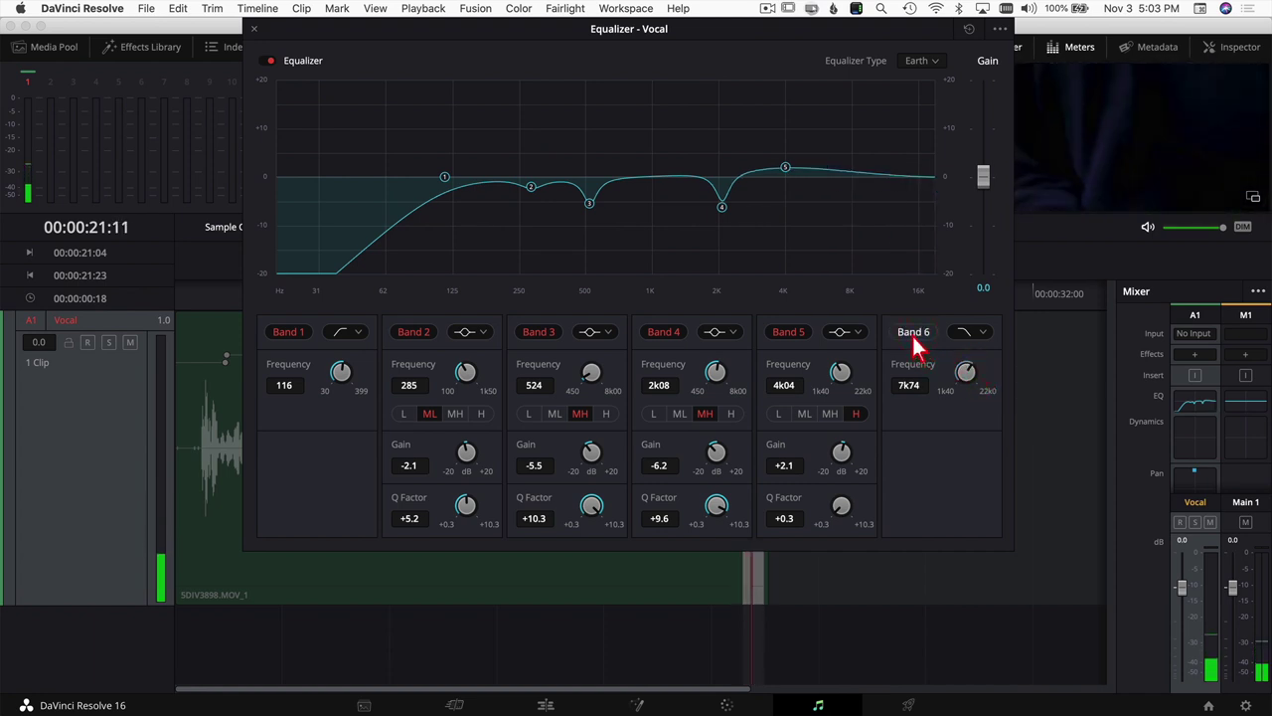
pyautogui.click(919, 338)
pyautogui.moveTo(960, 371); pyautogui.dragTo(1002, 386)
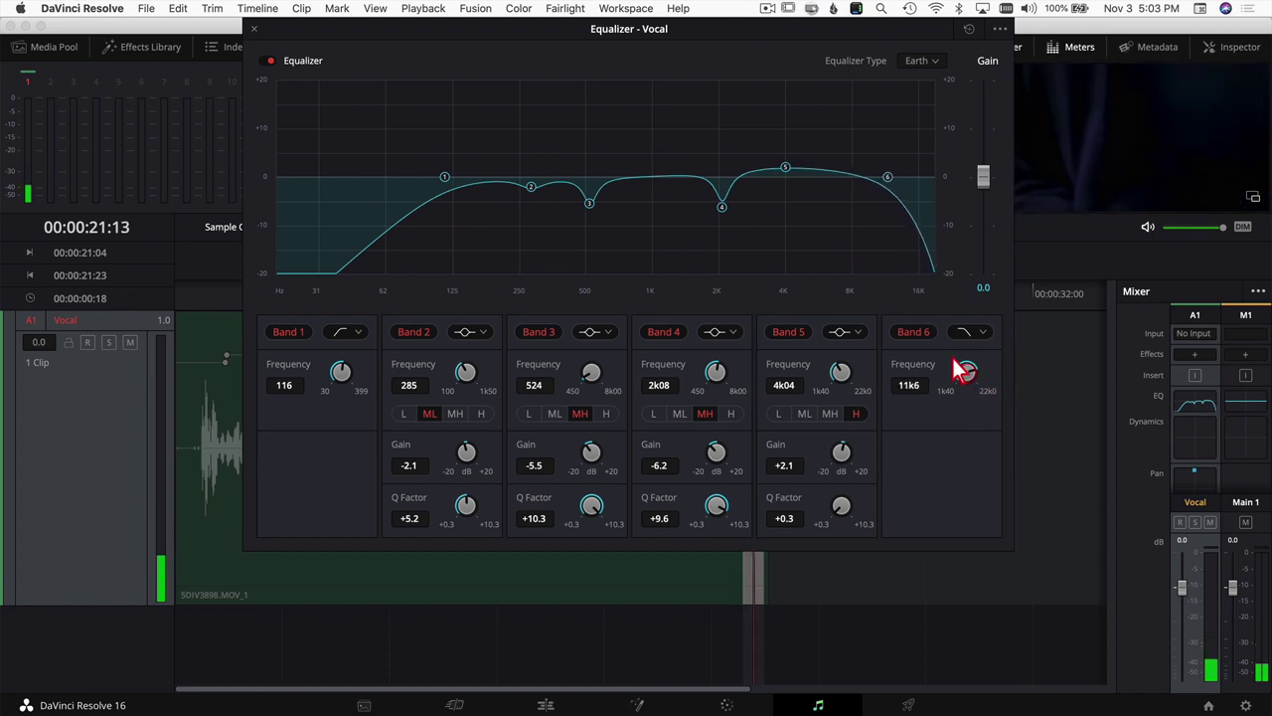
pyautogui.click(924, 340)
pyautogui.click(914, 336)
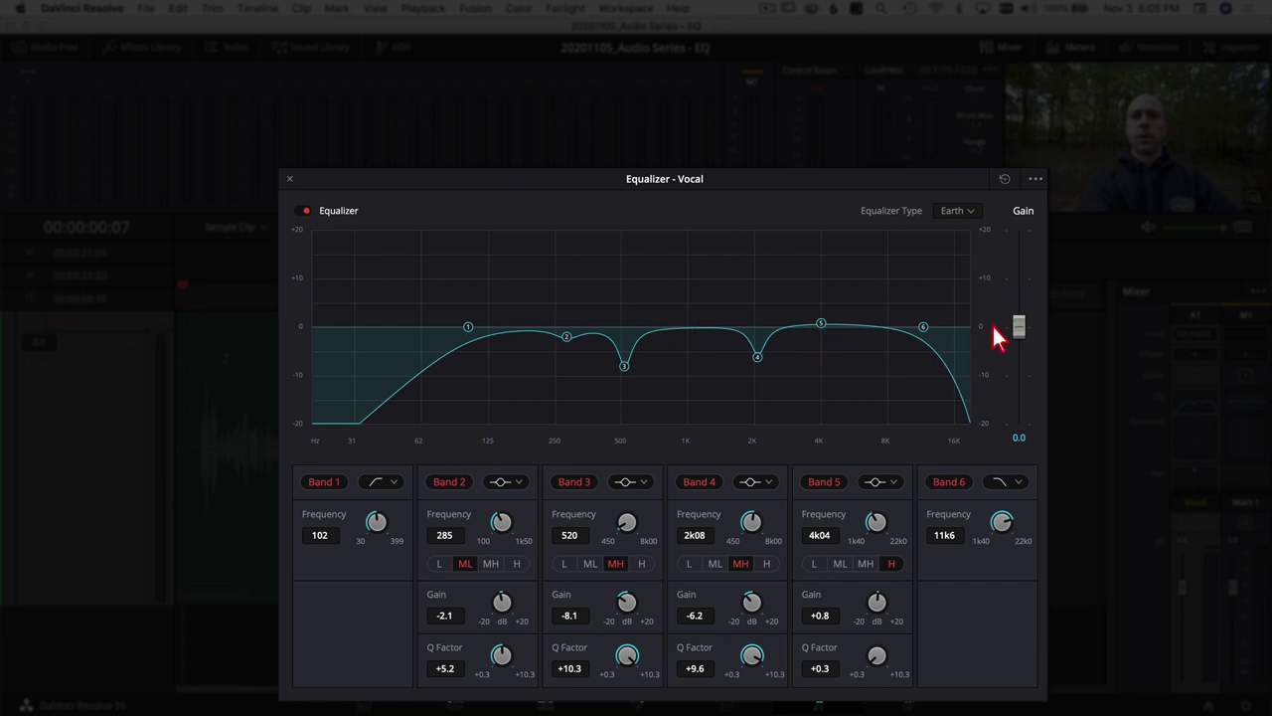
# Step: Raise the equalizer's overall gain to 2.5 and return it to 0.0
pyautogui.moveTo(1024, 330); pyautogui.dragTo(1022, 327)
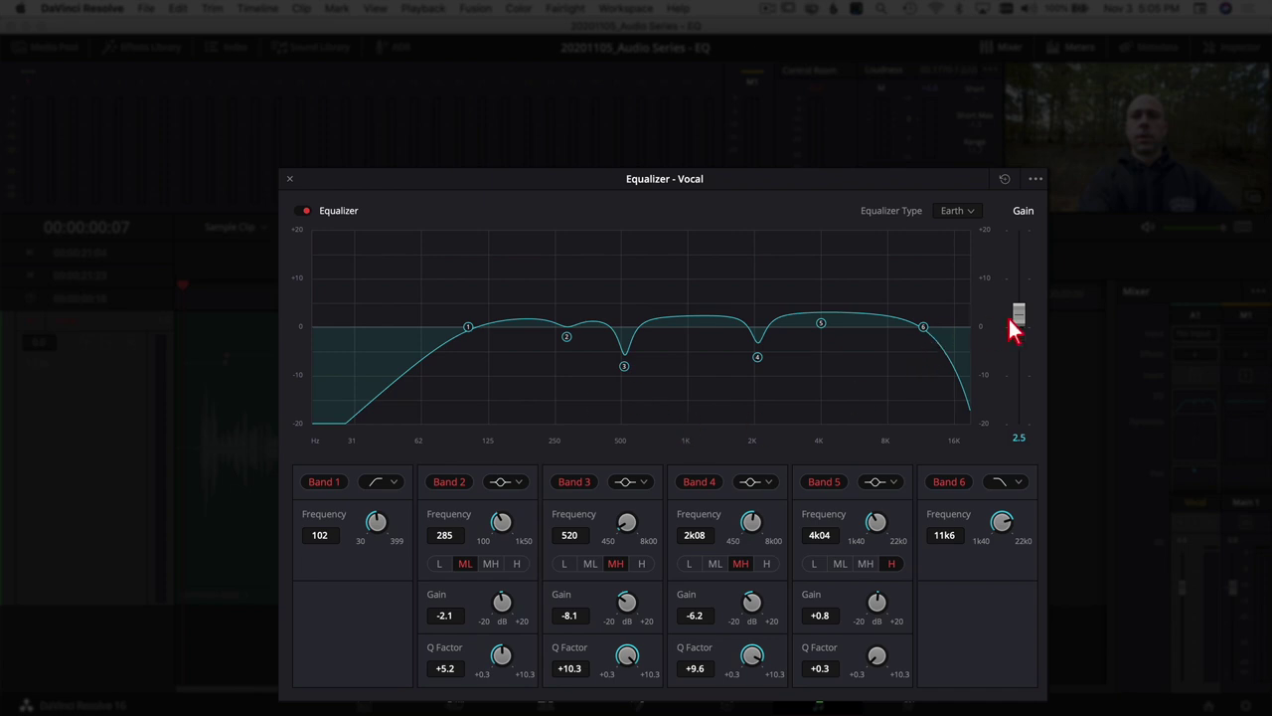
pyautogui.moveTo(1023, 329); pyautogui.dragTo(1025, 340)
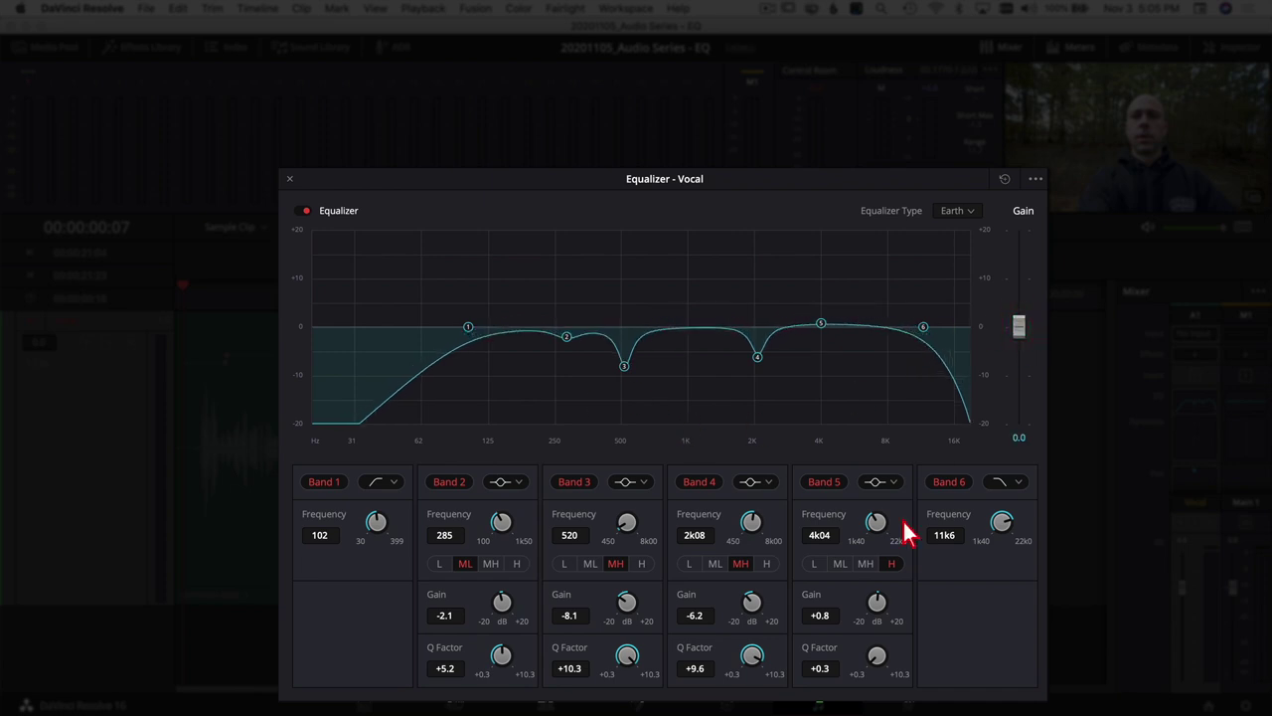